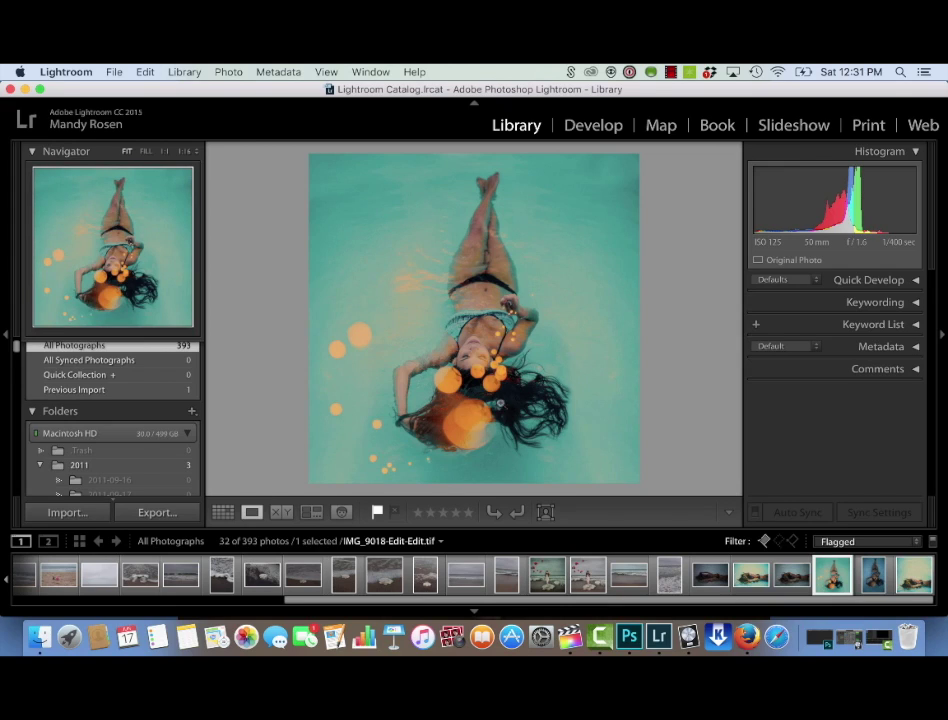
Look through the flagged edits of the woman floating in the pool, including IMG_8865-Edit.tif and IMG_9018-Edit-Edit.tif.
left_click(912, 567)
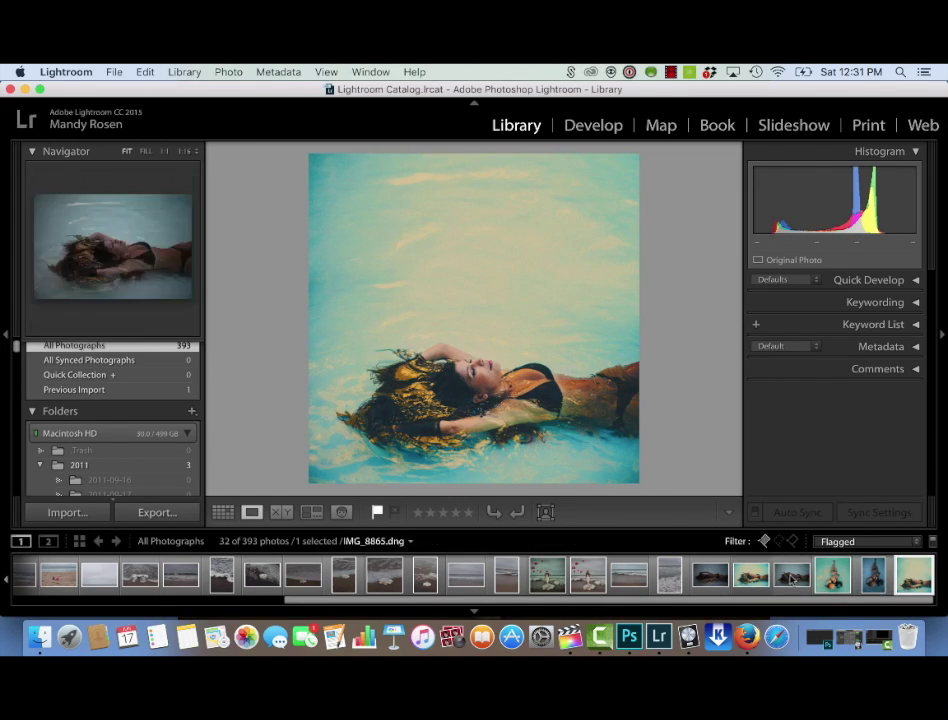
left_click(751, 575)
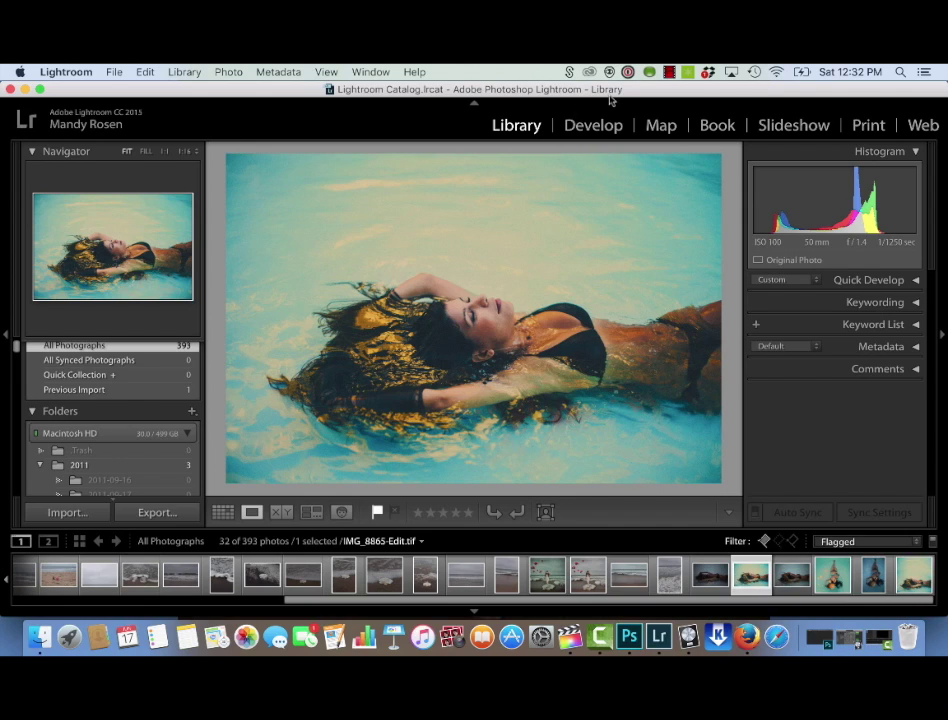
key("Right")
key("Right")
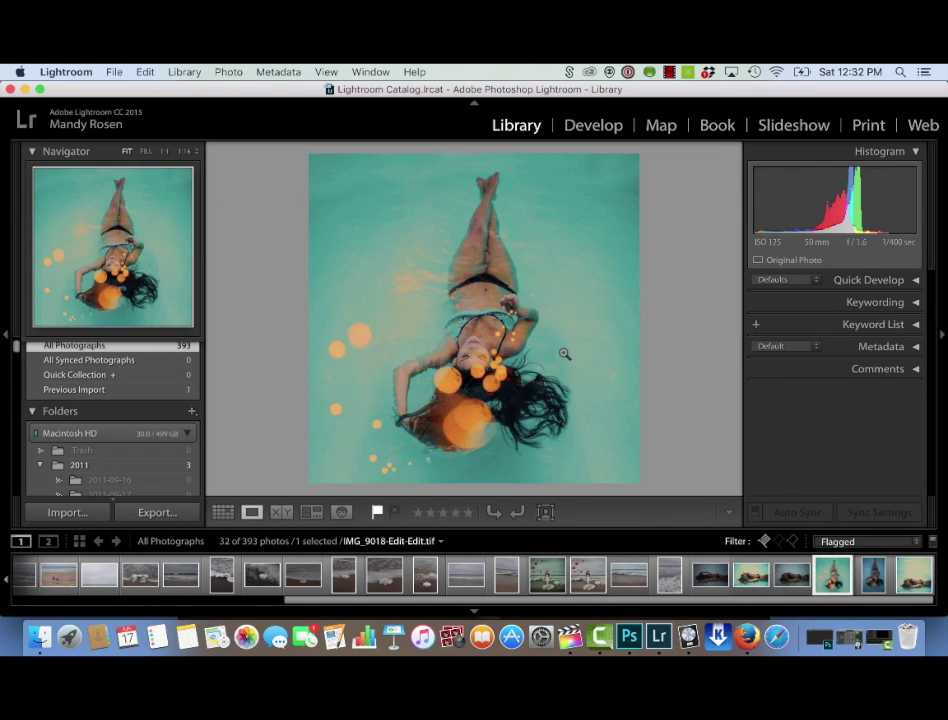
left_click(872, 577)
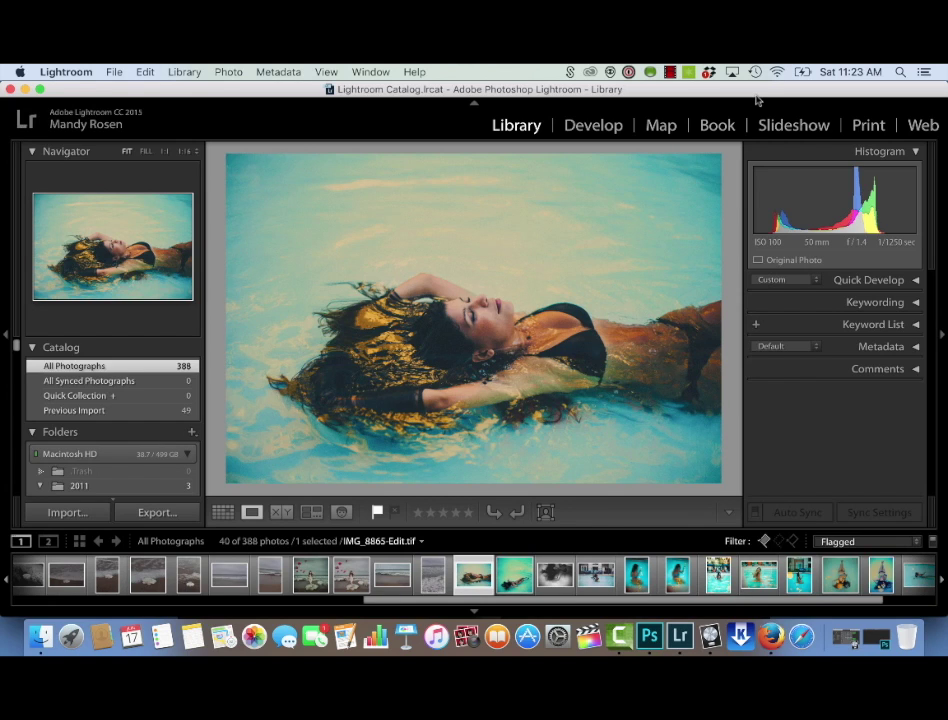
Browse the flagged pool photos one by one from IMG_8865-Edit.tif past IMG_8975-Edit.tif, examining their colours and light effects.
key("Right")
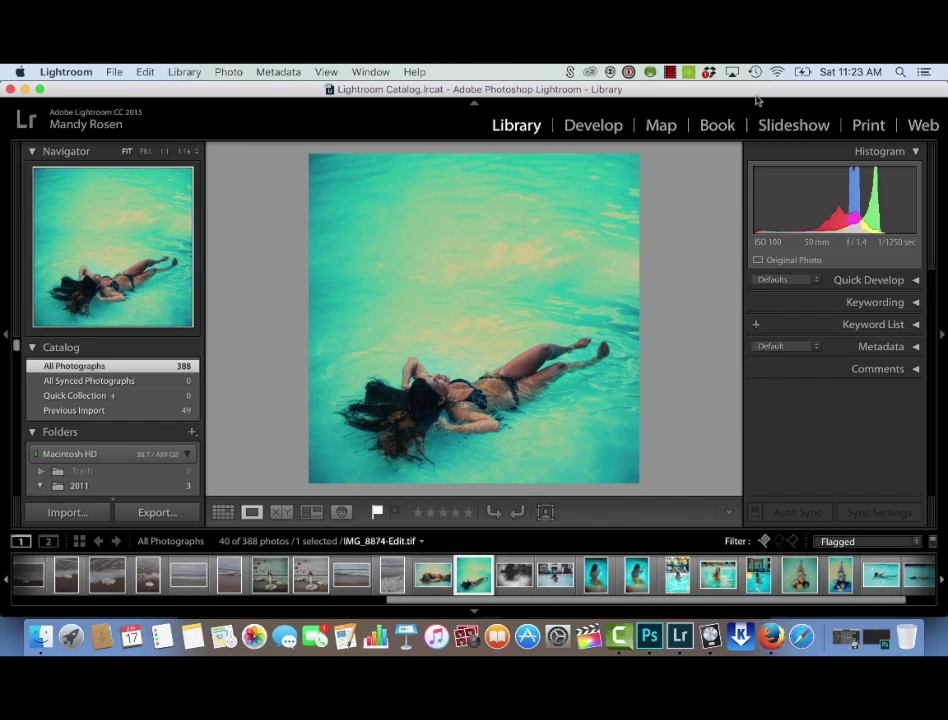
key("Right")
key("Right")
key("Right")
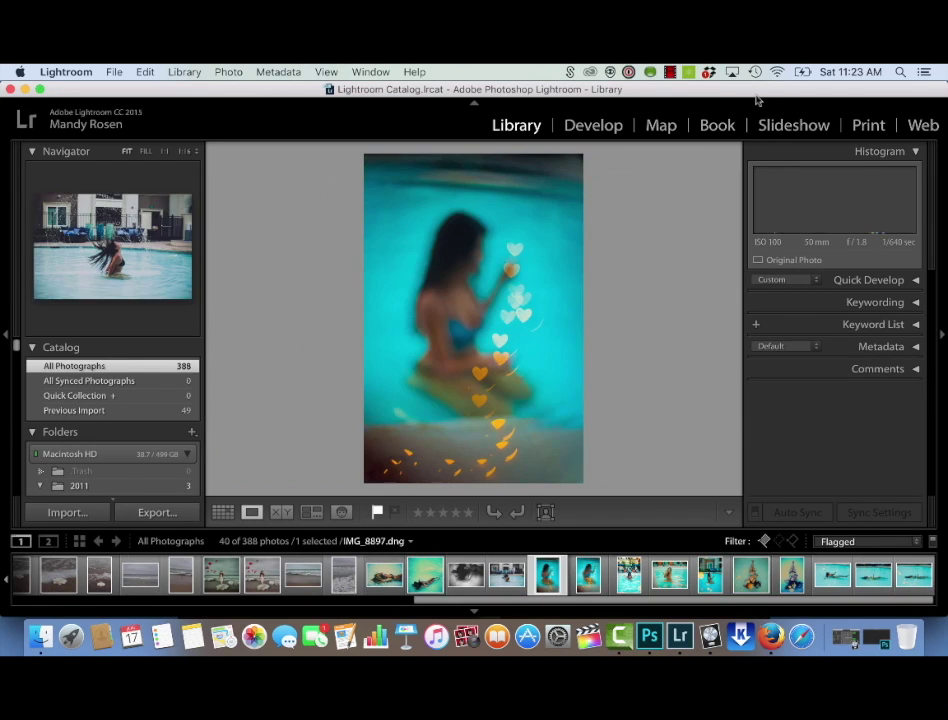
key("Right")
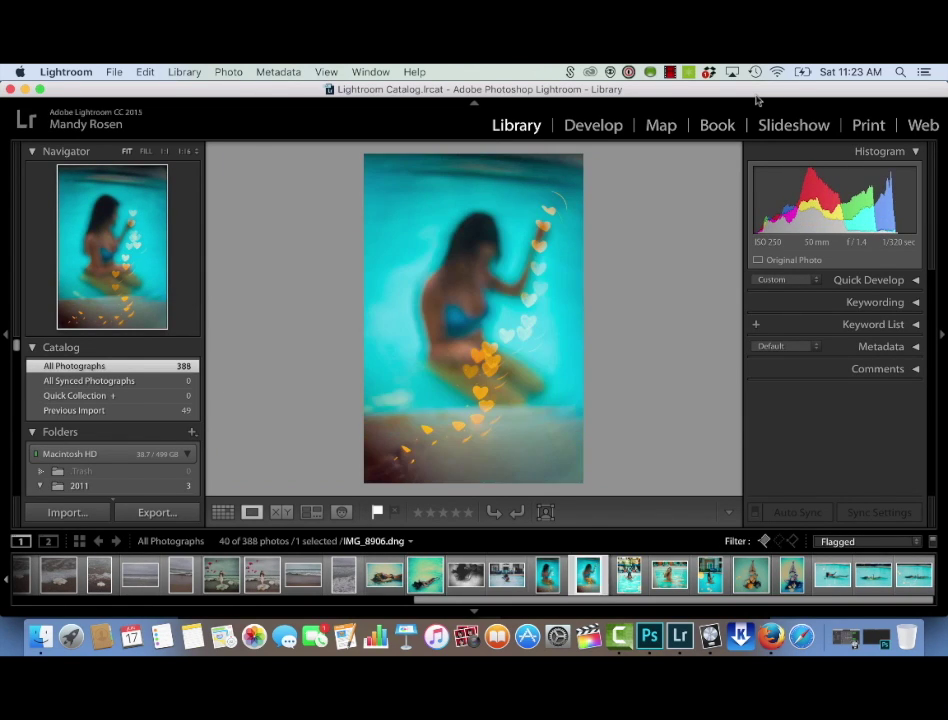
key("Right")
key("Right")
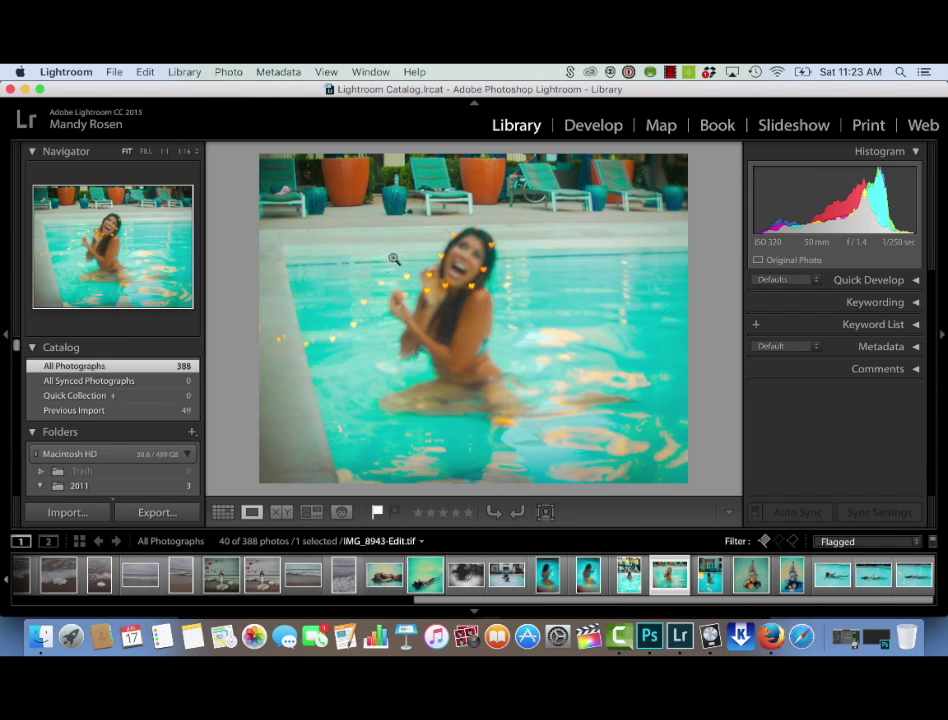
left_click(455, 265)
key("Right")
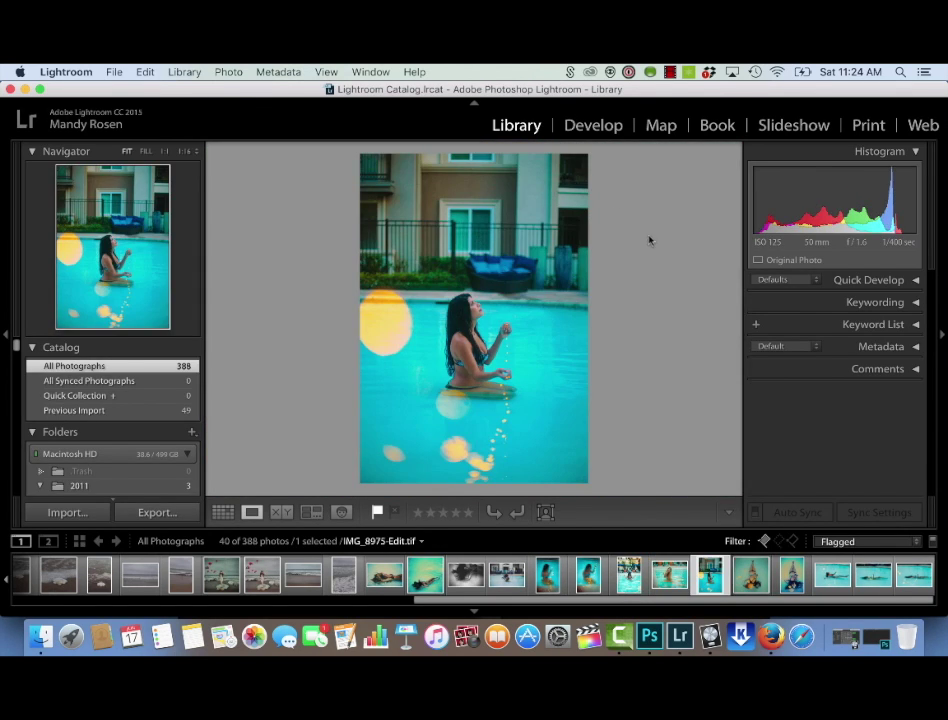
left_click(508, 356)
left_click_drag(508, 356, 548, 100)
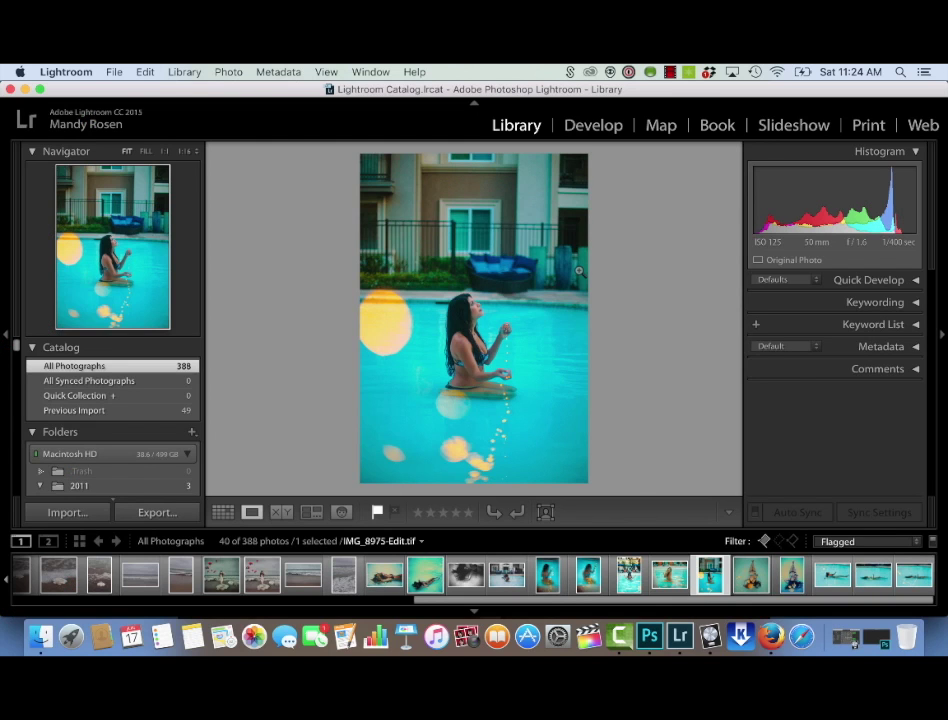
key("Right")
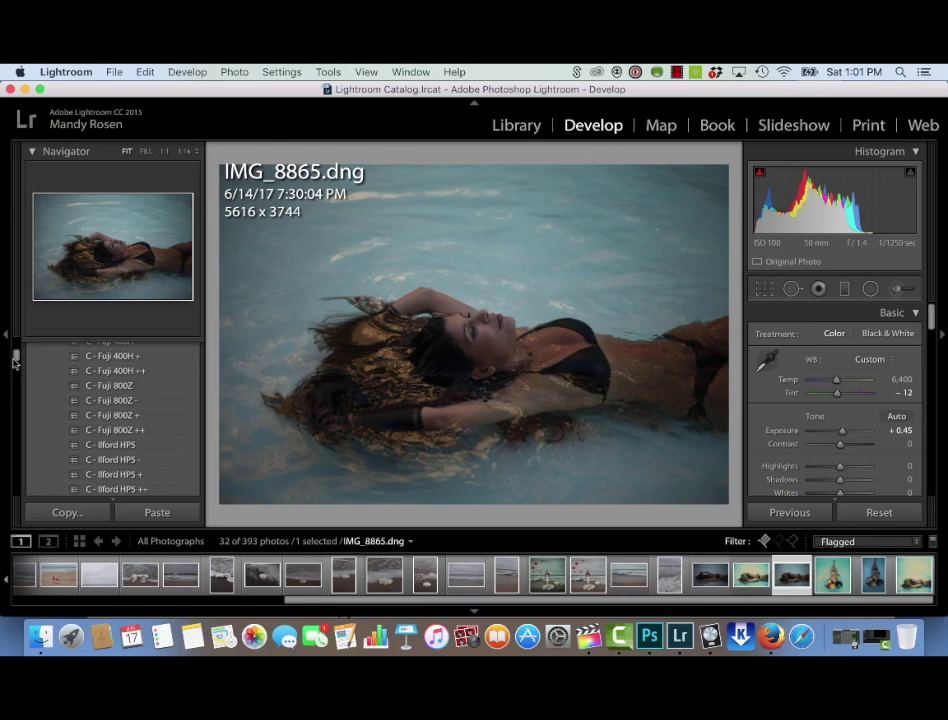
Try the VSCO Film 06 preset C - Portra 400+3 ++ on IMG_8865.dng.
mouse_move(15, 360)
left_mouse_down()
mouse_move(18, 372)
mouse_move(15, 352)
left_mouse_up()
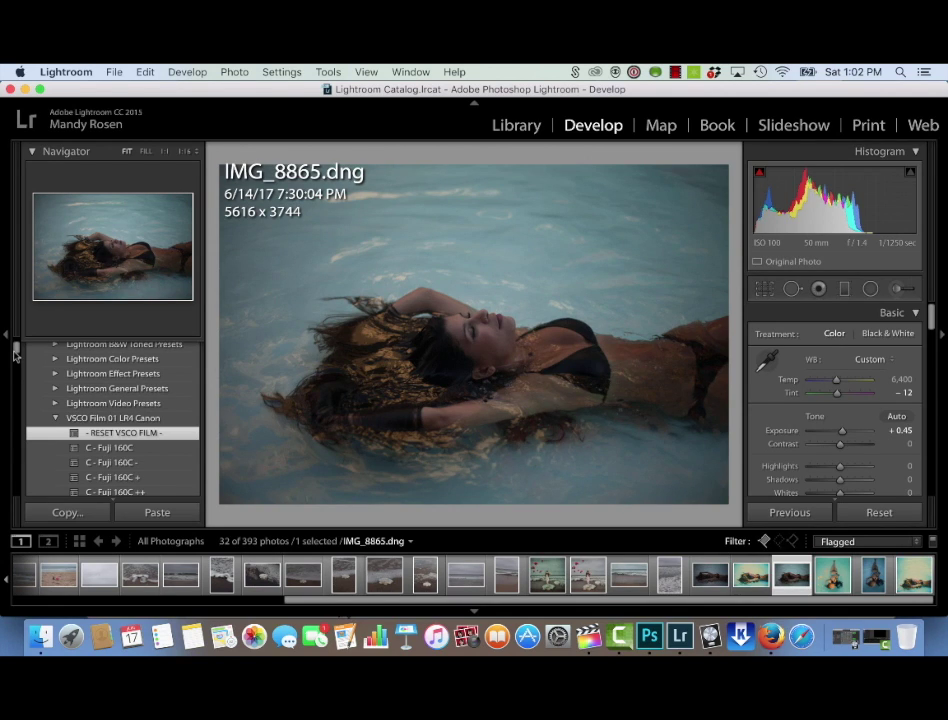
left_click_drag(17, 355, 17, 376)
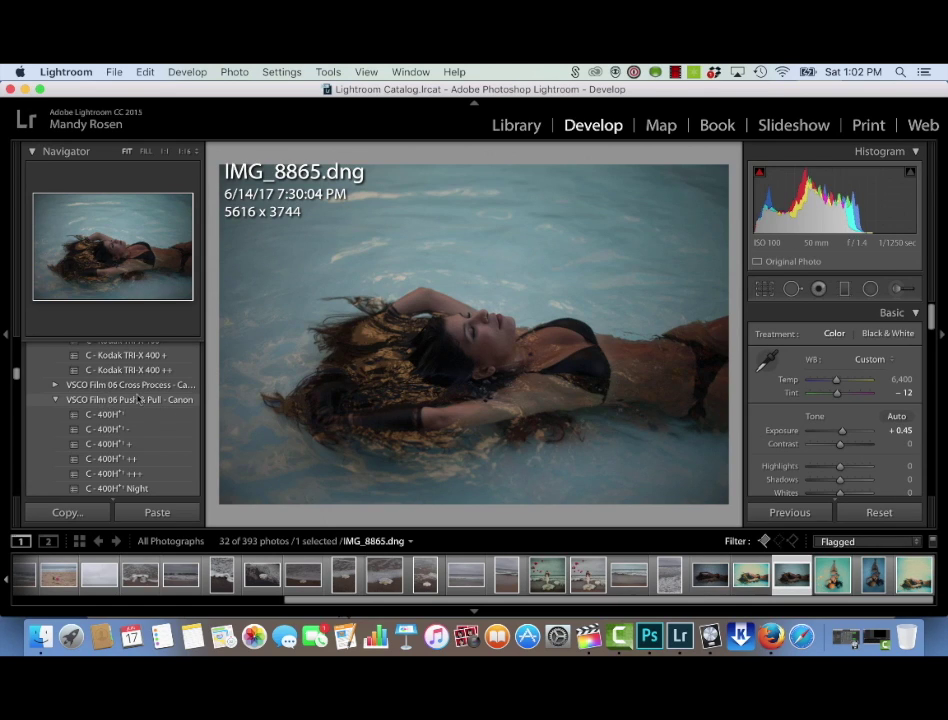
left_click_drag(17, 375, 17, 405)
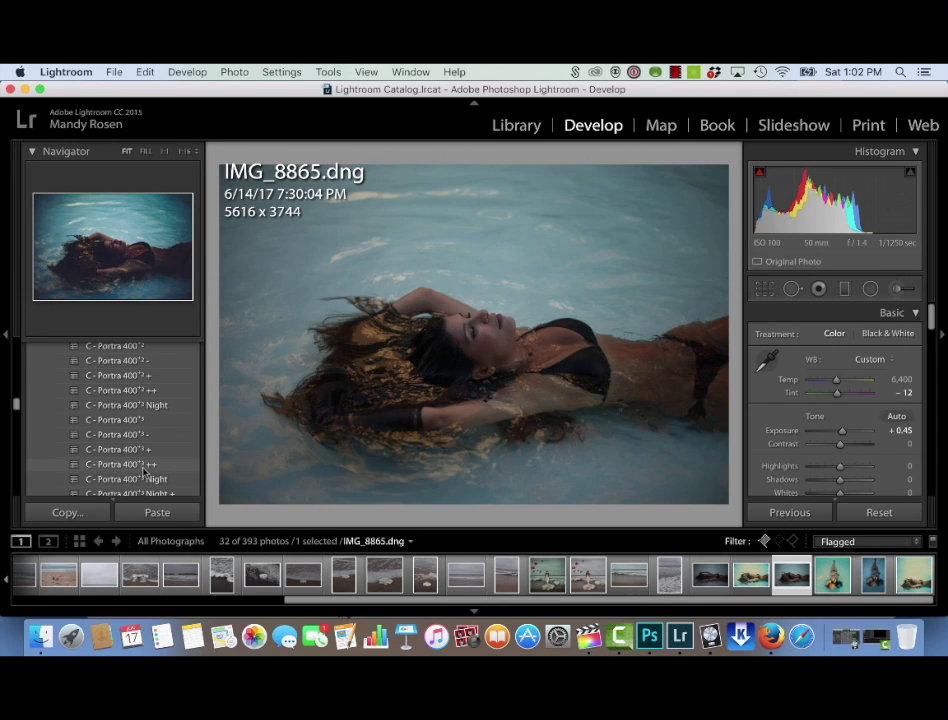
left_click(144, 466)
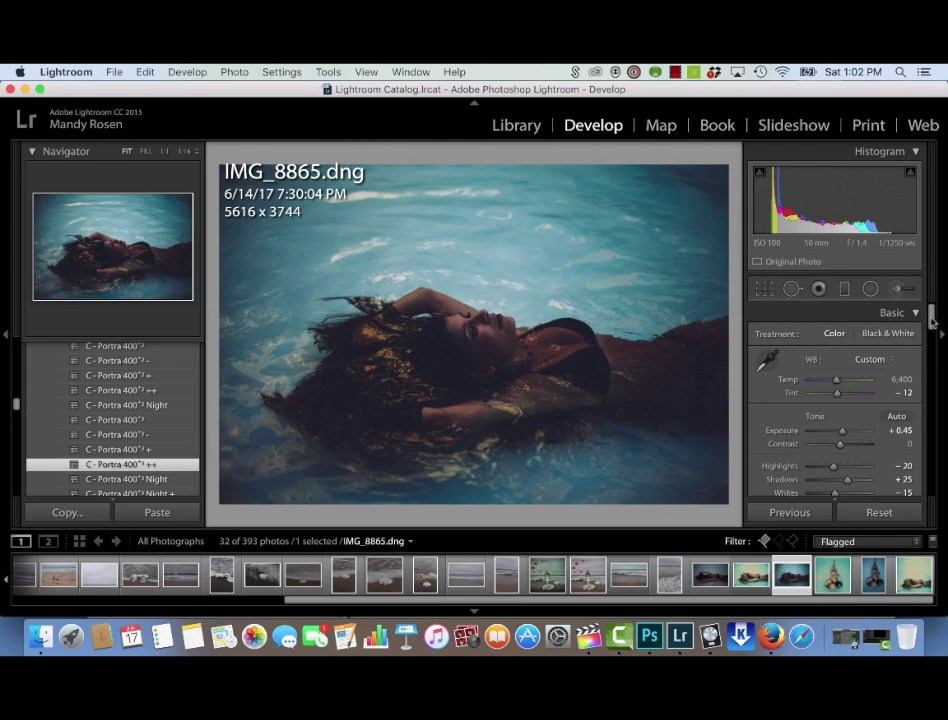
Apply the C - Portra 800+1 - preset to IMG_8865.dng and compare it with the original in the before/after view.
scroll(17, 405, "down", 3)
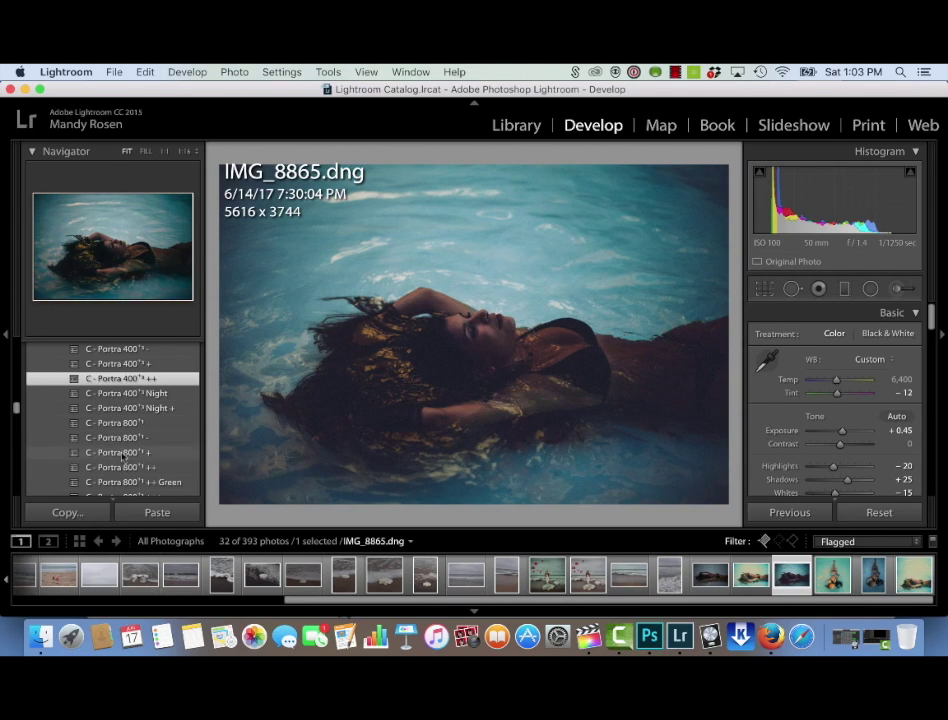
left_click(121, 440)
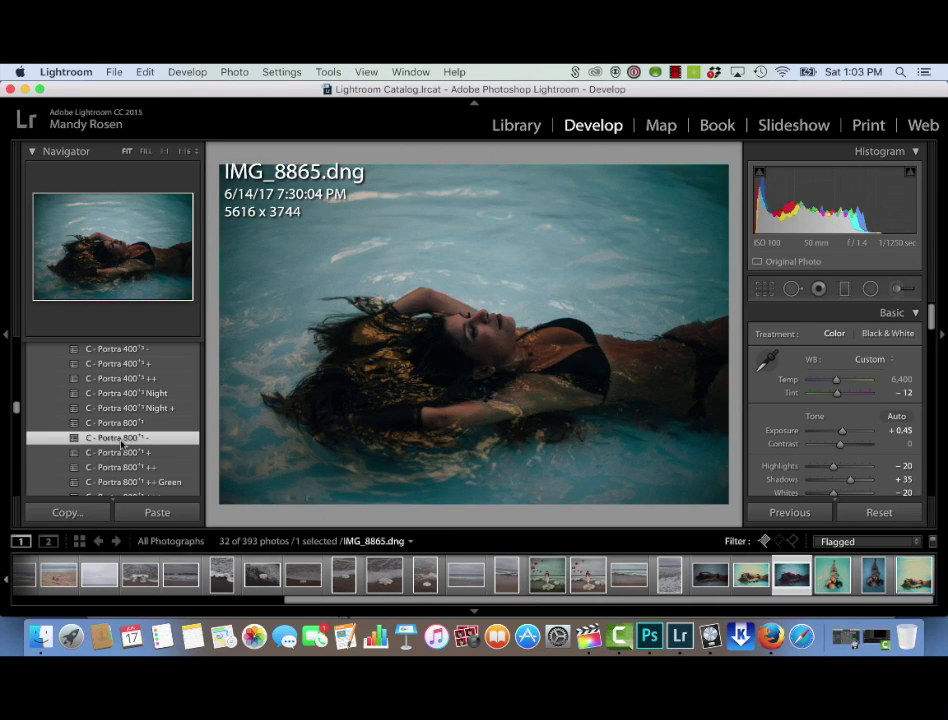
key("y")
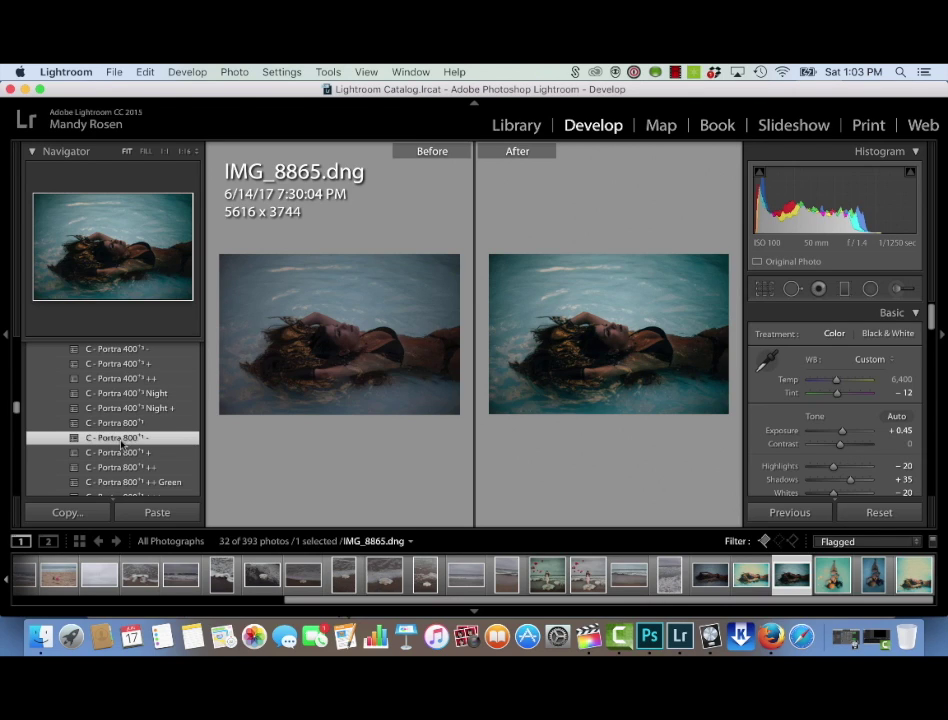
key("y")
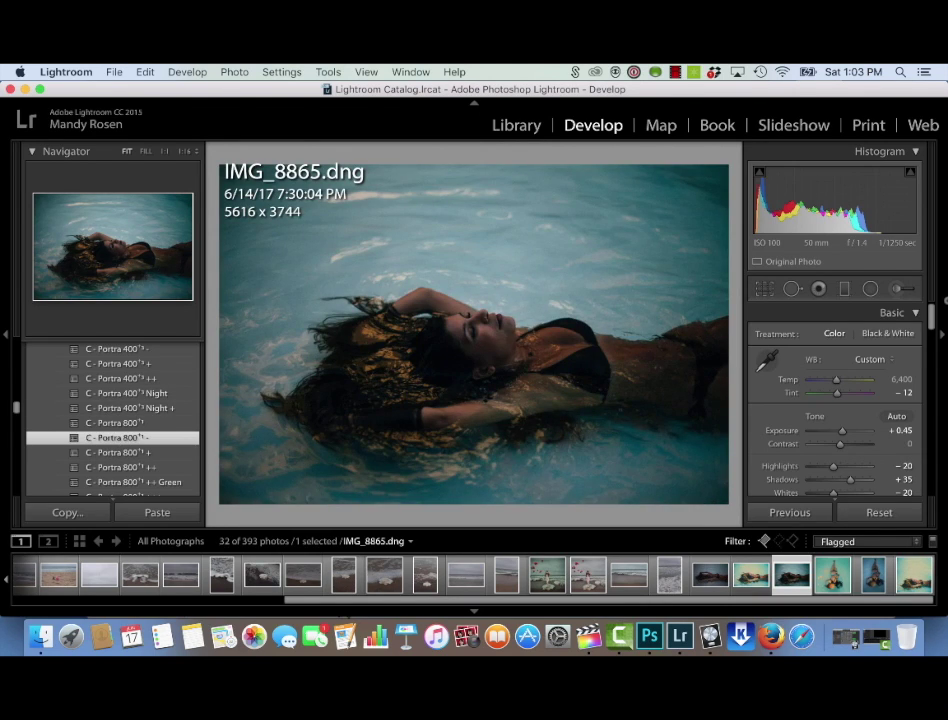
Set the Blacks to +100 and the tone curve's Darks to +30, checking the photo against the original.
left_click_drag(932, 320, 927, 341)
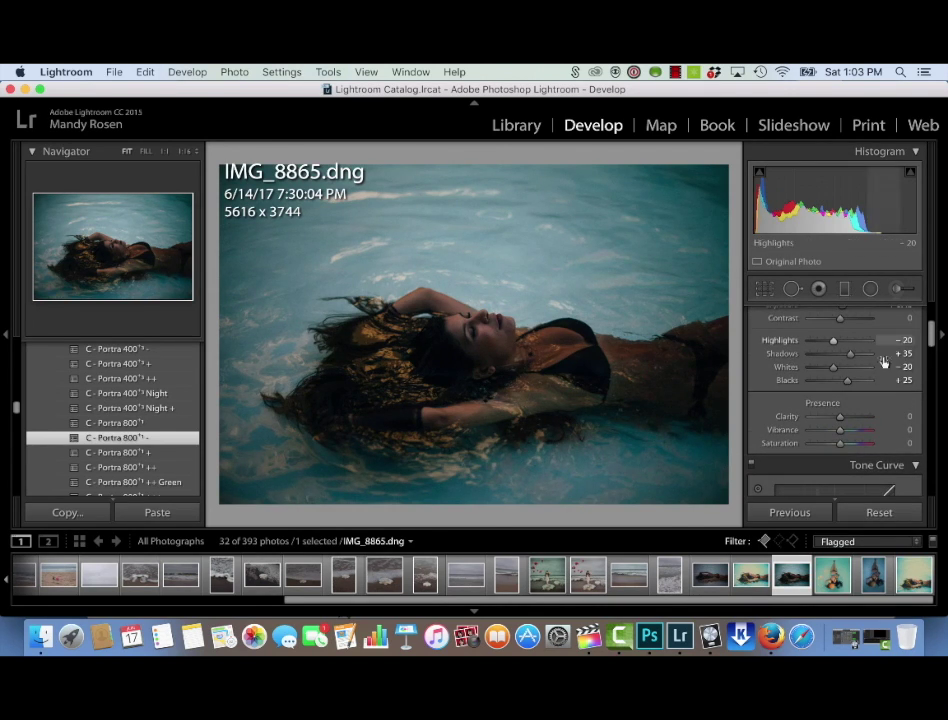
left_click_drag(847, 381, 871, 380)
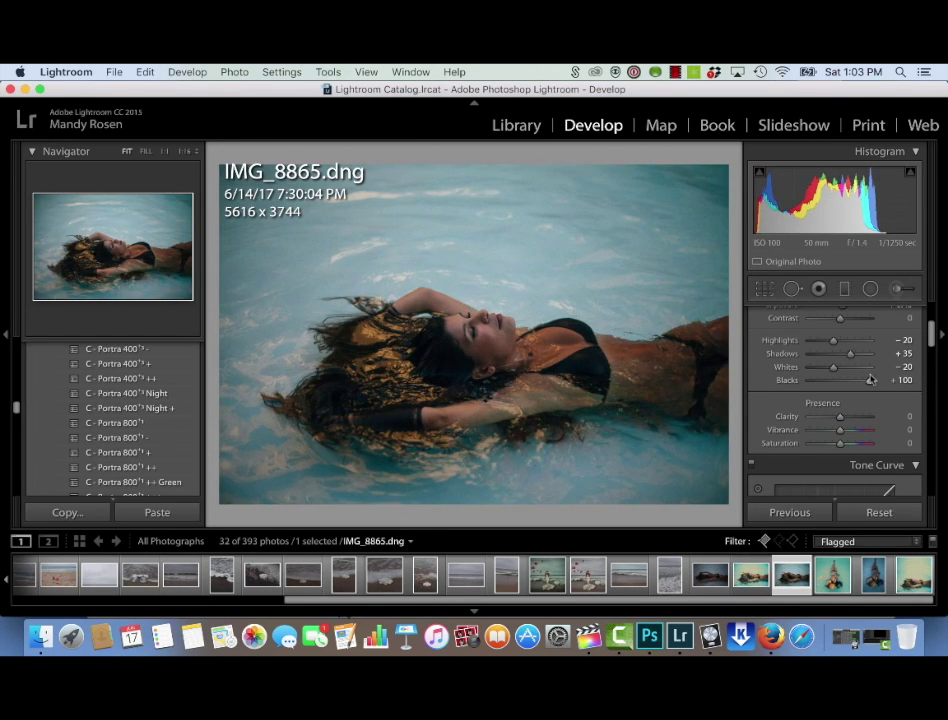
left_click_drag(932, 328, 930, 372)
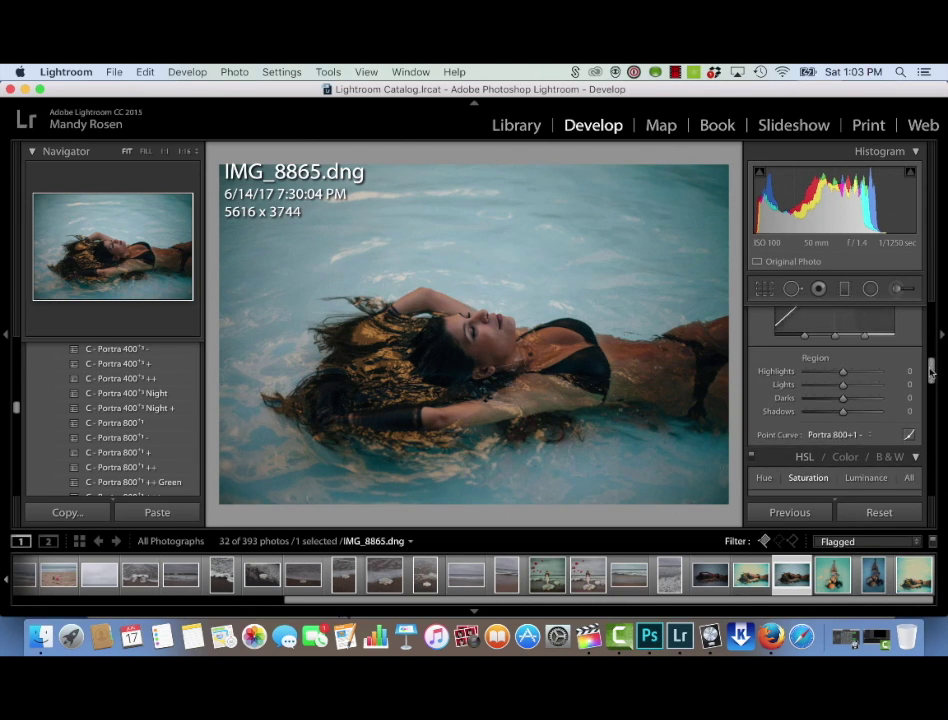
left_click_drag(843, 398, 855, 402)
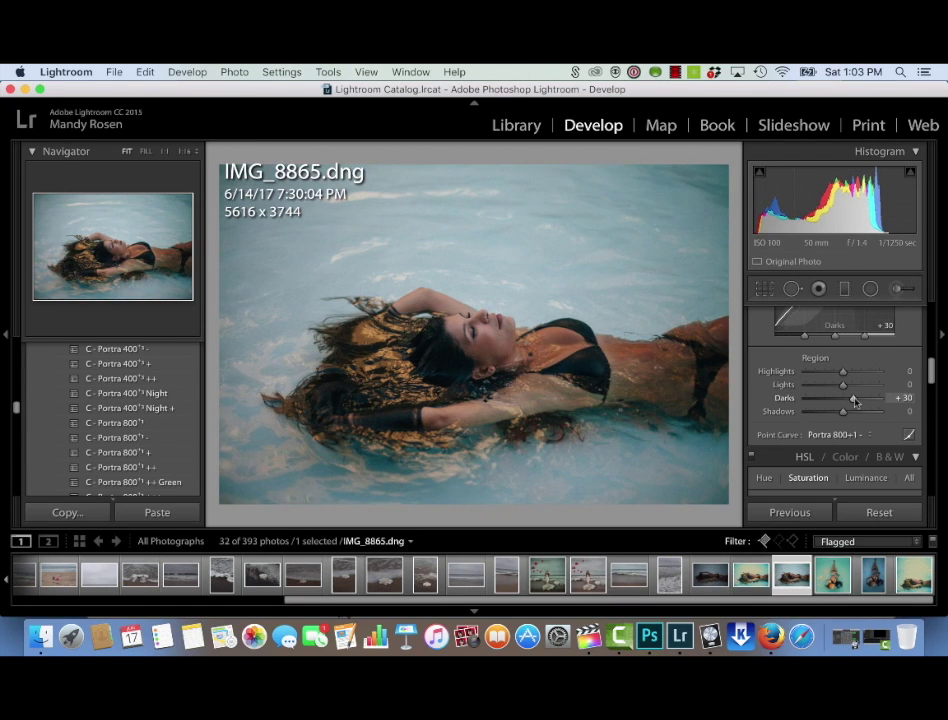
key("y")
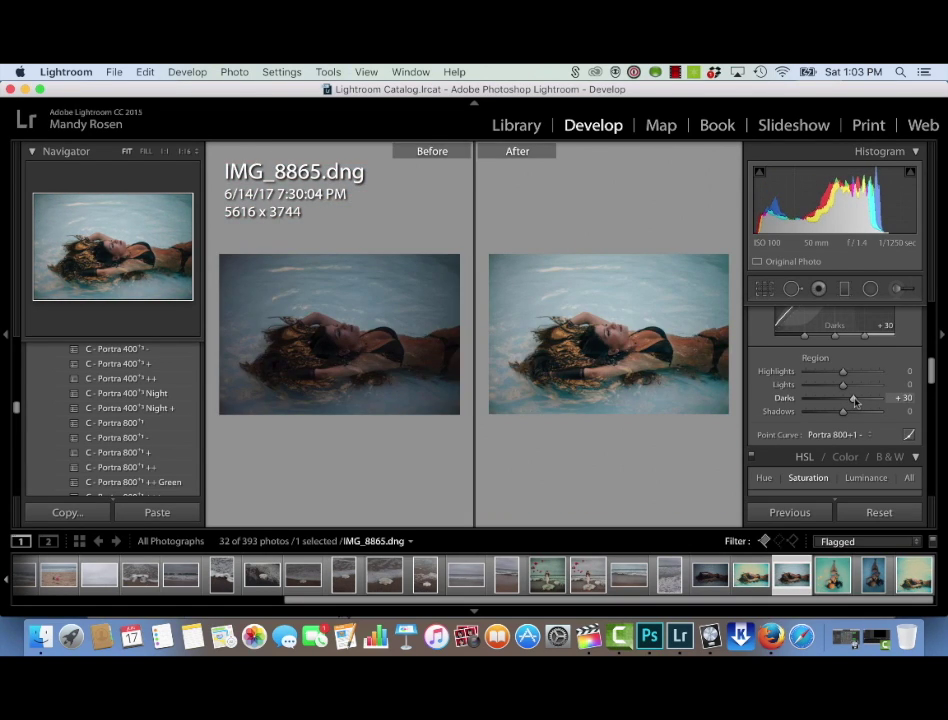
key("y")
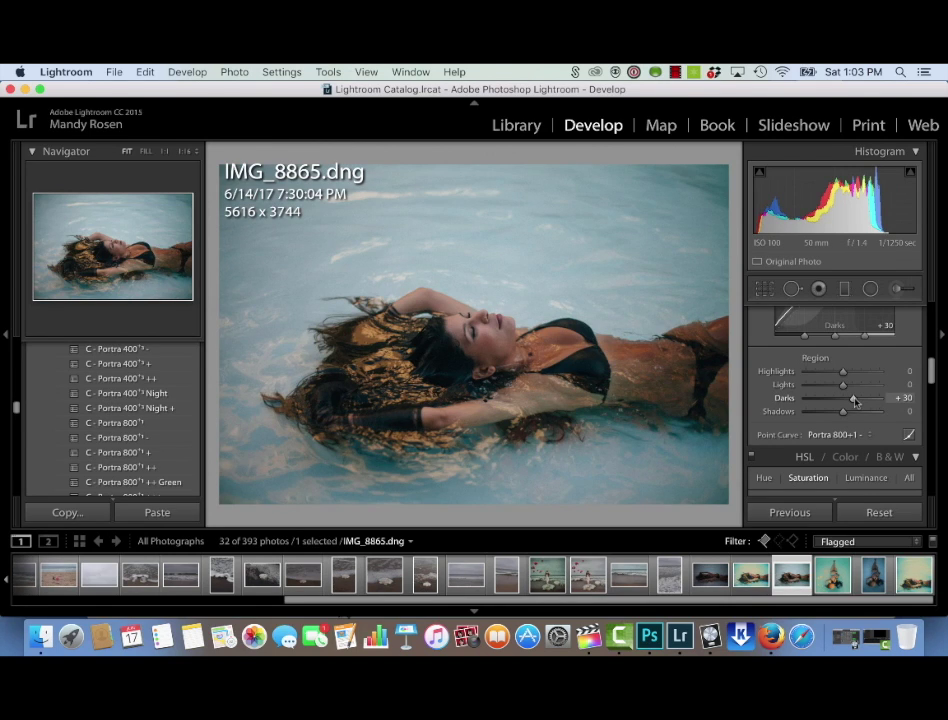
Set the tone curve's Darks to +16, Lights to +33 and Highlights to -100, comparing before and after.
mouse_move(855, 401)
left_mouse_down()
mouse_move(845, 387)
mouse_move(854, 389)
left_mouse_up()
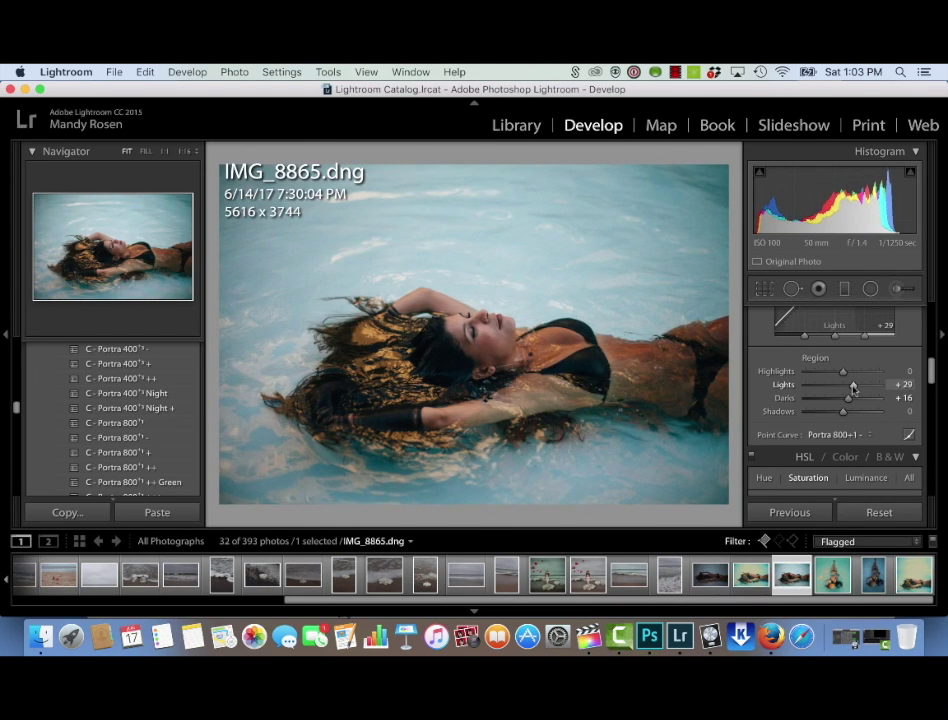
left_click_drag(853, 388, 855, 389)
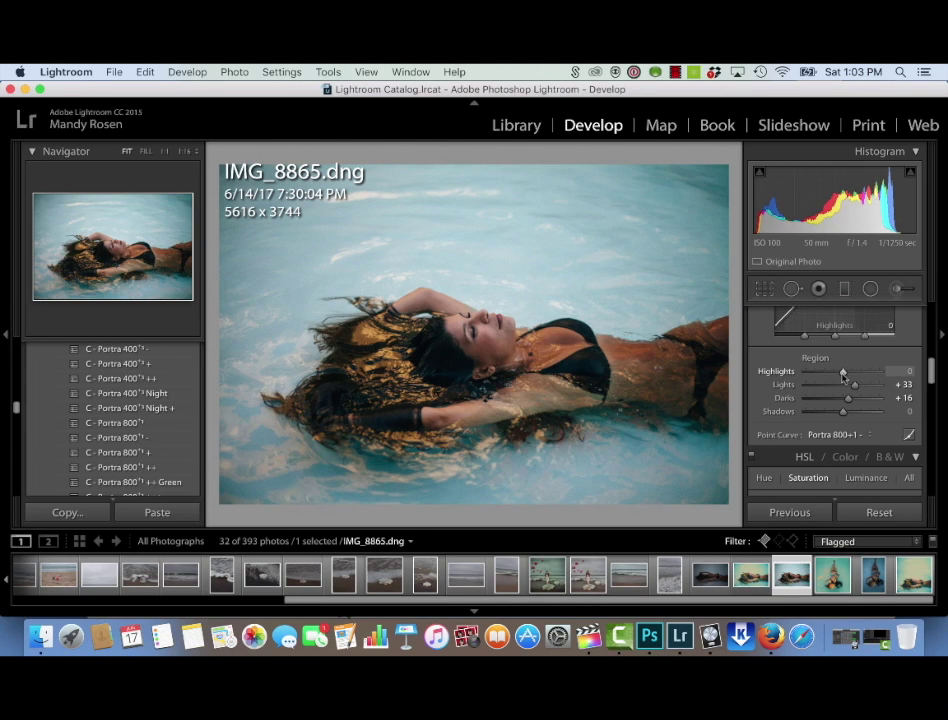
left_click_drag(842, 376, 791, 381)
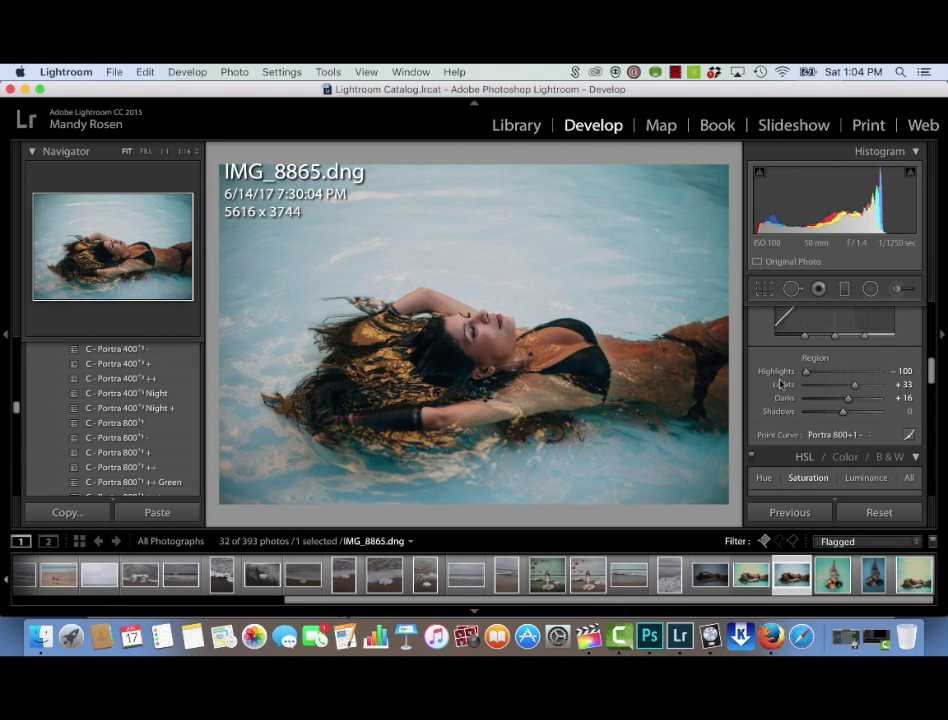
key("y")
key("y")
Set the white balance Tint to -24 for a greener water tone.
left_click_drag(929, 380, 913, 337)
scroll(913, 337, "up", 3)
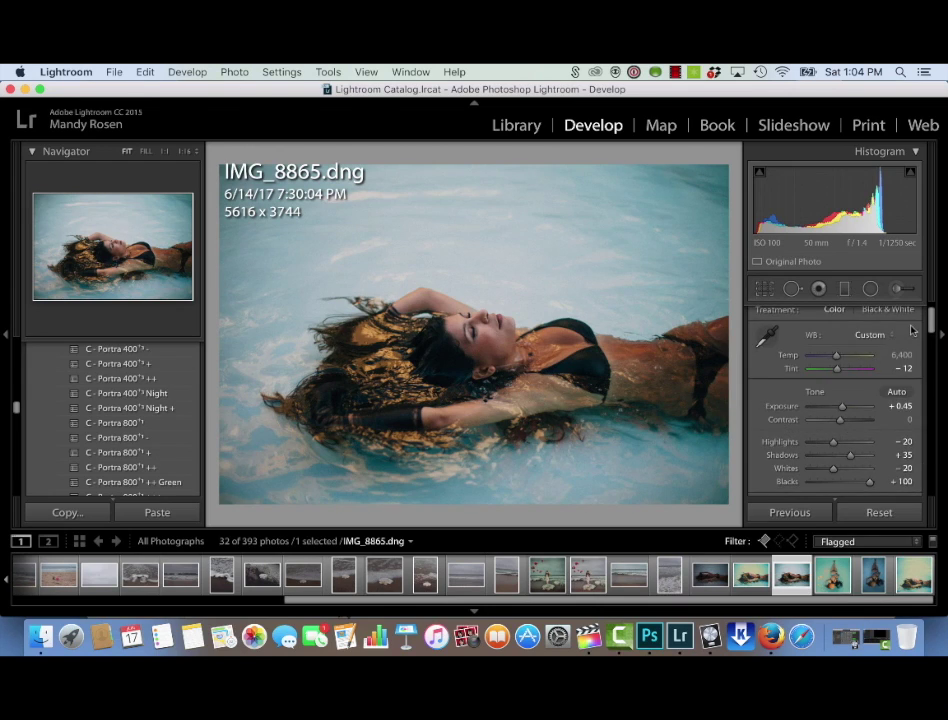
left_click_drag(838, 372, 836, 372)
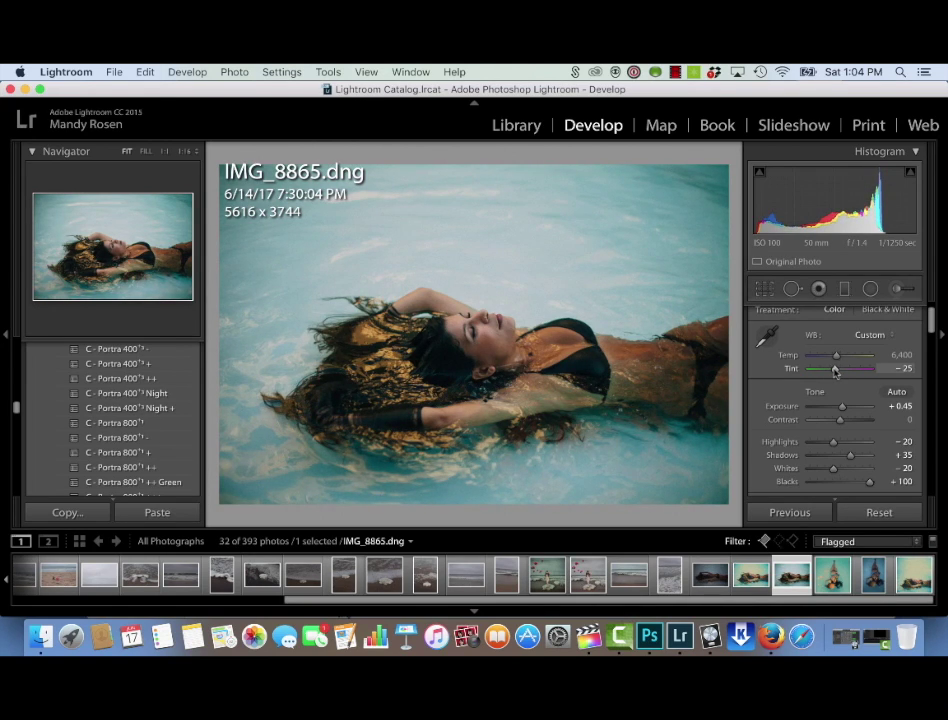
key("super+z")
left_click_drag(837, 371, 836, 372)
Send IMG_8865.dng to Adobe Photoshop CC 2017 for further editing.
left_click(236, 71)
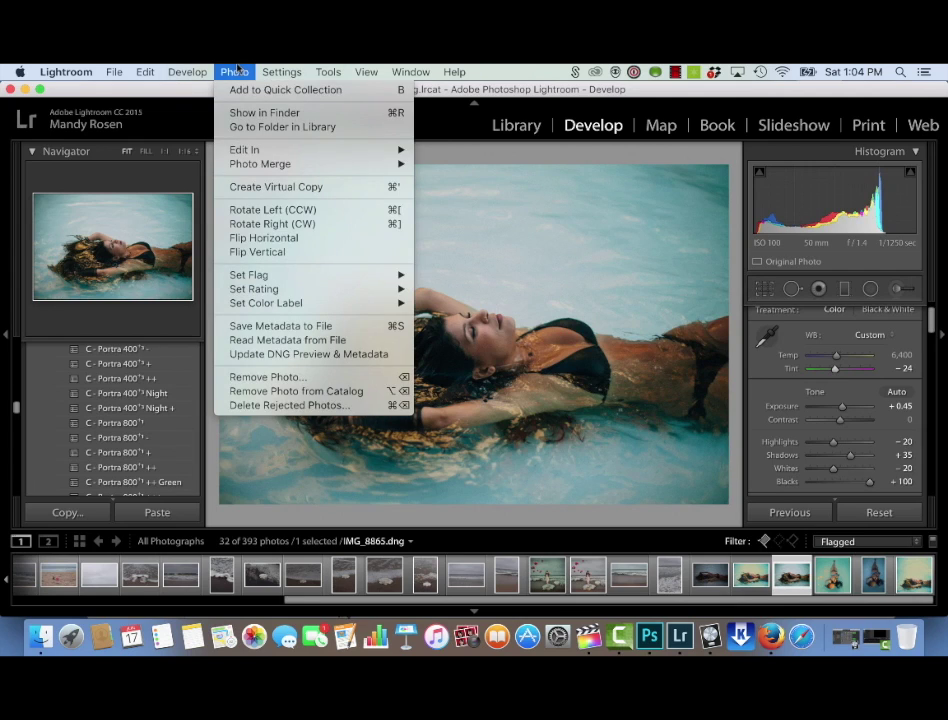
mouse_move(273, 151)
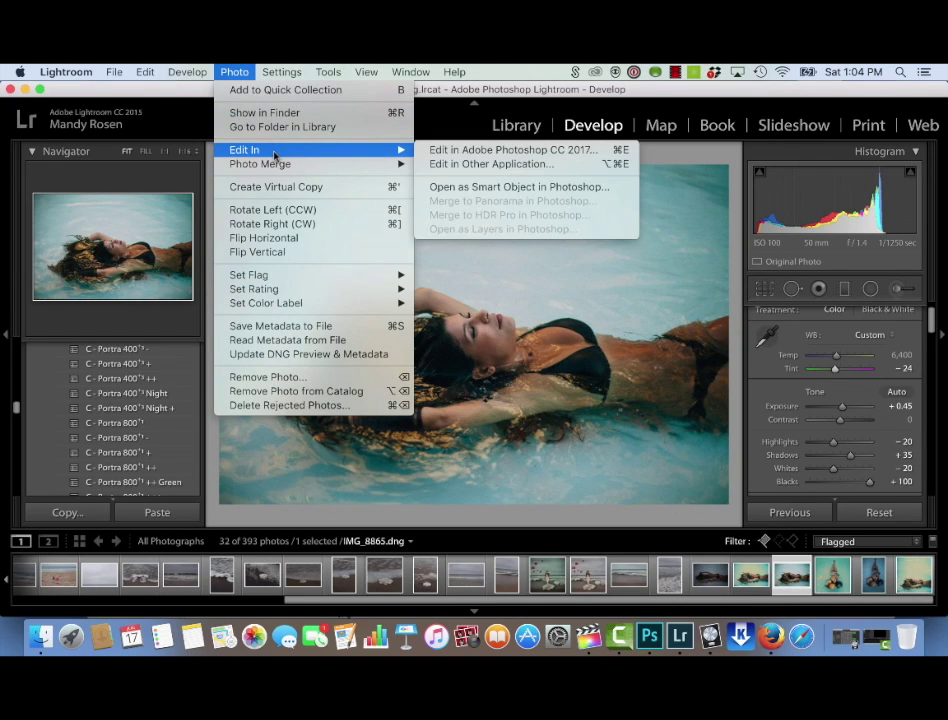
left_click(441, 150)
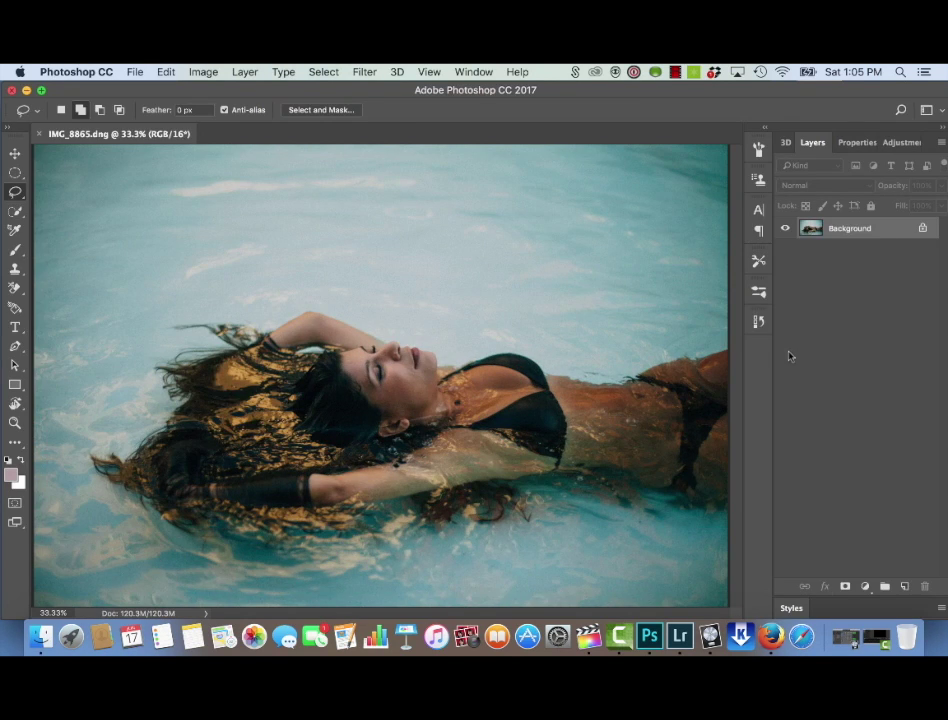
Add a Curves adjustment layer above the Background photo.
left_click(901, 142)
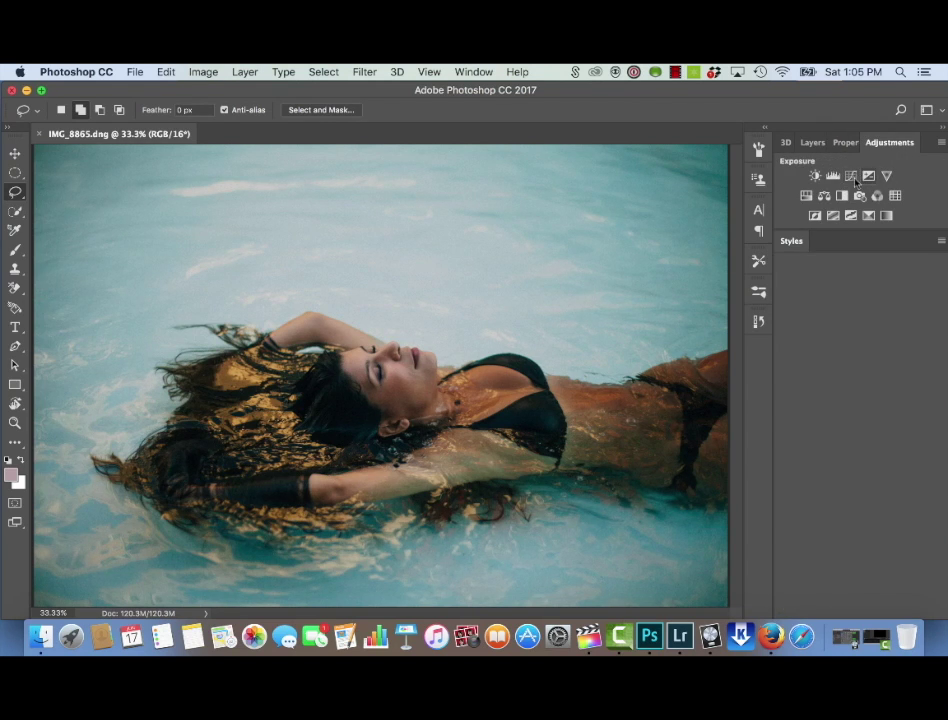
left_click(851, 176)
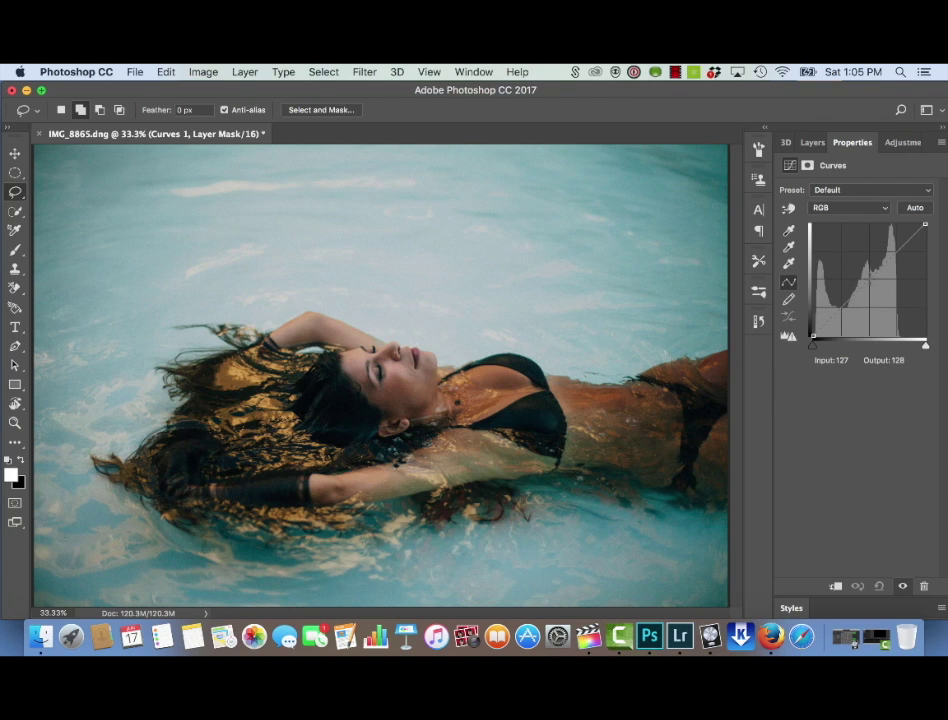
Anchor the midpoint of the RGB curve and lower its white point to mute the highlights.
left_click(869, 279)
key("super+z")
key("super+z")
left_click_drag(925, 224, 925, 259)
Lift the RGB curve's black point to output 8 and add a shadow point at input 29, output 30, comparing before and after.
left_click_drag(812, 337, 812, 337)
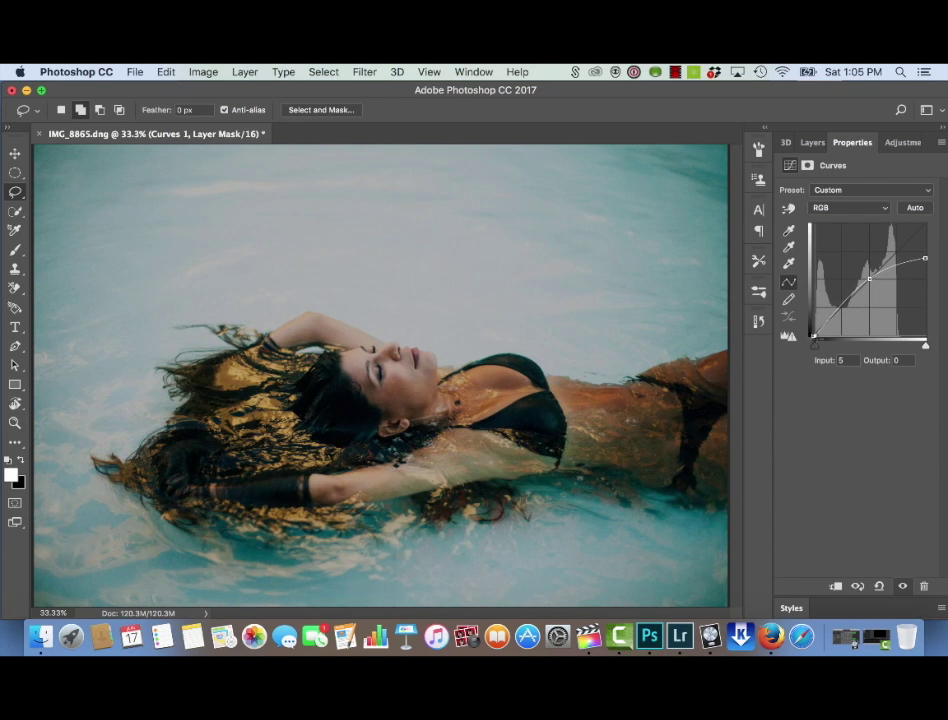
left_click_drag(814, 337, 812, 333)
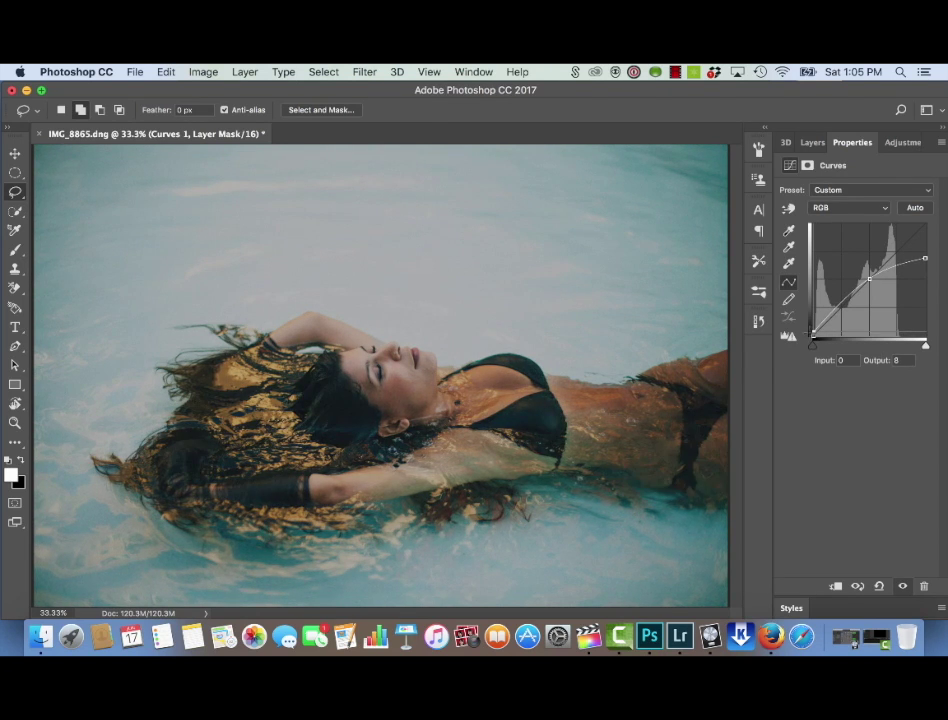
key("super+z")
key("super+z")
key("super+z")
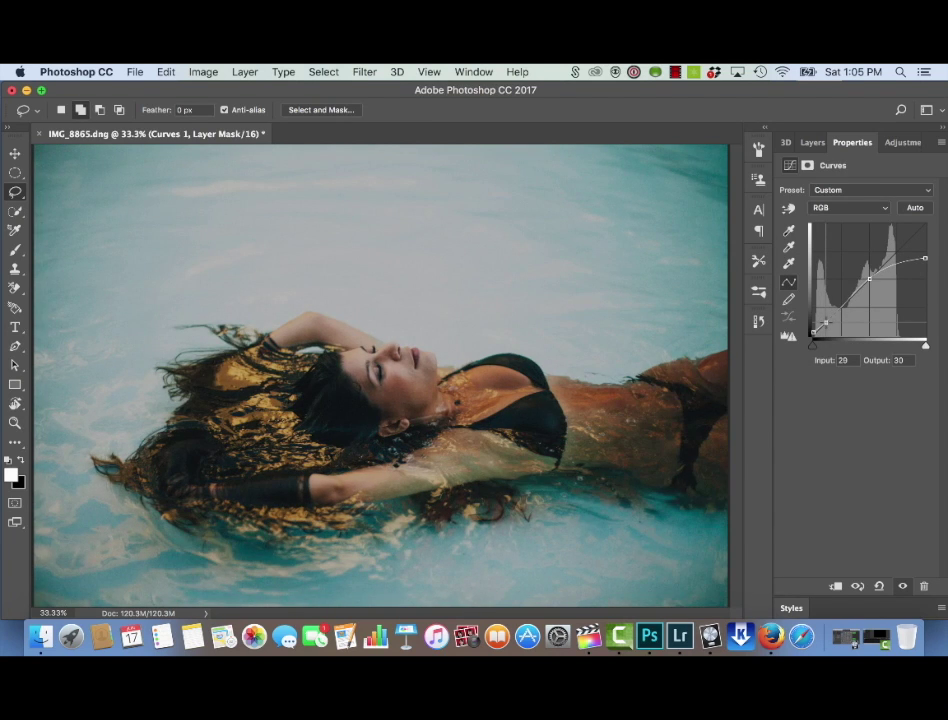
left_click(857, 586)
left_click(857, 586)
left_click(857, 586)
left_click(857, 586)
left_click(857, 586)
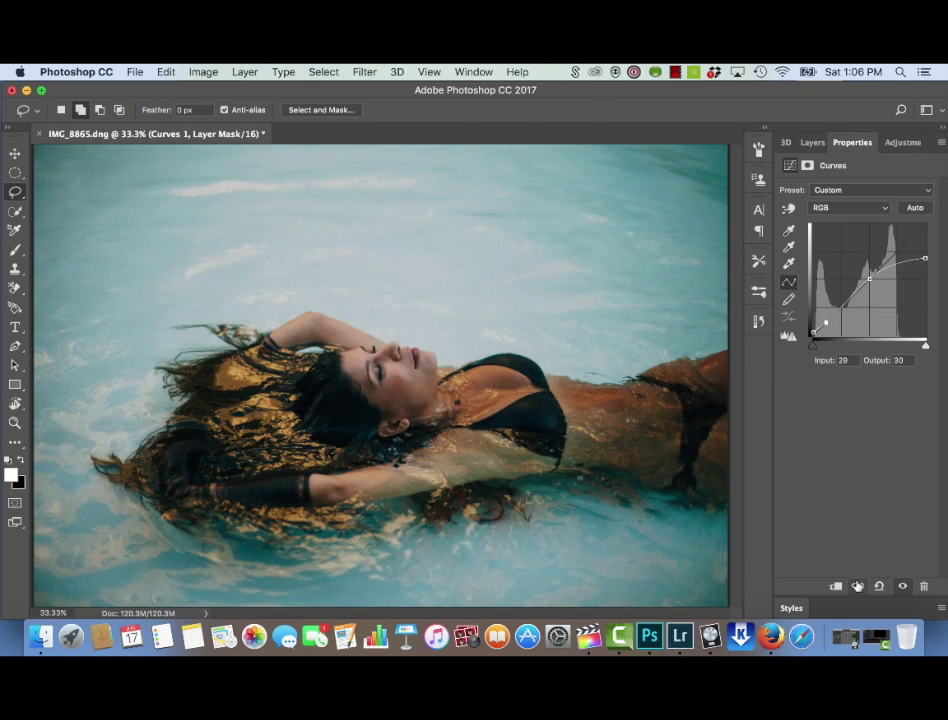
left_click(857, 586)
Set the curve's white point input to 236 in the Red channel and 243 in the Green channel.
left_click(842, 207)
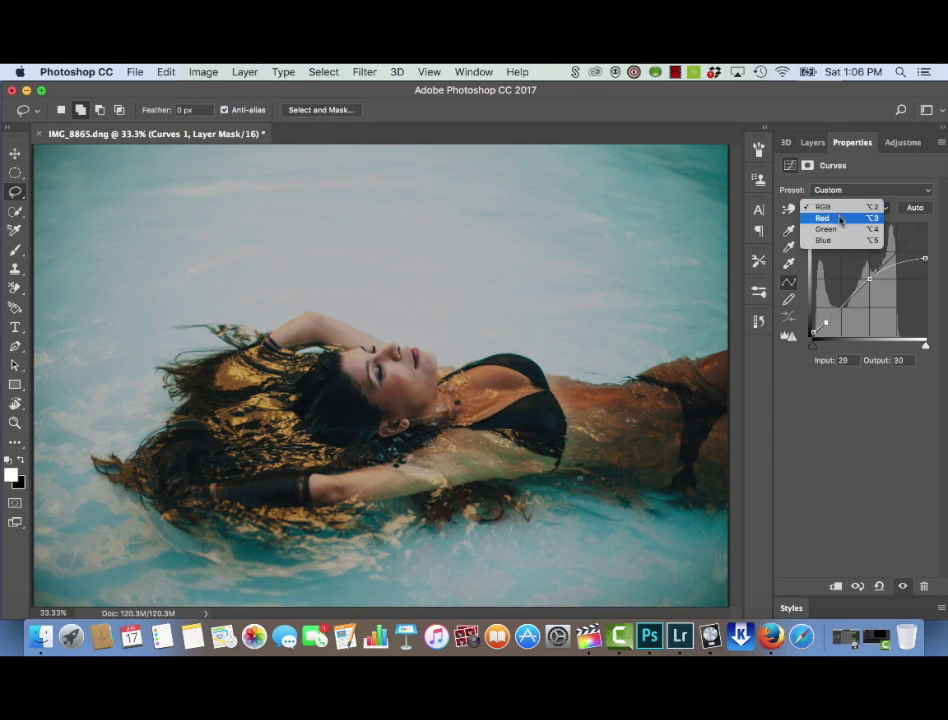
left_click(838, 218)
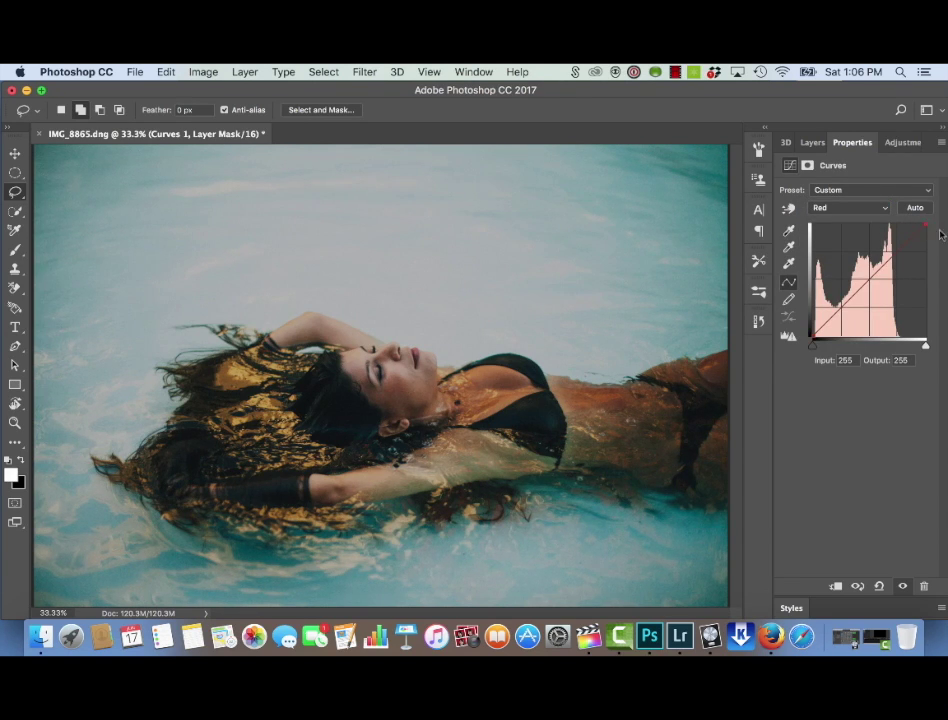
left_click_drag(925, 223, 918, 226)
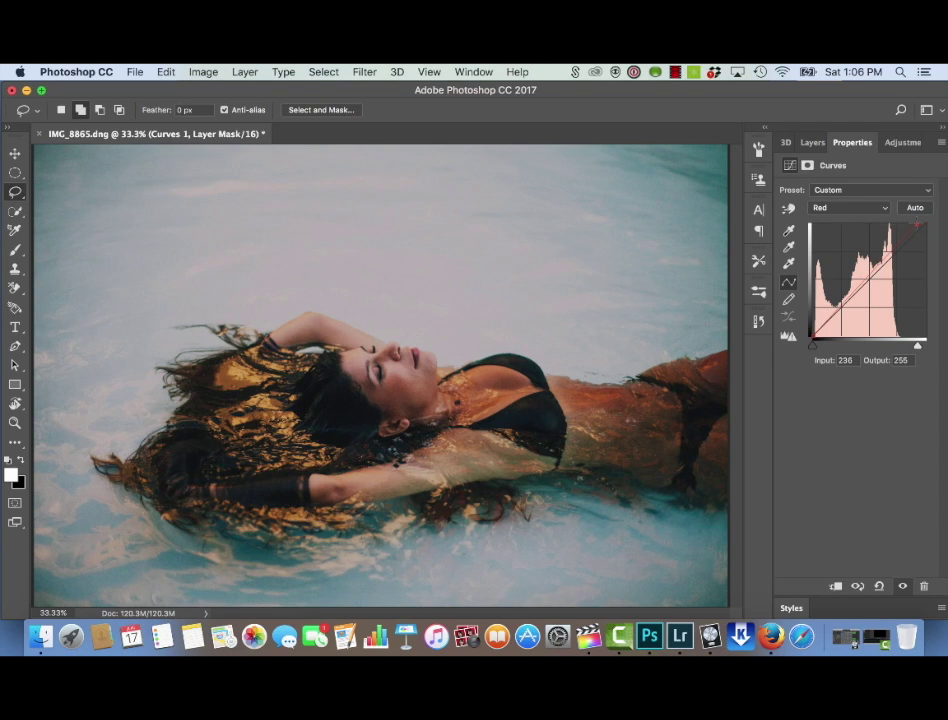
left_click(831, 210)
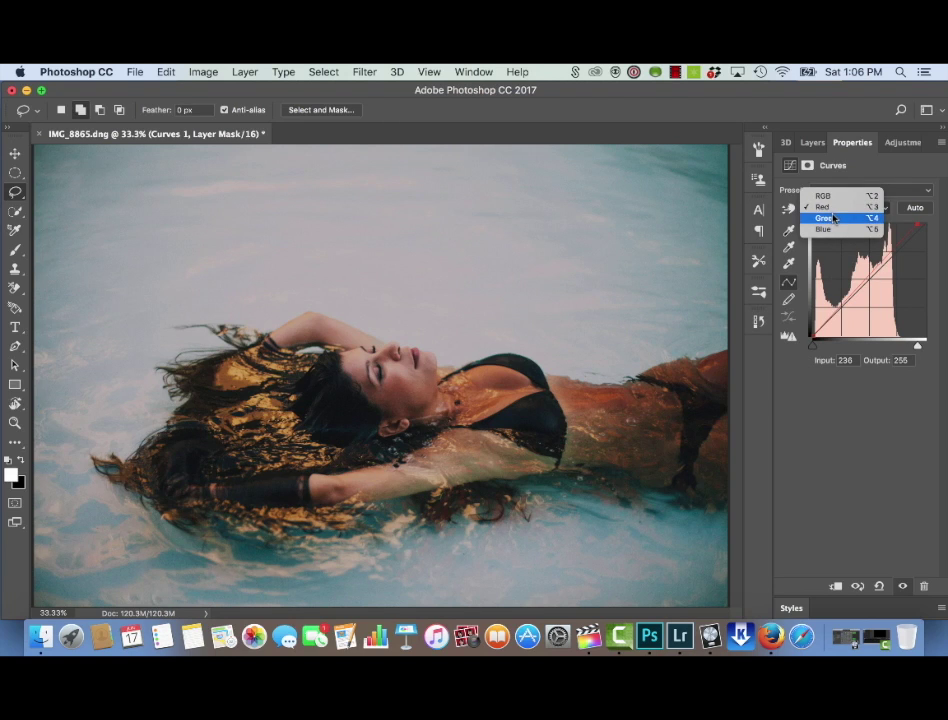
left_click(834, 218)
left_click_drag(925, 345, 920, 345)
Anchor the Blue channel curve's midpoint and lower its white point to output 117, comparing before and after.
left_click(850, 207)
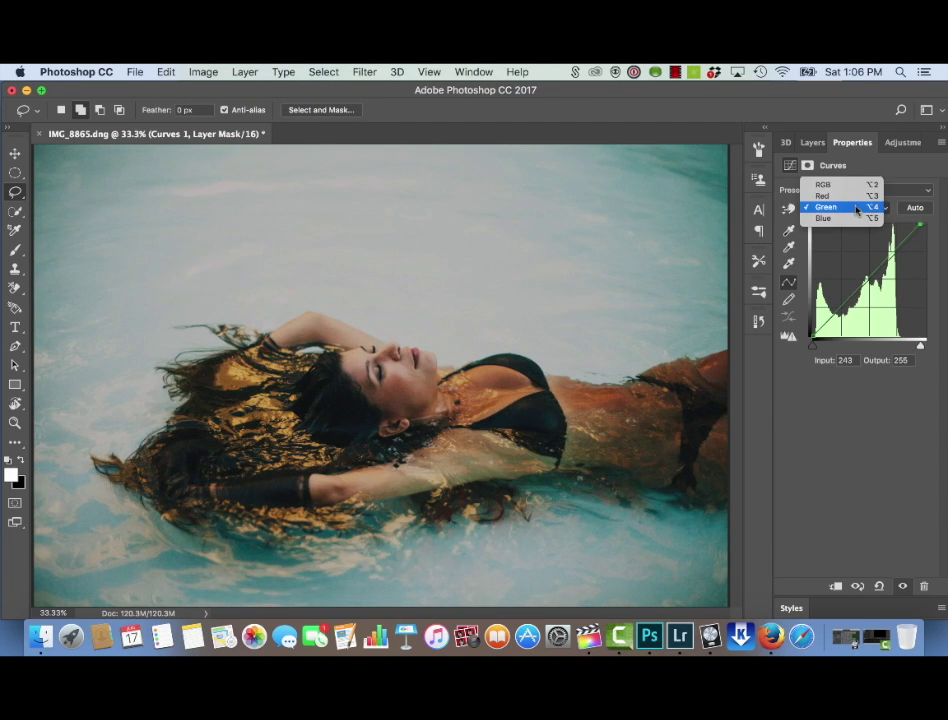
left_click(855, 218)
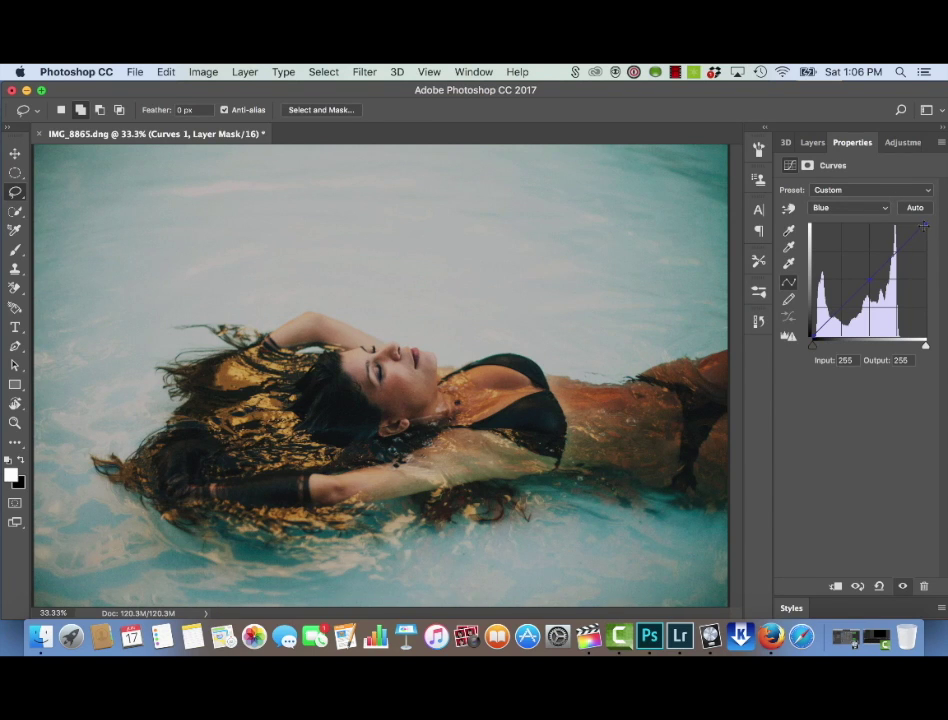
left_click_drag(924, 226, 924, 286)
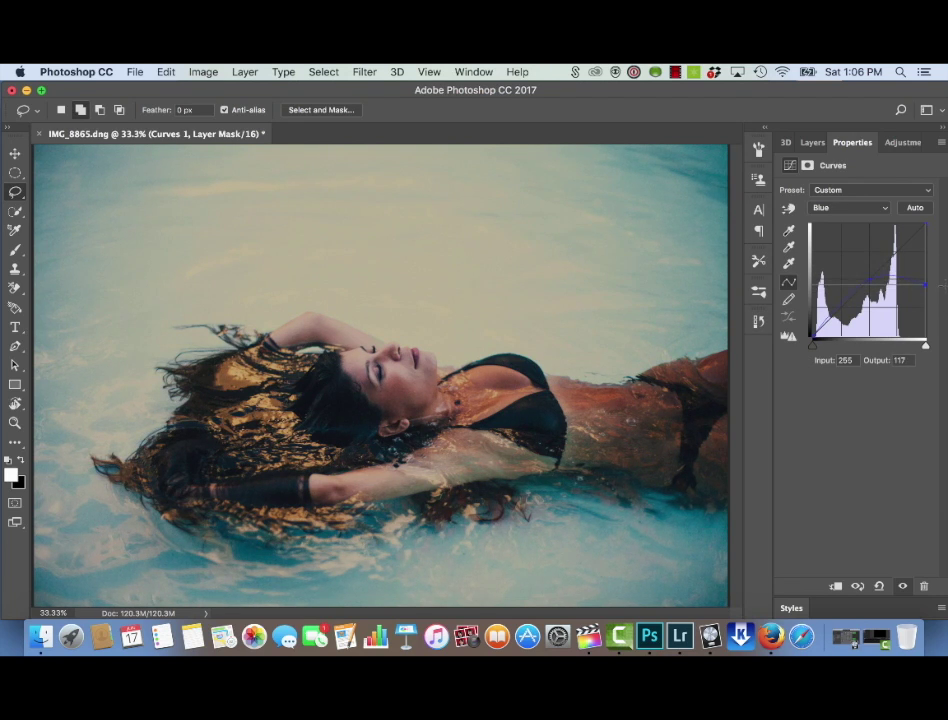
left_click(857, 587)
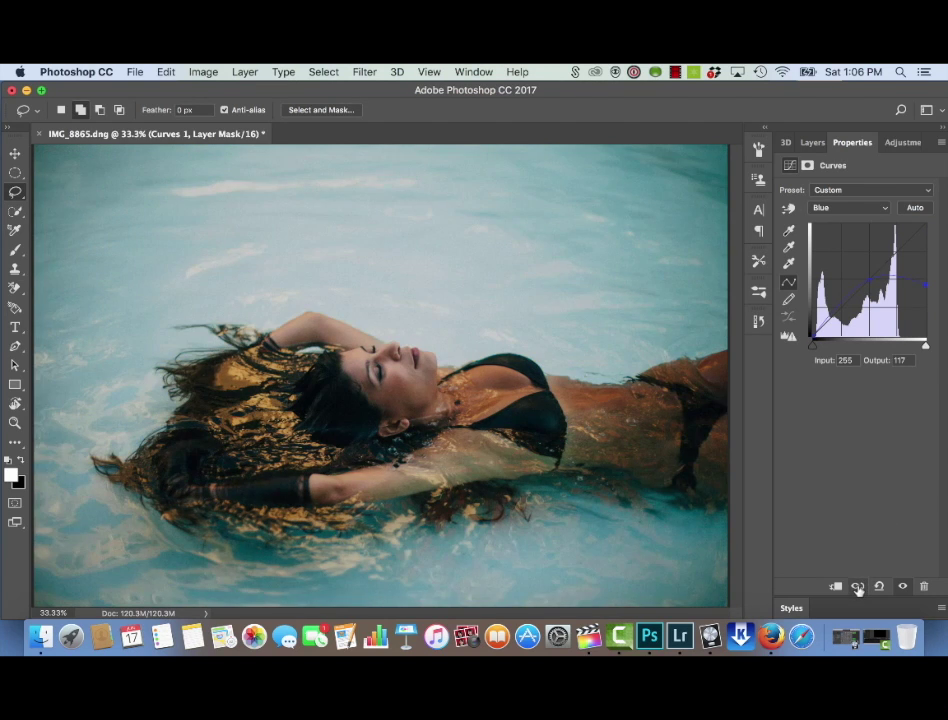
left_click(857, 587)
left_click(857, 587)
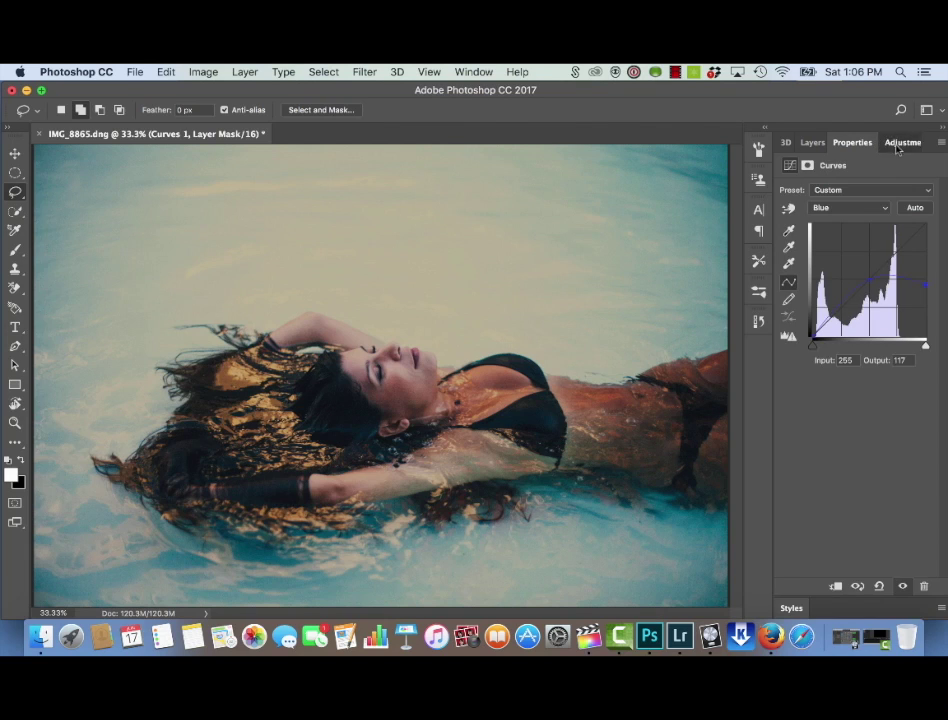
Add a Vibrance adjustment layer with Vibrance +47 and Saturation +33.
left_click(900, 142)
left_click(886, 176)
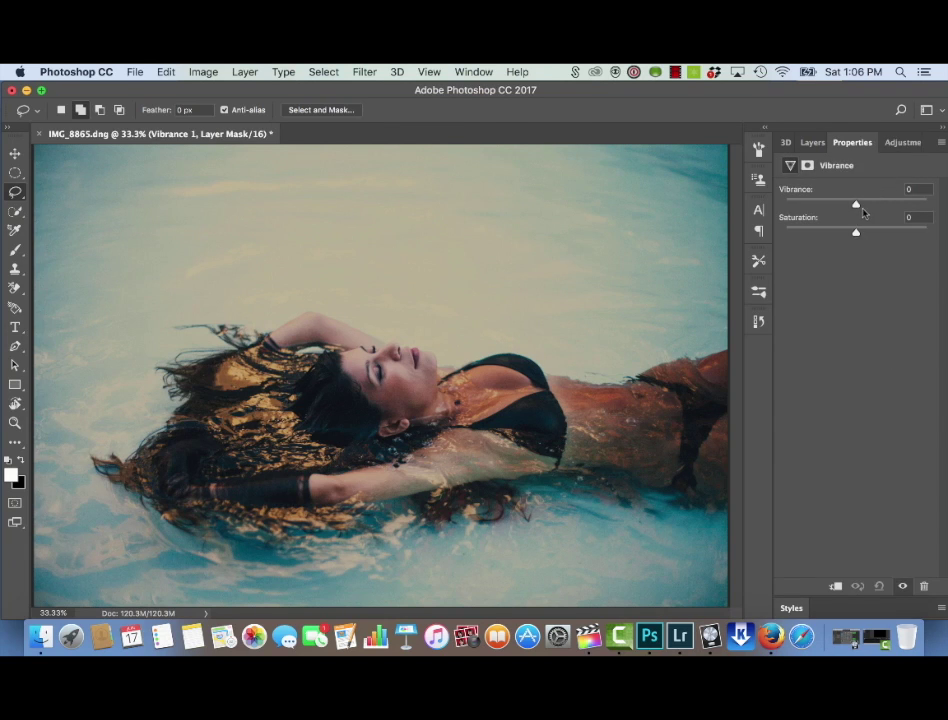
left_click_drag(862, 234, 881, 235)
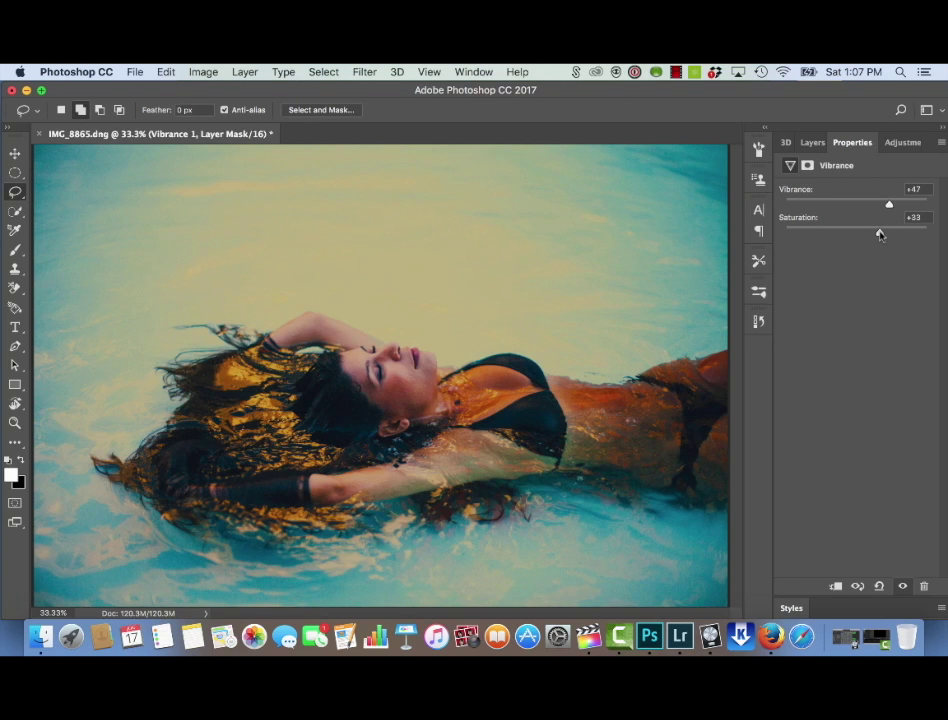
Prepare a black brush at 56% opacity and 41% flow for painting on the Vibrance 1 mask.
left_click(812, 142)
key("b")
key("x")
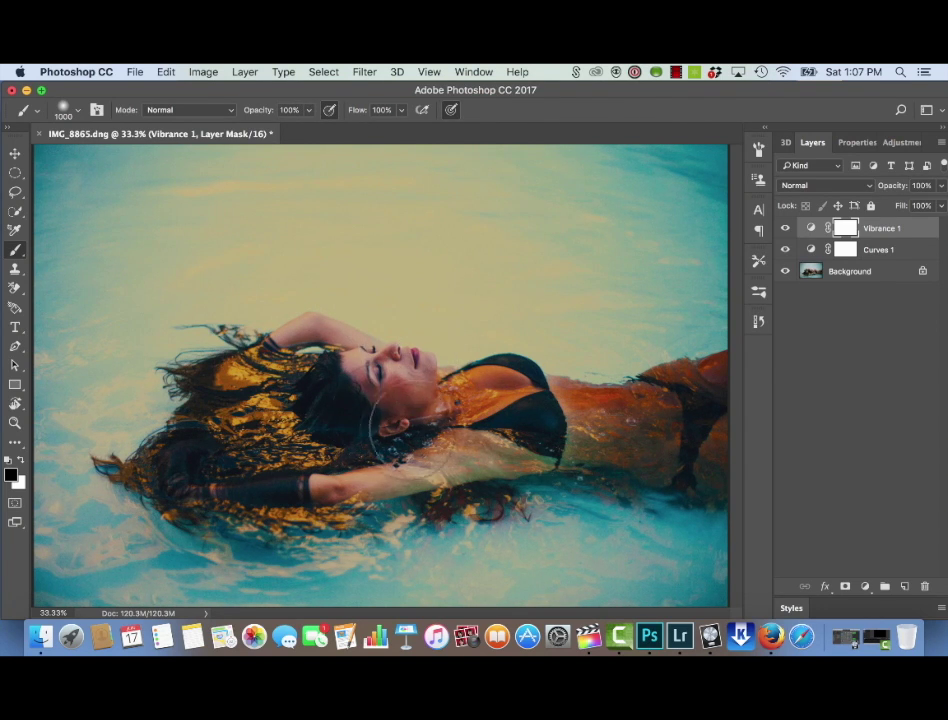
left_click(309, 110)
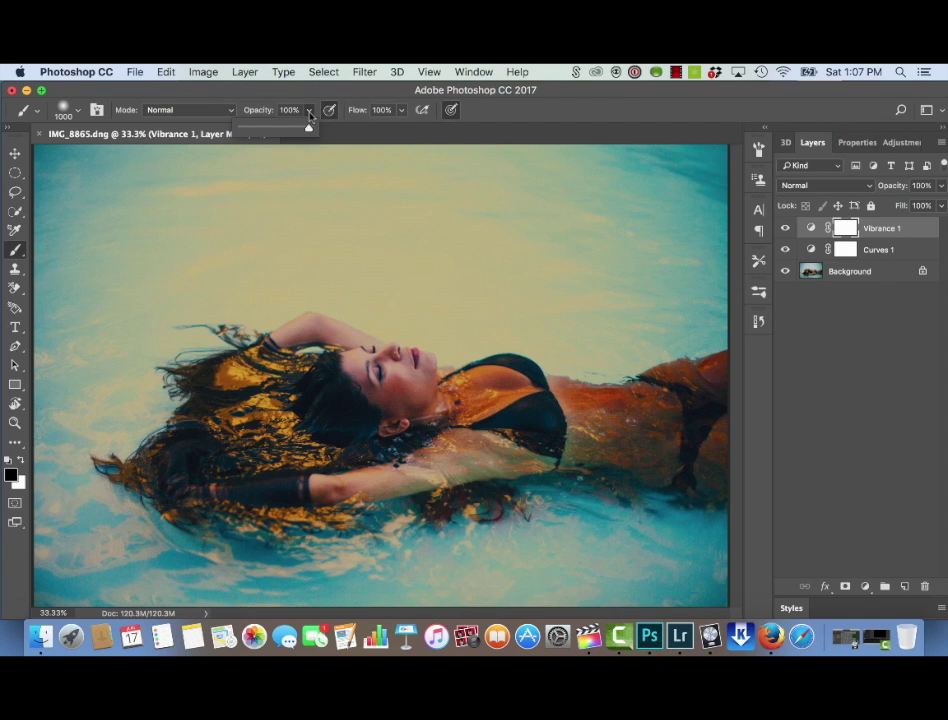
left_click_drag(309, 128, 277, 128)
left_click(400, 110)
left_click_drag(364, 130, 360, 130)
left_click(480, 92)
Paint the model's skin out of the Vibrance 1 mask with a brush reduced to 400 px, comparing the strokes.
key("bracketright")
key("bracketright")
key("bracketright")
key("bracketright")
key("bracketright")
key("bracketright")
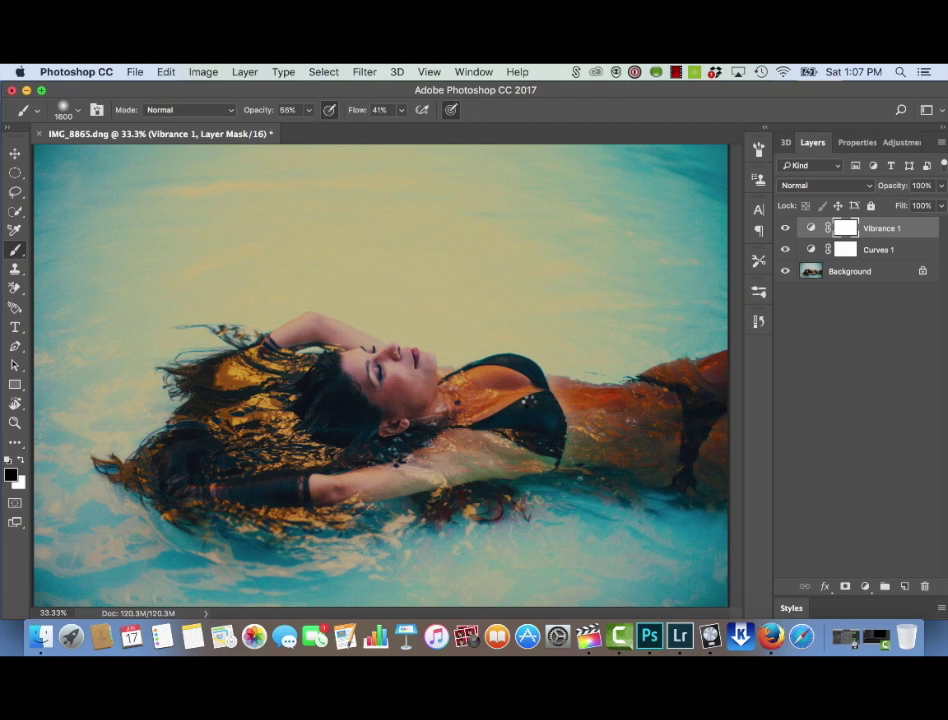
key("bracketleft")
key("bracketleft")
key("bracketleft")
key("bracketleft")
key("bracketleft")
key("bracketleft")
key("bracketleft")
key("bracketleft")
key("bracketleft")
key("bracketleft")
key("bracketleft")
key("super+z")
key("super+z")
key("super+z")
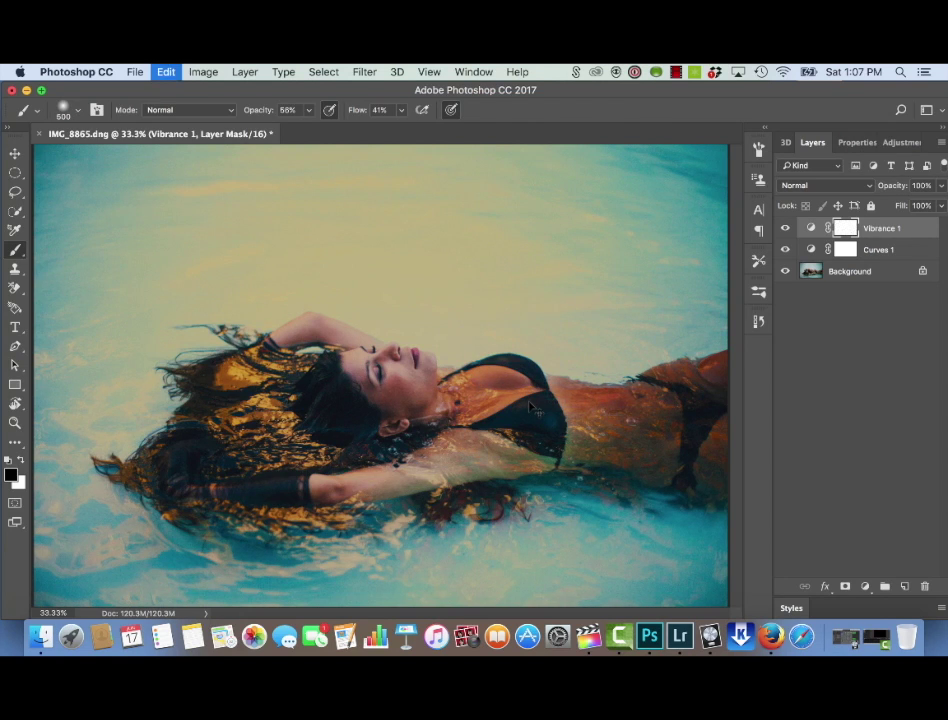
key("super+z")
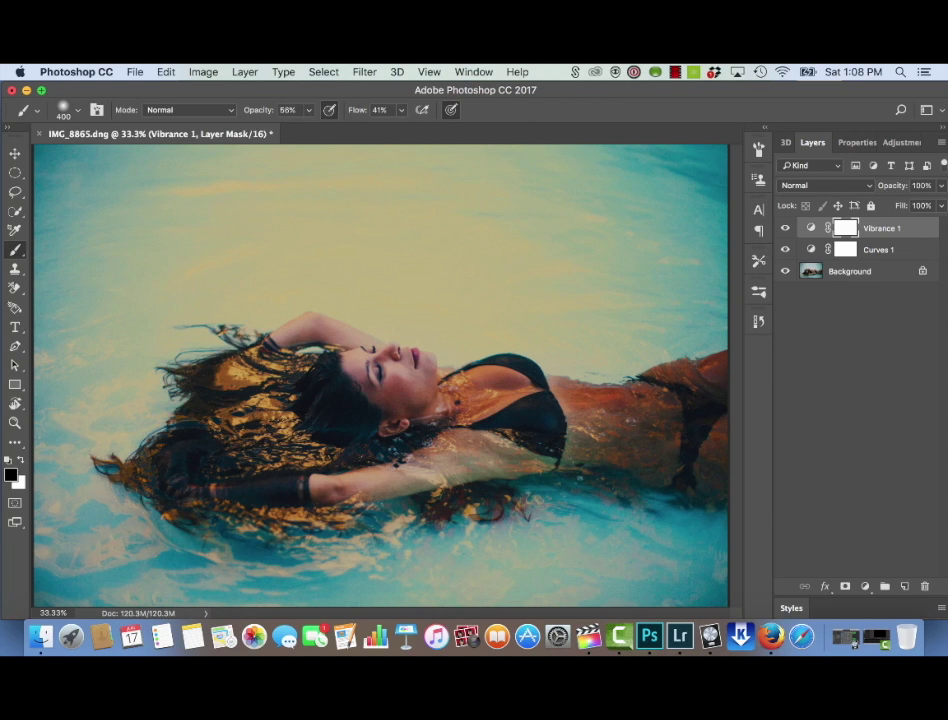
key("super+z")
key("super+z")
key("super+z")
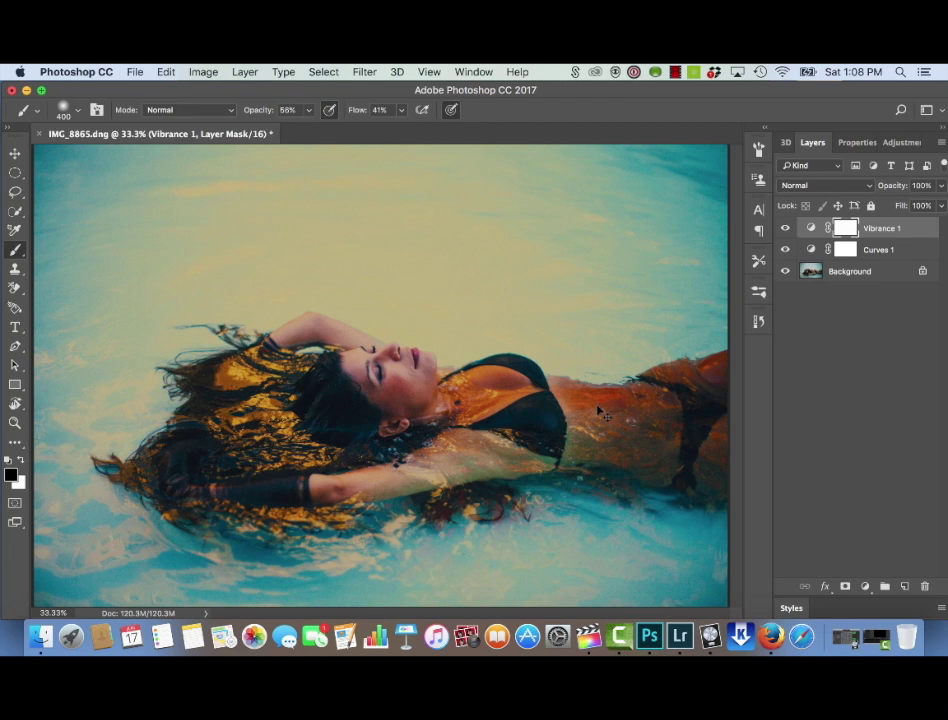
Enlarge the brush to 1200 px and paint over the body and hair on the Vibrance 1 mask, checking the skin close up.
key("bracketright")
key("bracketright")
key("bracketright")
key("bracketright")
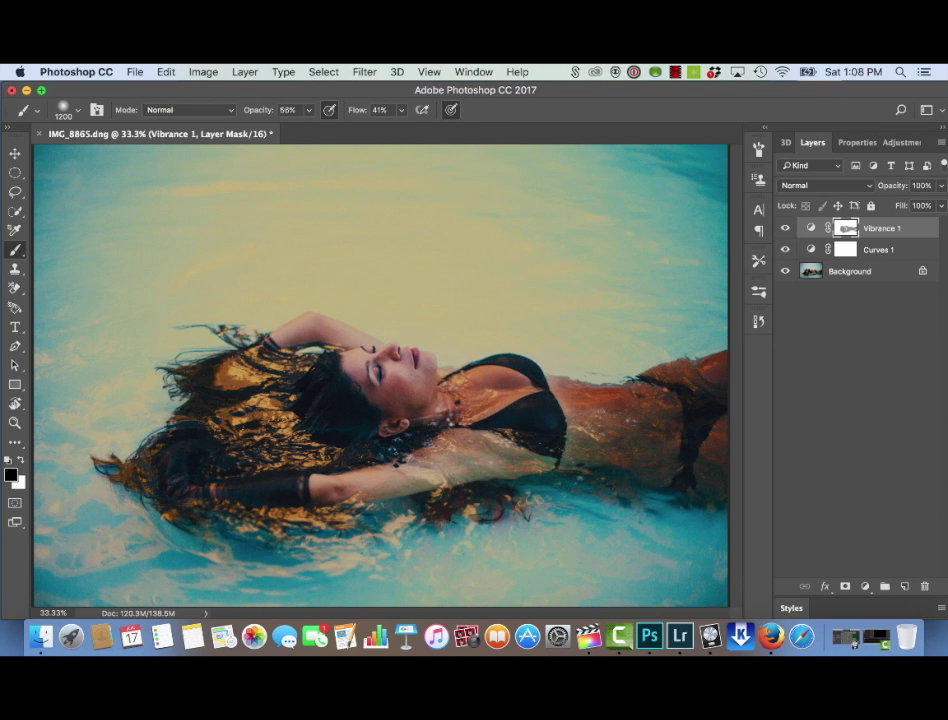
key("super+equal")
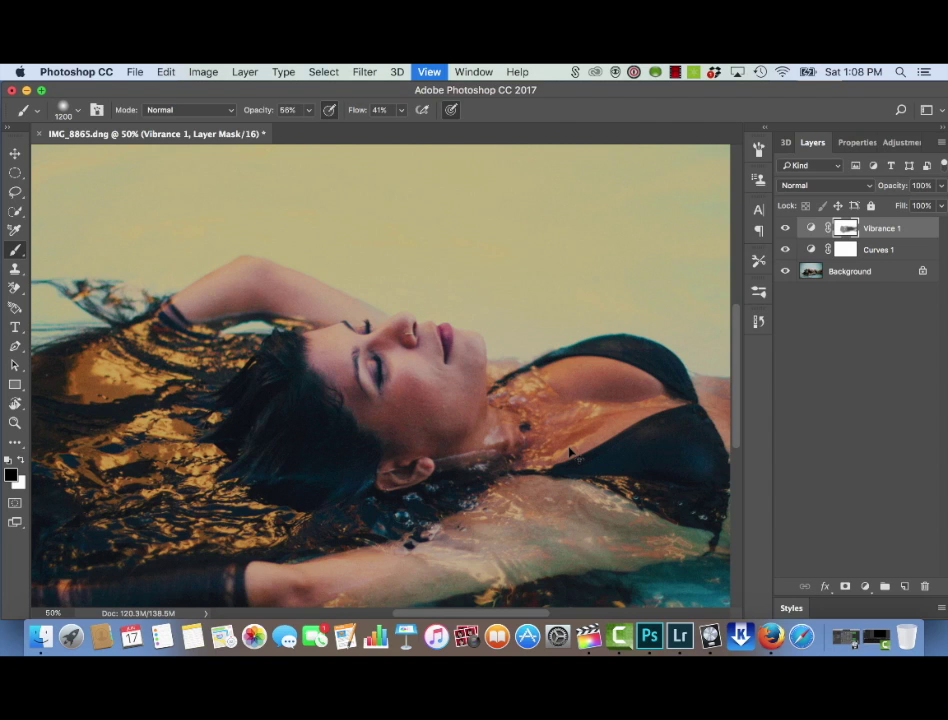
key("super+equal")
key("super+equal")
mouse_move(540, 447)
left_mouse_down()
mouse_move(413, 364)
mouse_move(264, 383)
mouse_move(163, 370)
mouse_move(188, 365)
left_mouse_up()
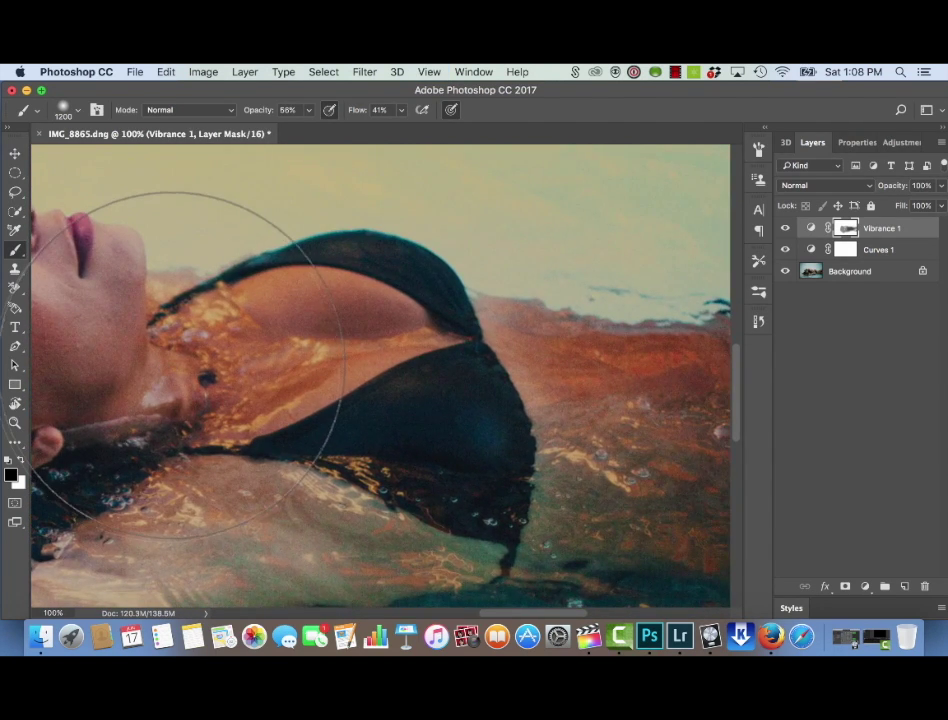
key("super+0")
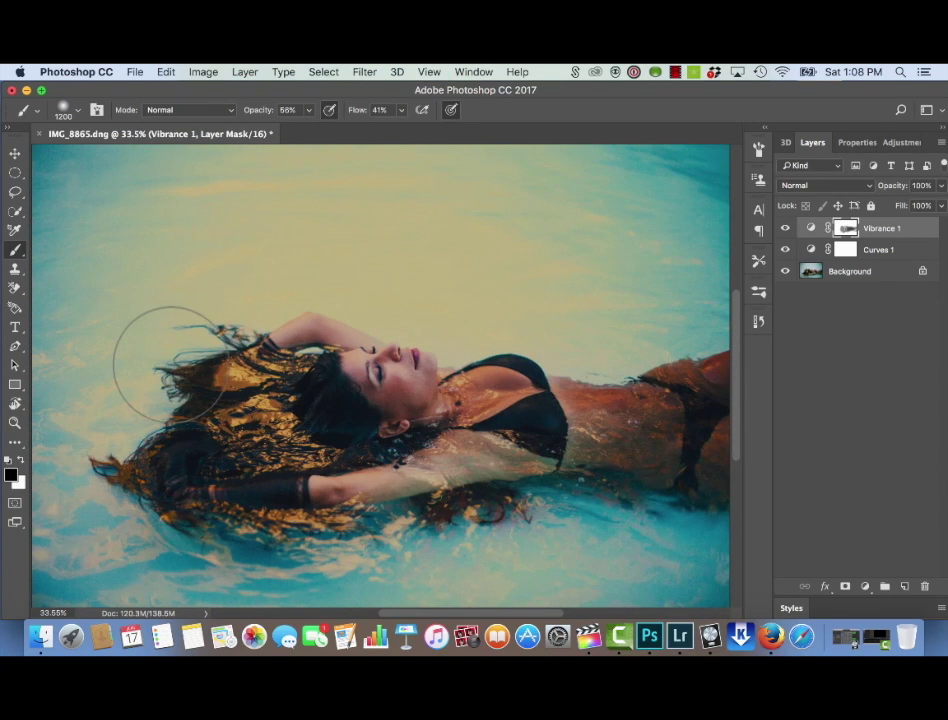
left_click(168, 363)
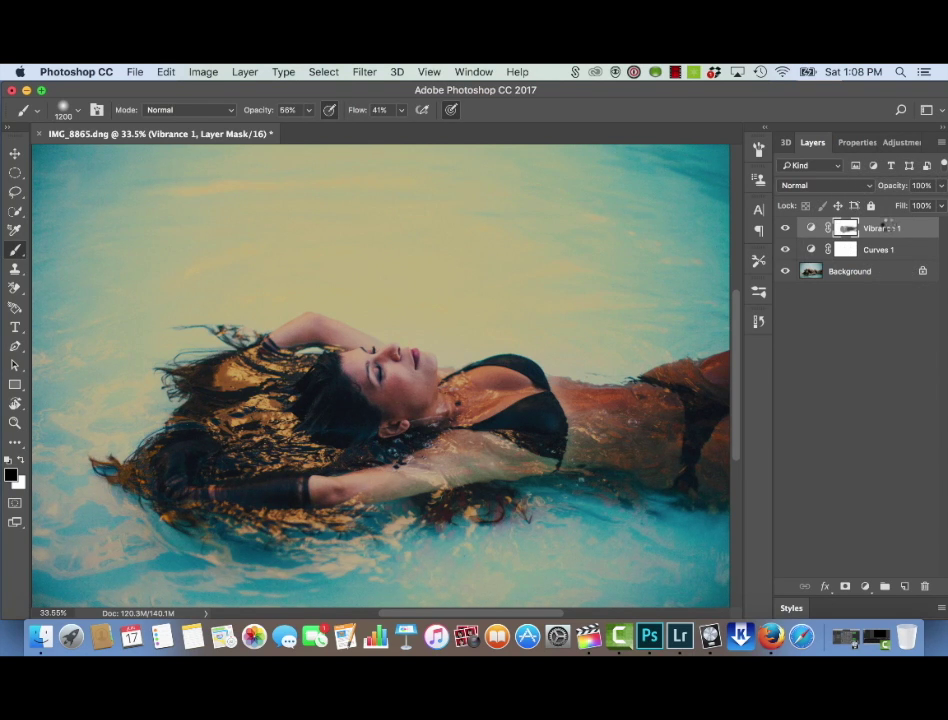
Duplicate the Vibrance 1 layer with its mask, comparing the image with and without the copy.
left_click_drag(888, 228, 903, 586)
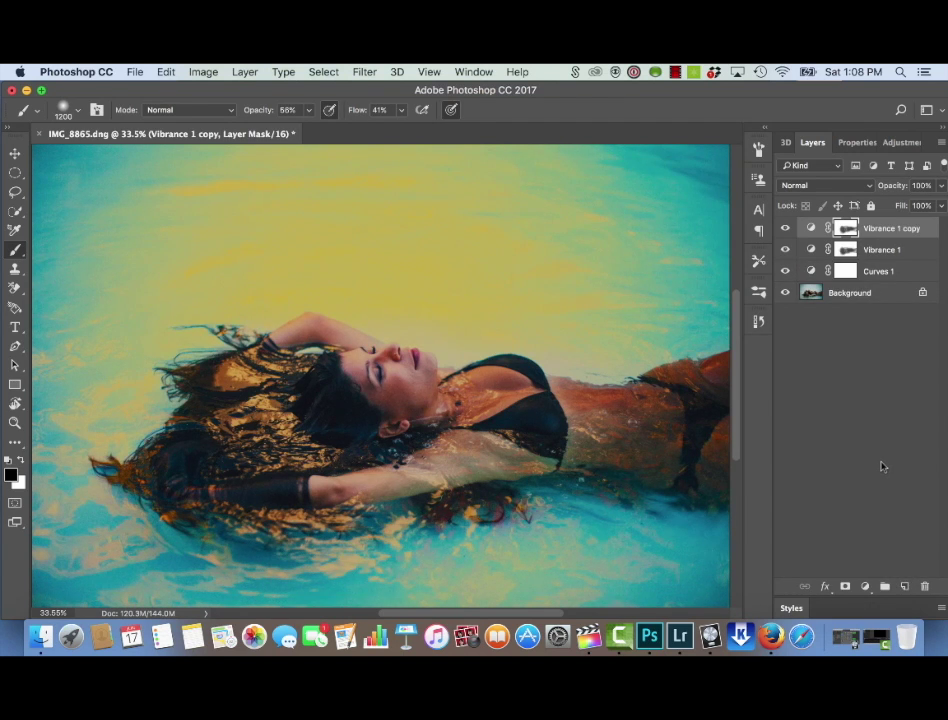
key("super+z")
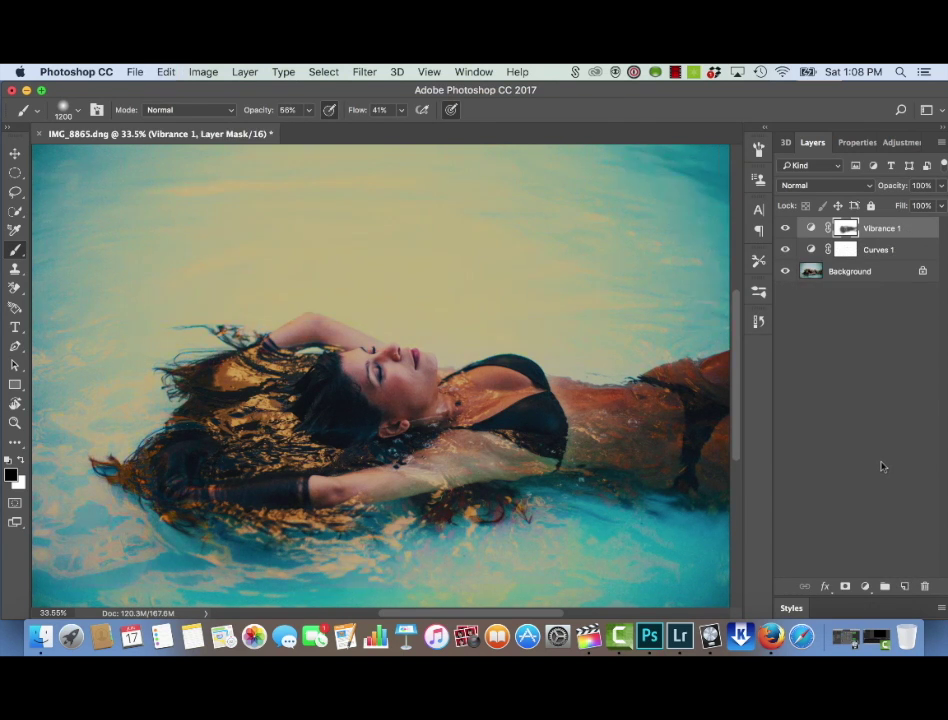
key("super+z")
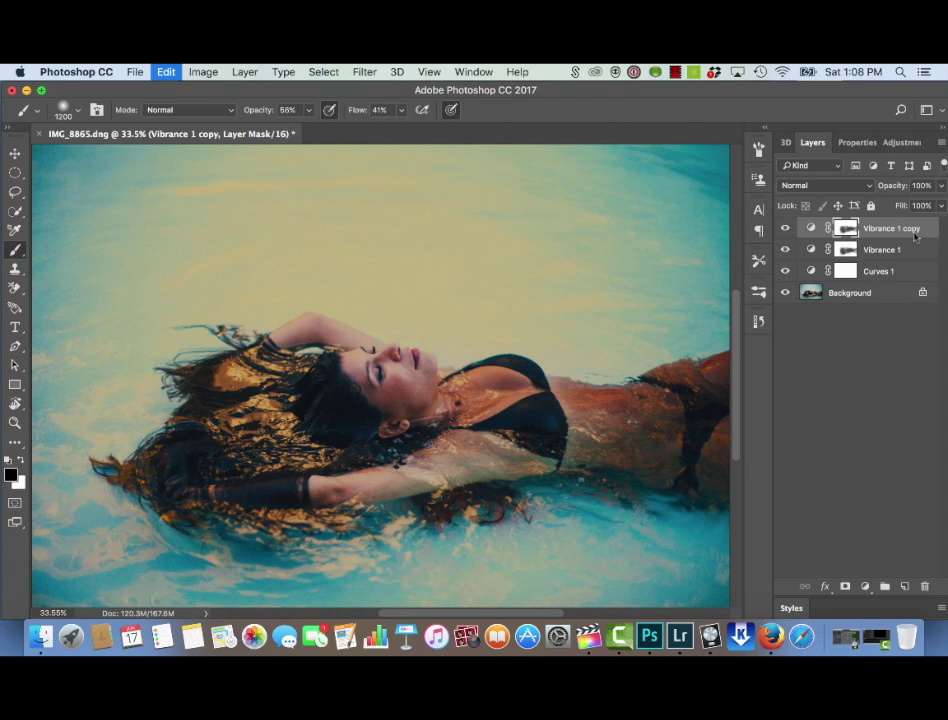
key("super+z")
Set the Vibrance 1 copy layer's Fill to 53% and Opacity to 52%, comparing with the layer hidden.
left_click_drag(940, 205, 905, 224)
left_click(929, 189)
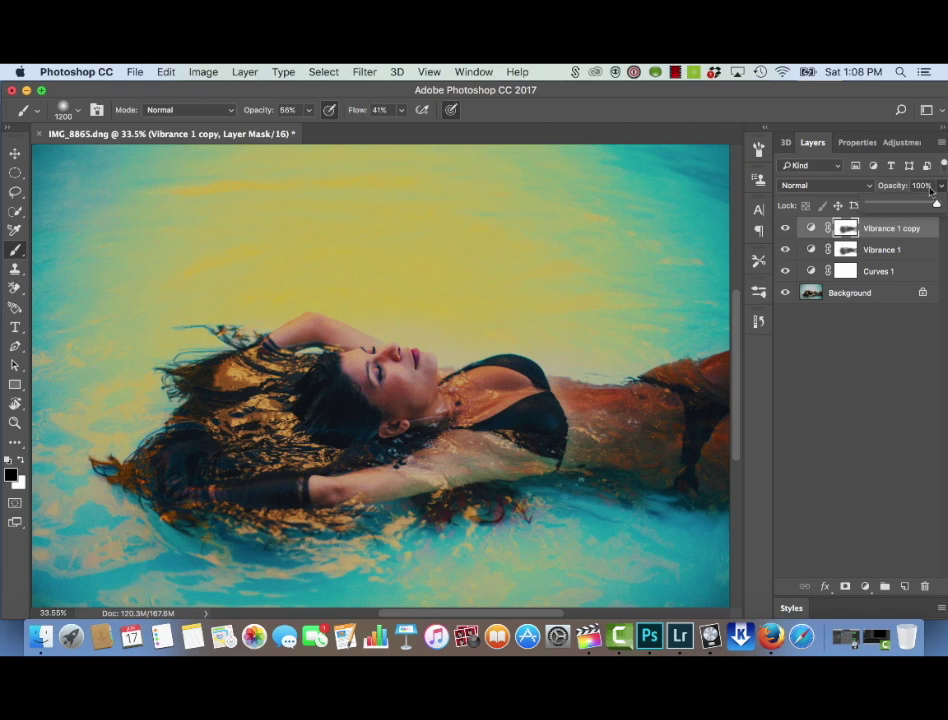
left_click(940, 189)
left_click_drag(940, 188, 905, 205)
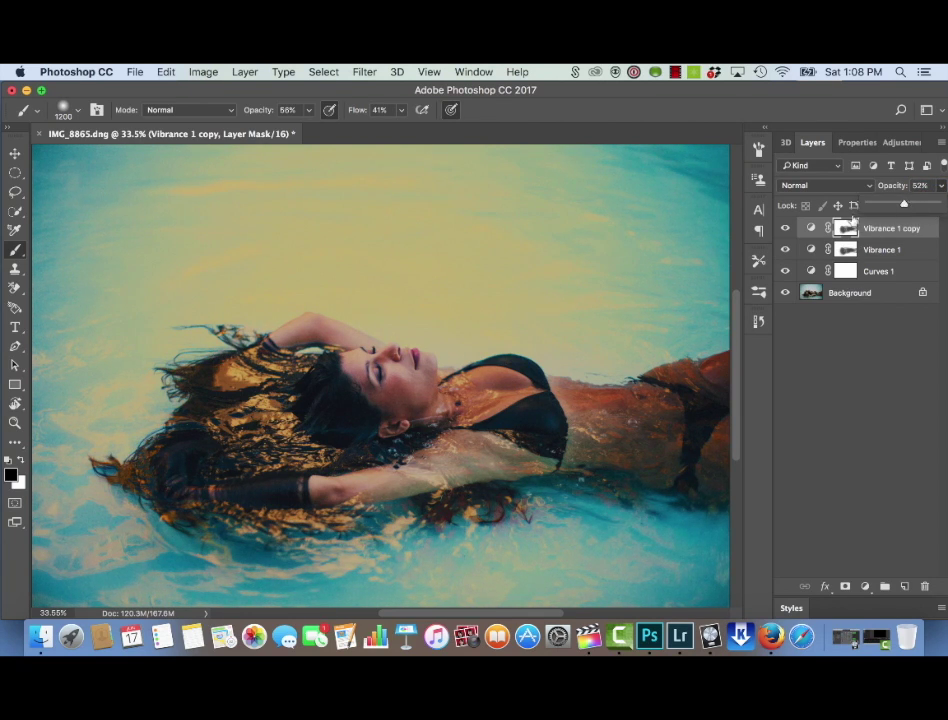
left_click(783, 229)
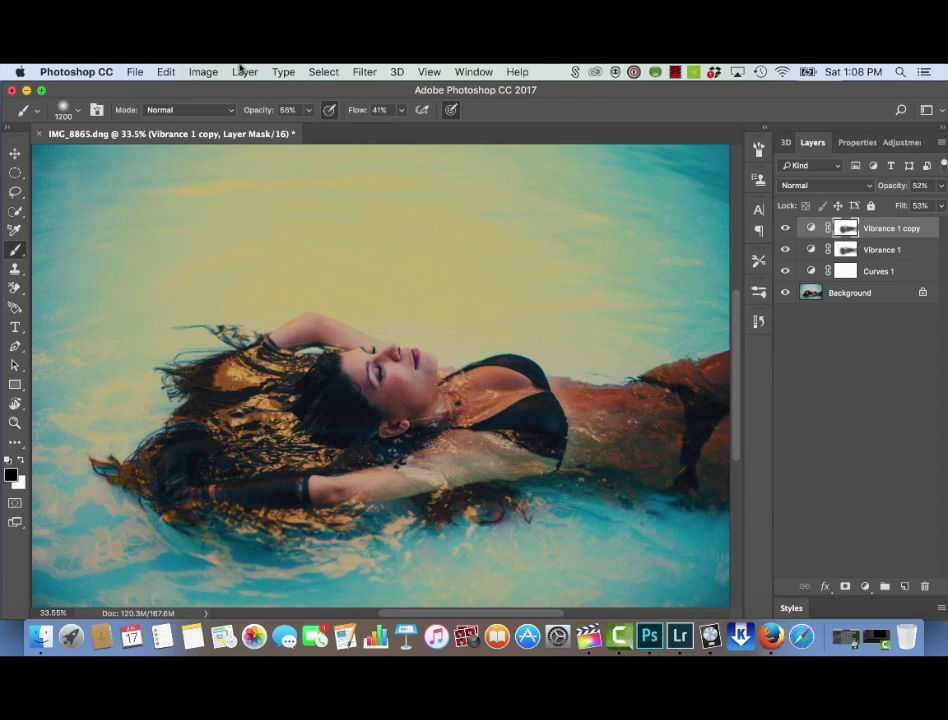
left_click(201, 71)
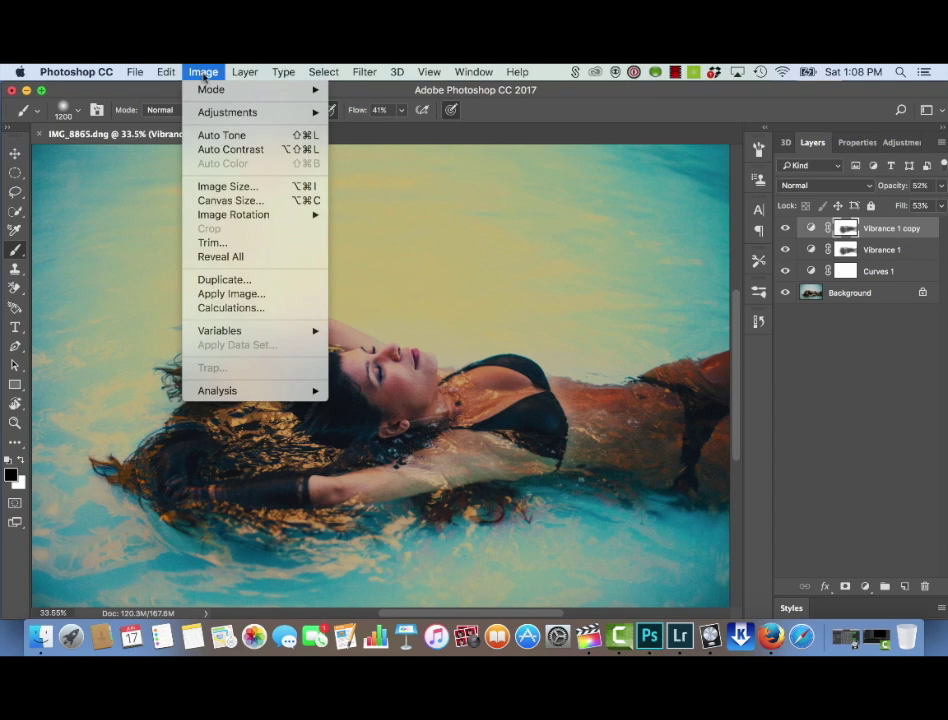
left_click(241, 201)
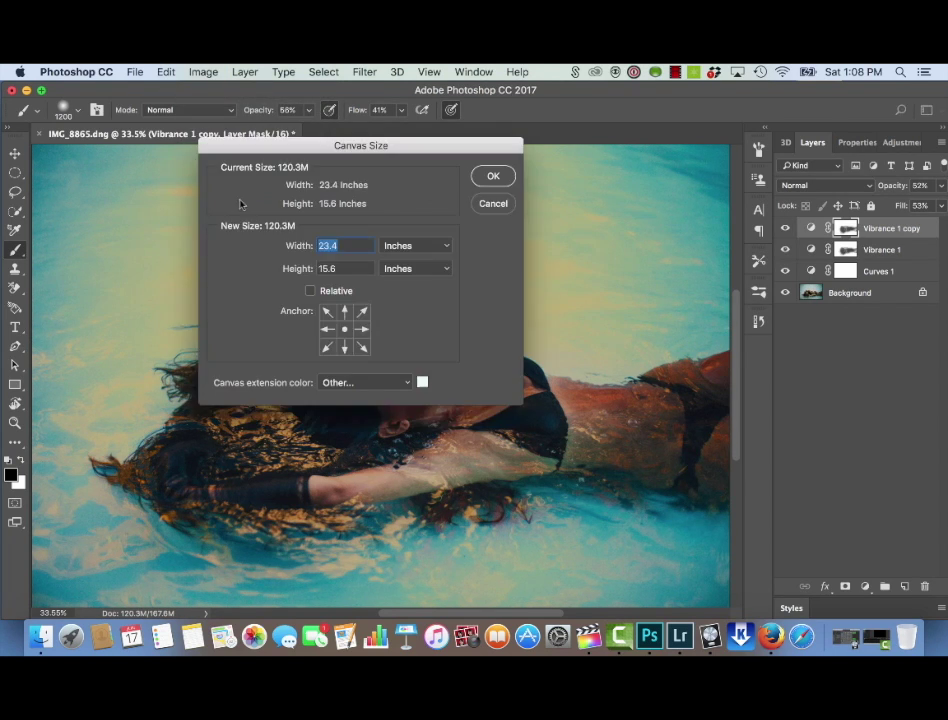
left_click(344, 347)
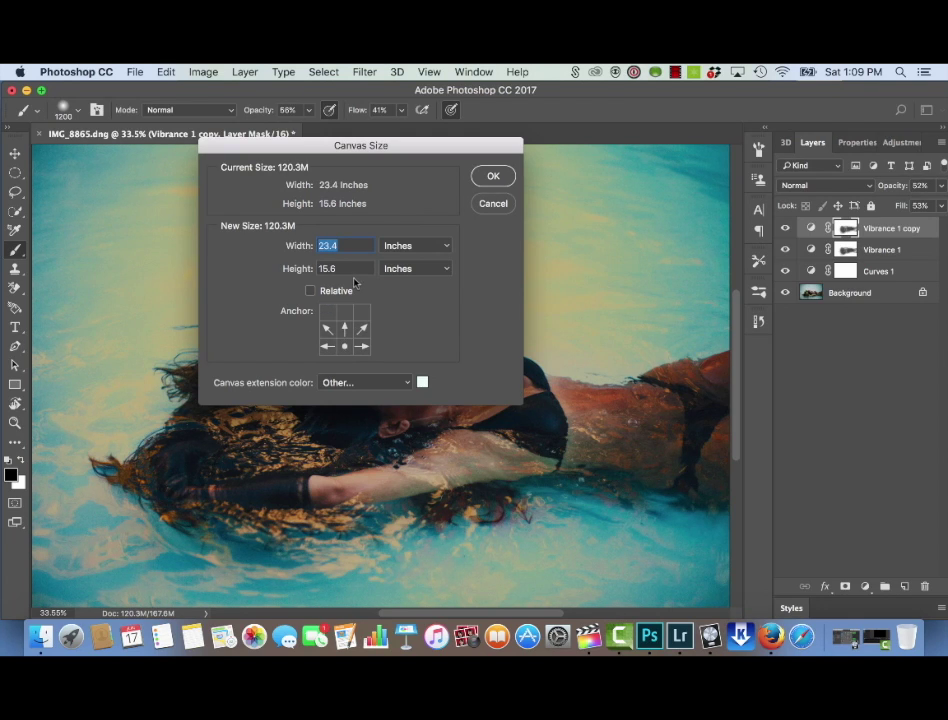
key("Tab")
type("23.4")
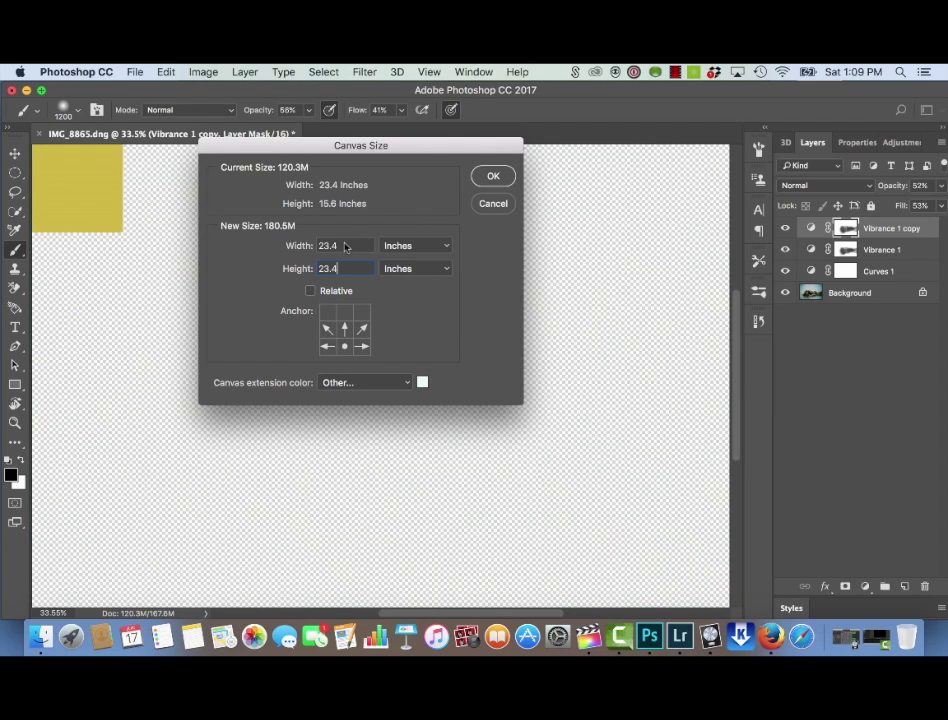
key("Return")
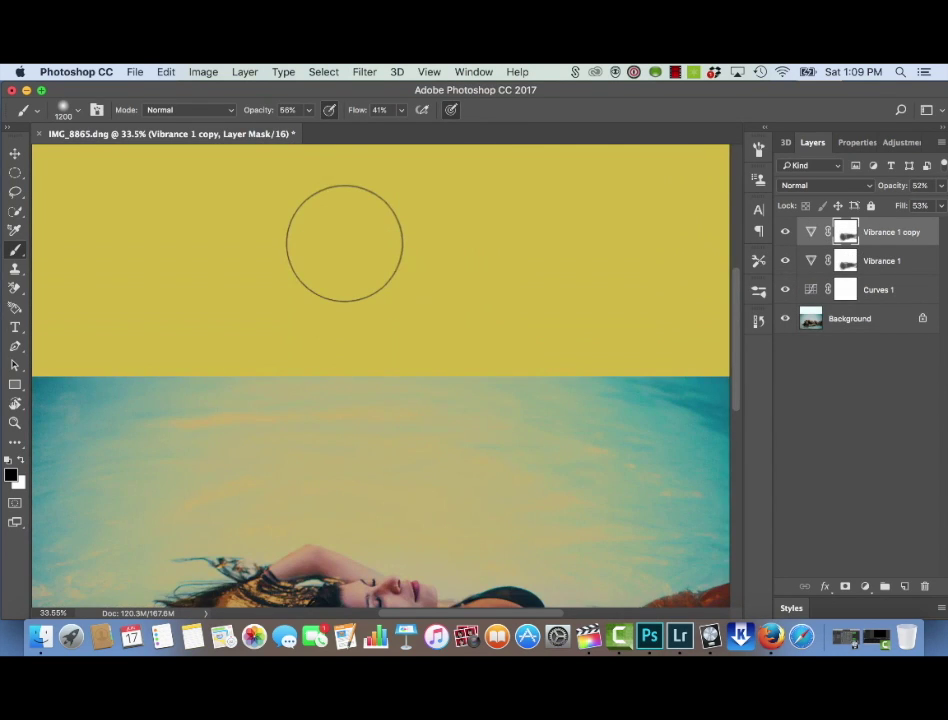
key("super+0")
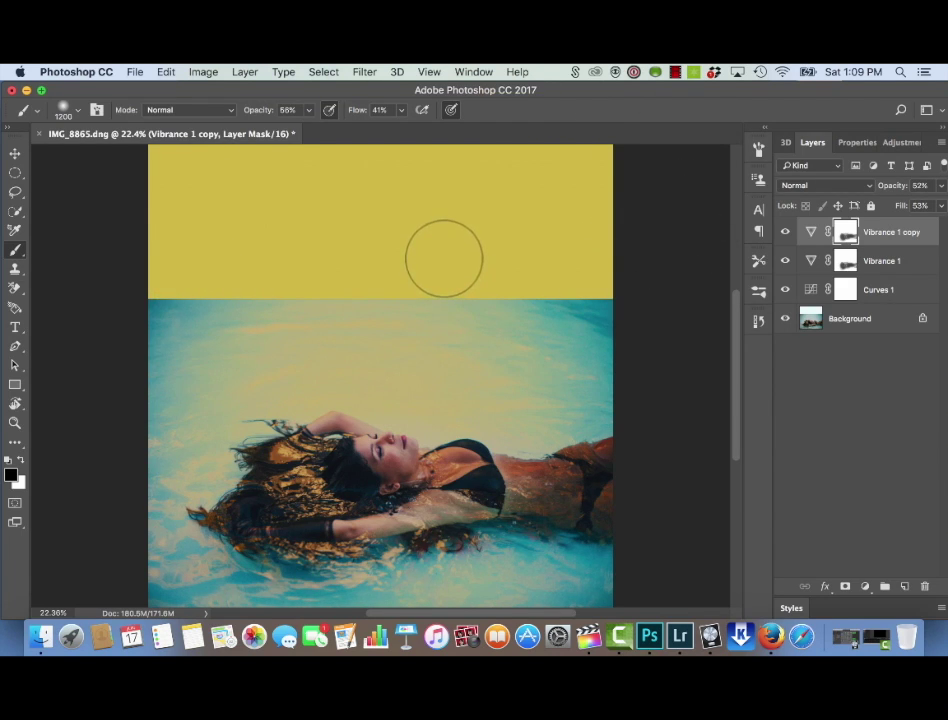
key("super+z")
Extend the canvas upward to a height of 23.4 inches, anchoring the image at the bottom centre.
left_click(203, 72)
left_click(225, 201)
key("Tab")
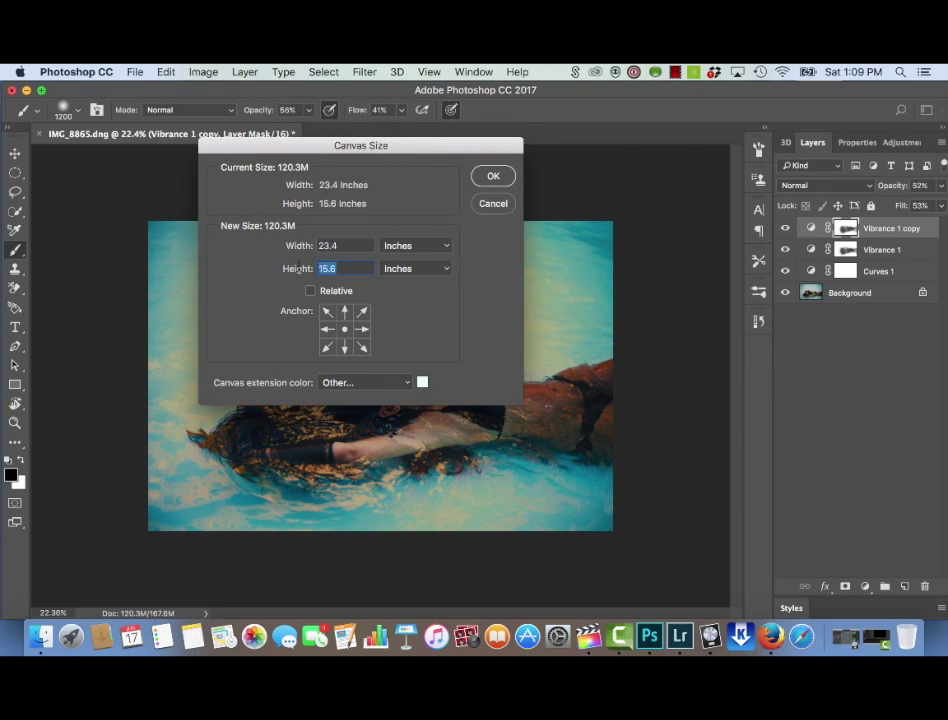
type("23.4")
left_click(344, 352)
left_click(497, 177)
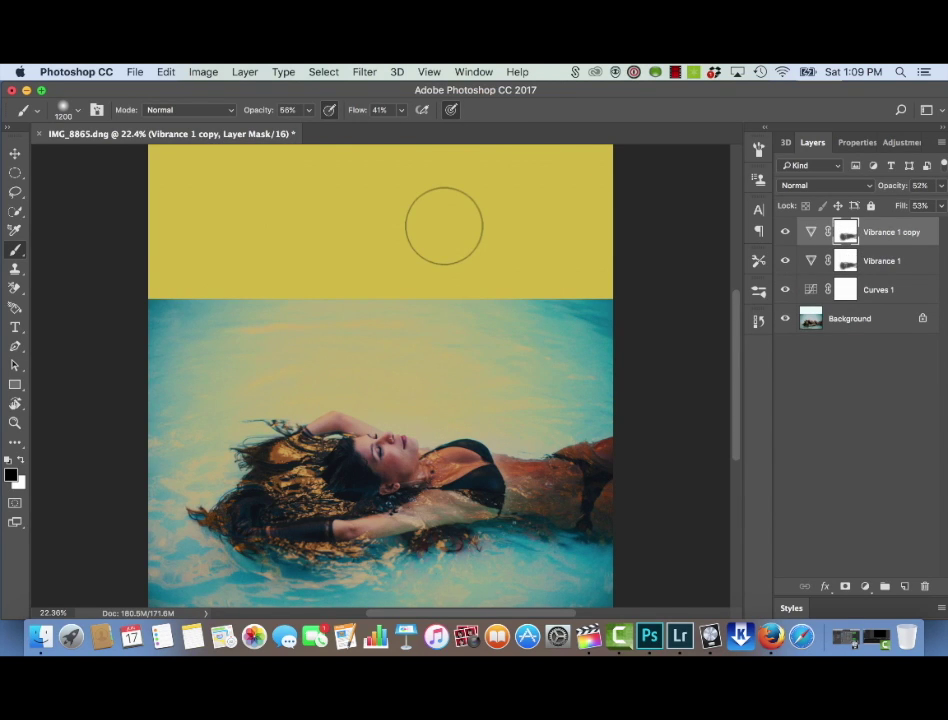
Merge all visible layers into one.
key("v")
left_click(245, 72)
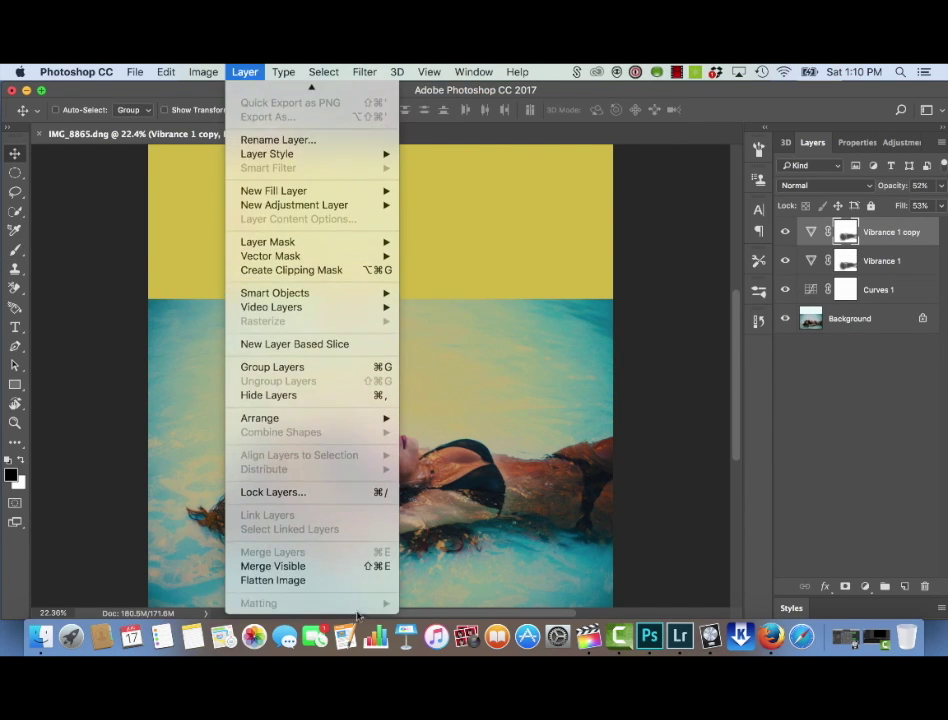
left_click(350, 566)
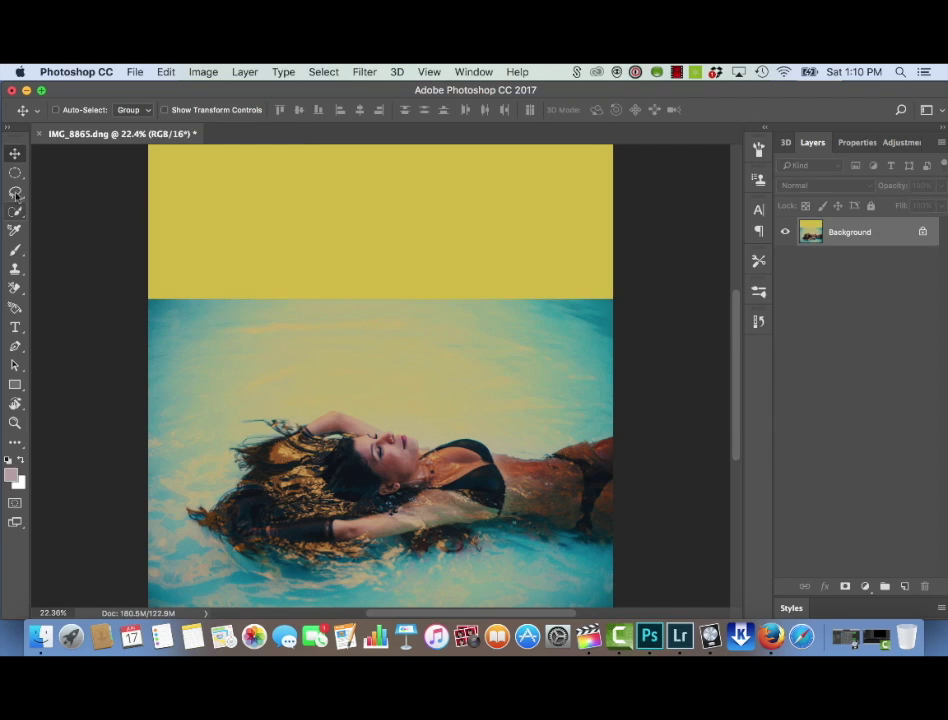
Lasso the water area above the model, from her outline to the photo's upper edge, and paste a copy as a new layer.
key("l")
left_click_drag(15, 191, 70, 191)
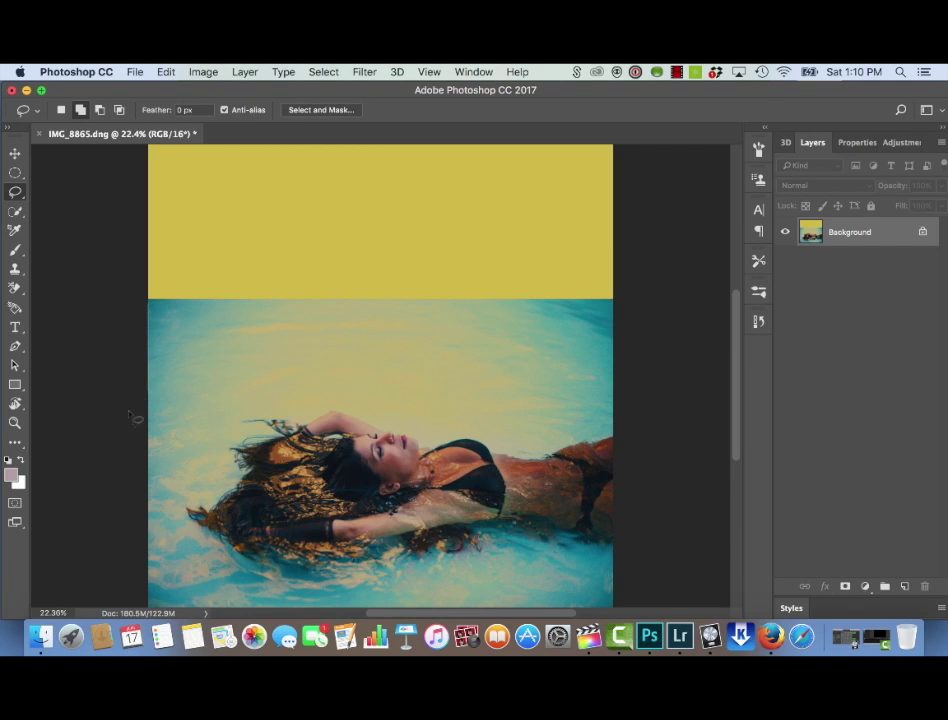
mouse_move(140, 480)
left_mouse_down()
mouse_move(187, 456)
mouse_move(225, 413)
mouse_move(332, 399)
mouse_move(421, 425)
mouse_move(543, 442)
mouse_move(620, 413)
mouse_move(626, 309)
left_mouse_up()
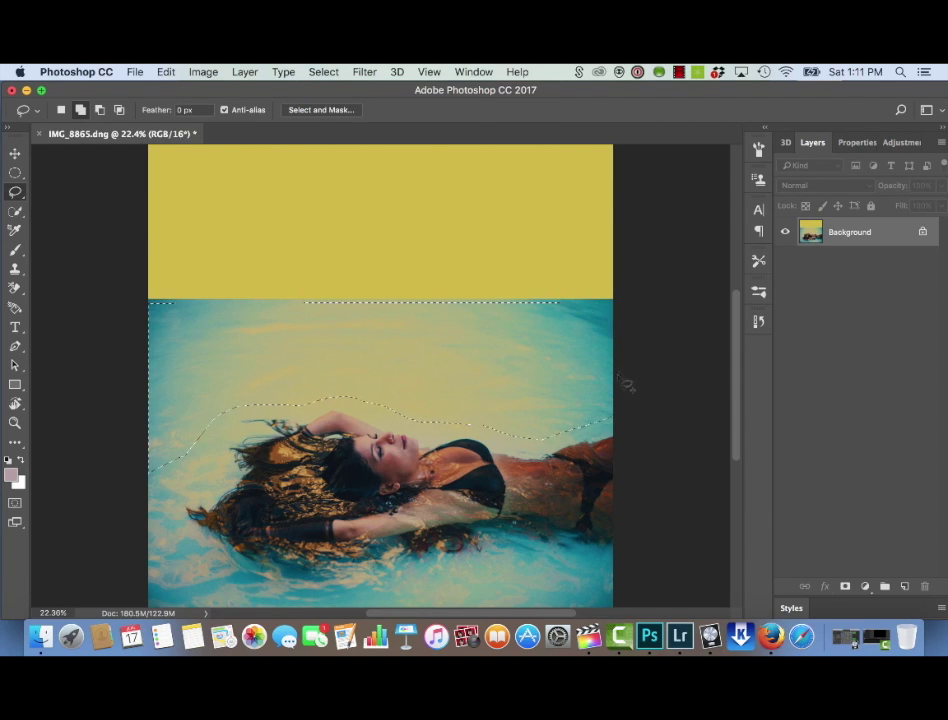
key("super+c")
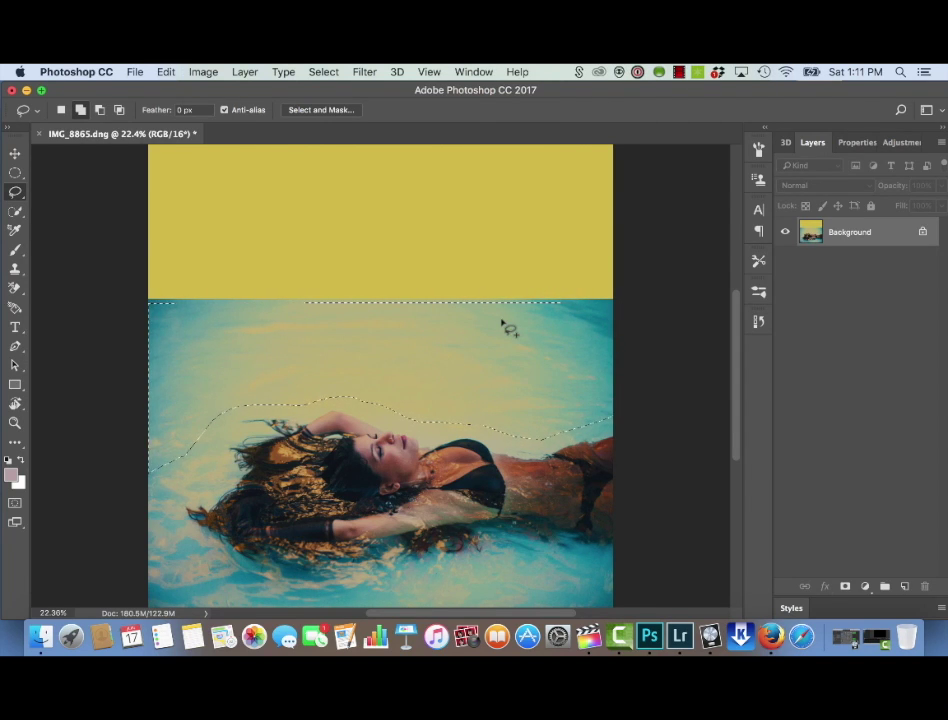
key("super+v")
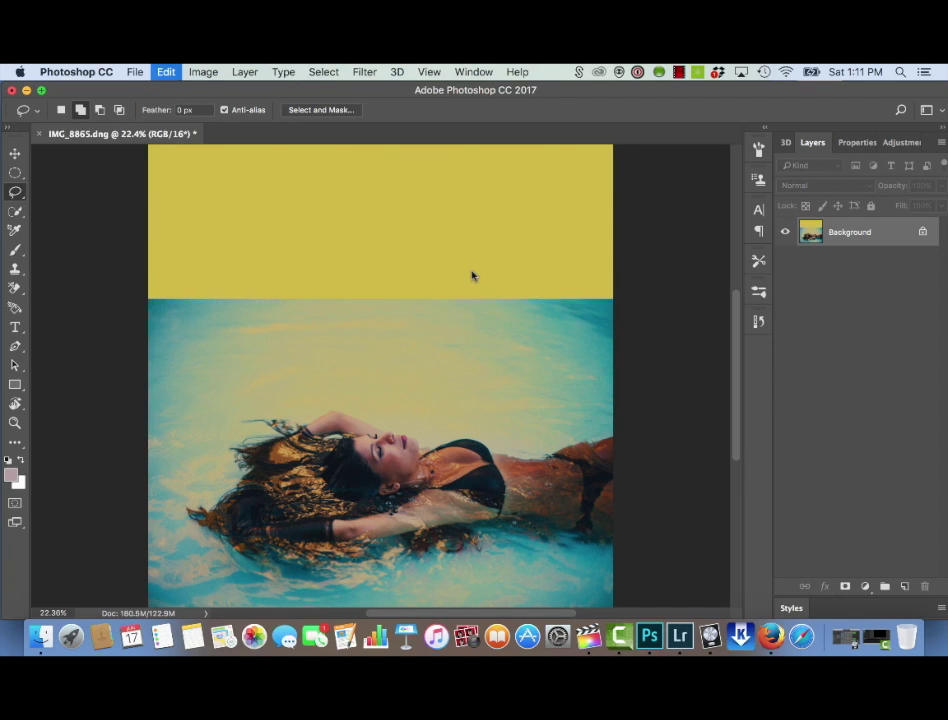
Move the pasted water up over the blank yellow area and stretch it down over the seam to about 171% height.
key("v")
left_click_drag(453, 360, 455, 203)
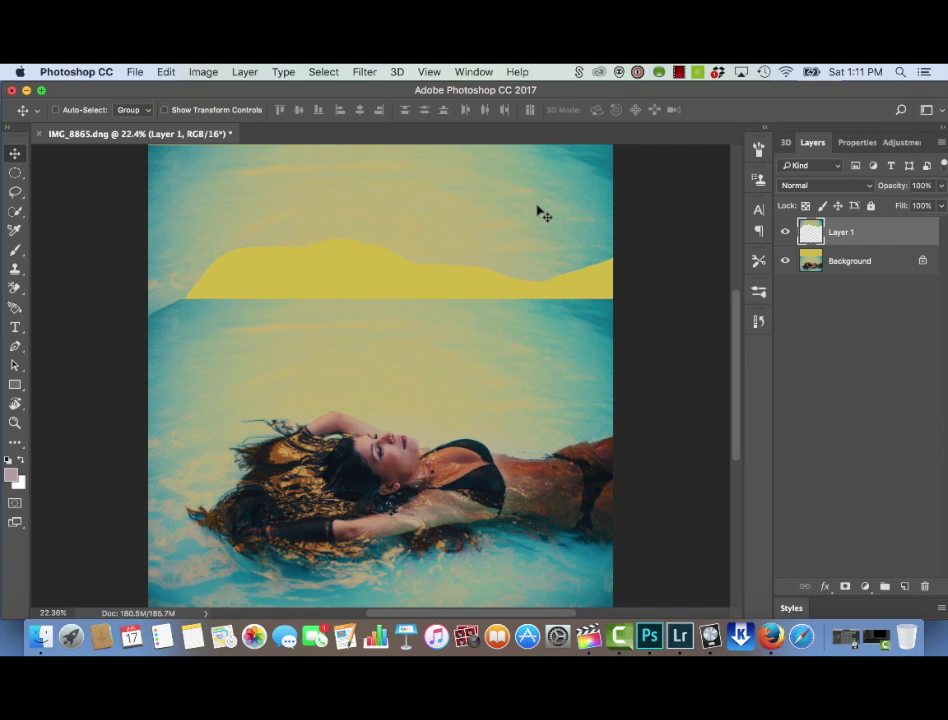
key("super+t")
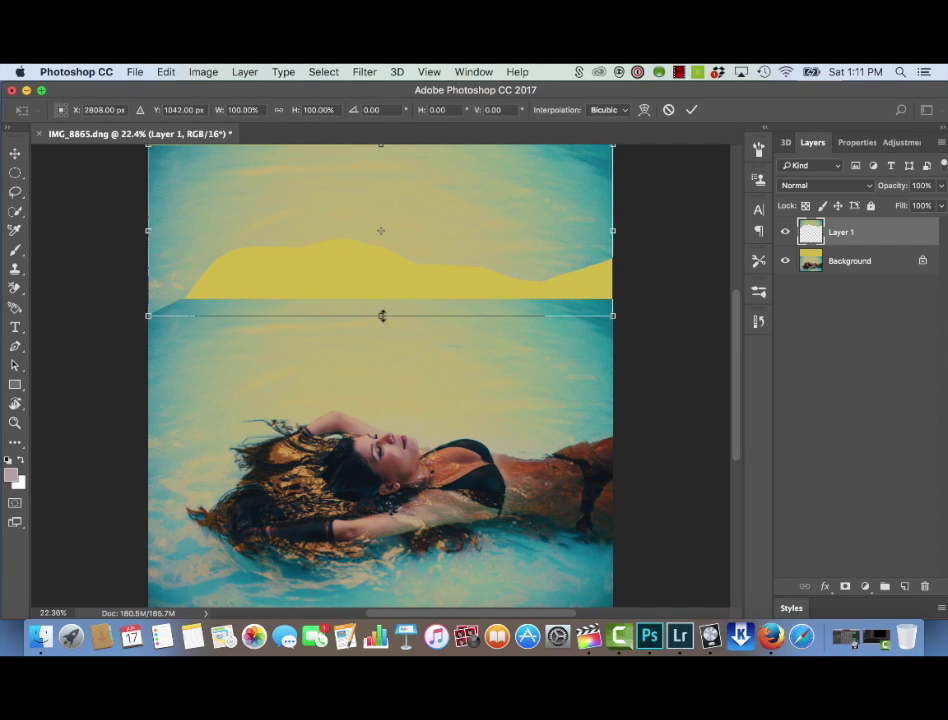
left_click_drag(381, 316, 396, 433)
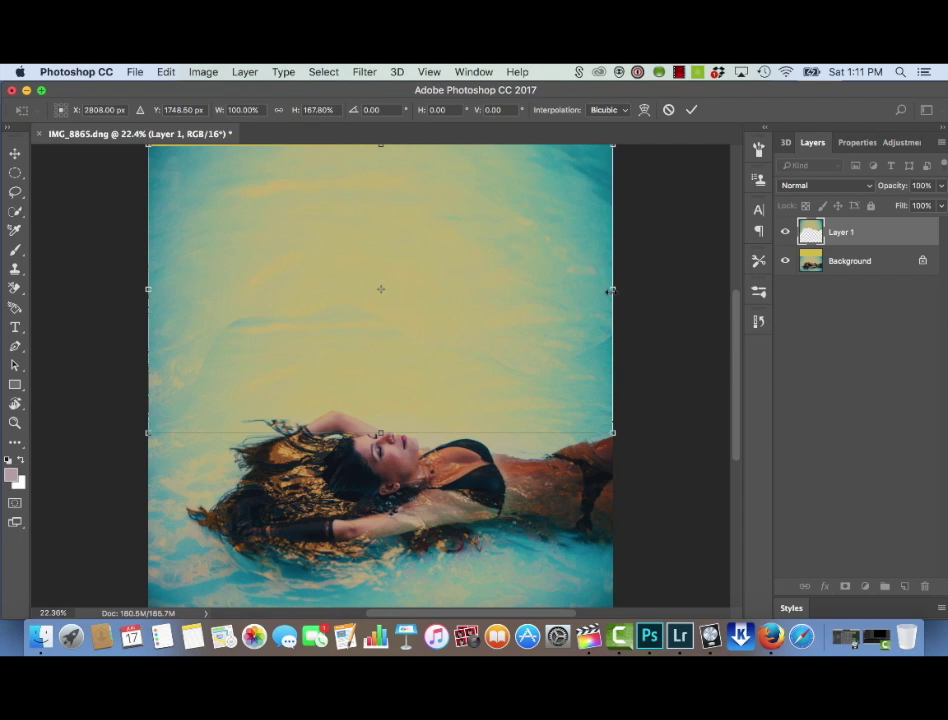
left_click_drag(614, 290, 614, 290)
left_click_drag(381, 145, 381, 147)
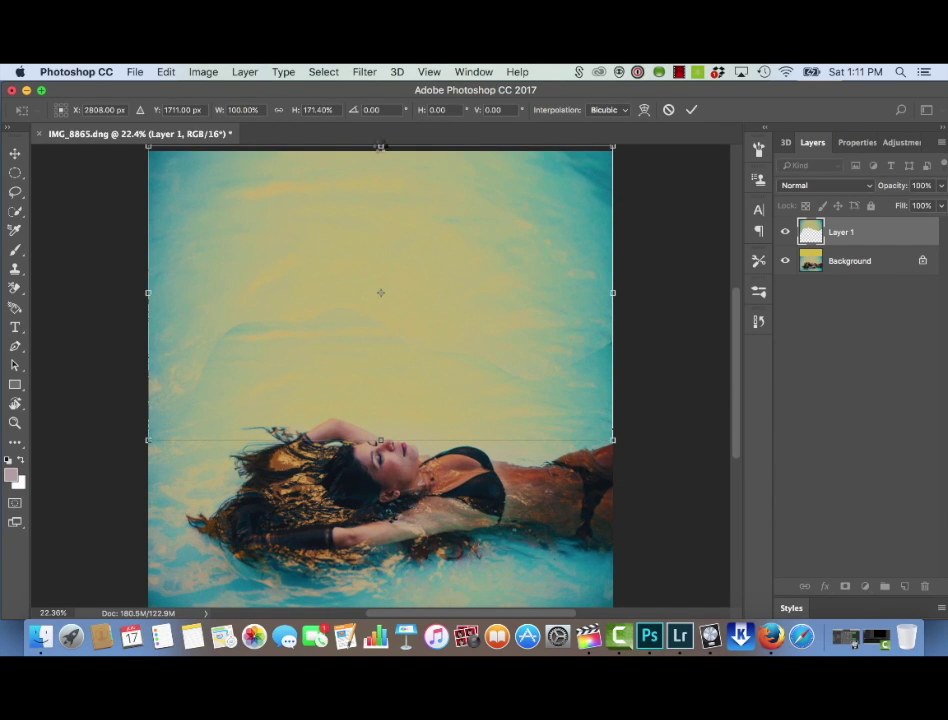
key("Return")
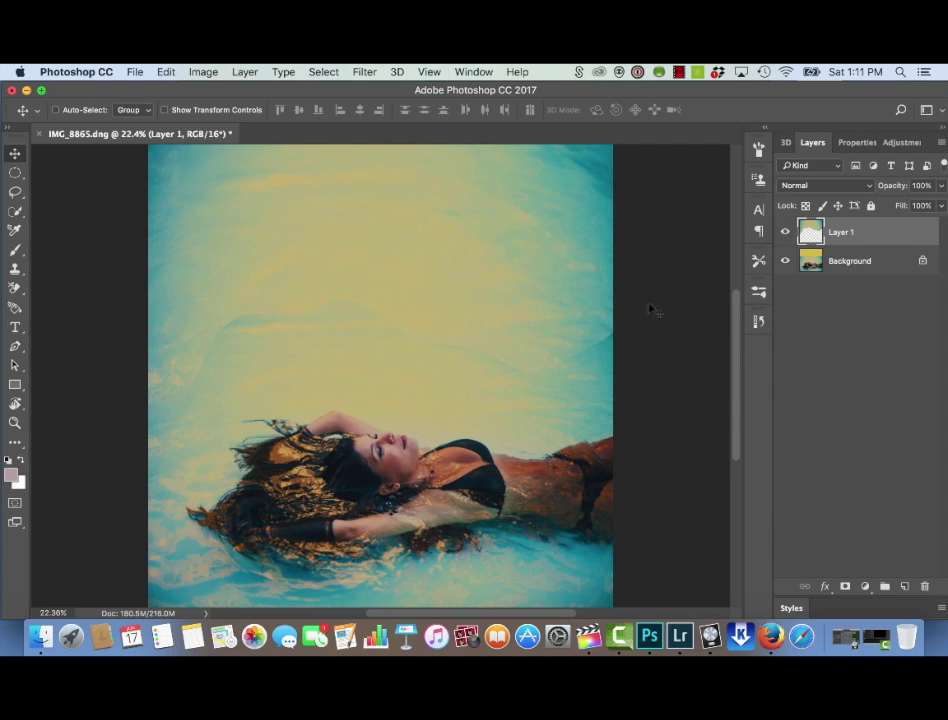
Add a layer mask to Layer 1 and set the brush to 600 px with 100% Opacity and 100% Flow.
left_click(845, 587)
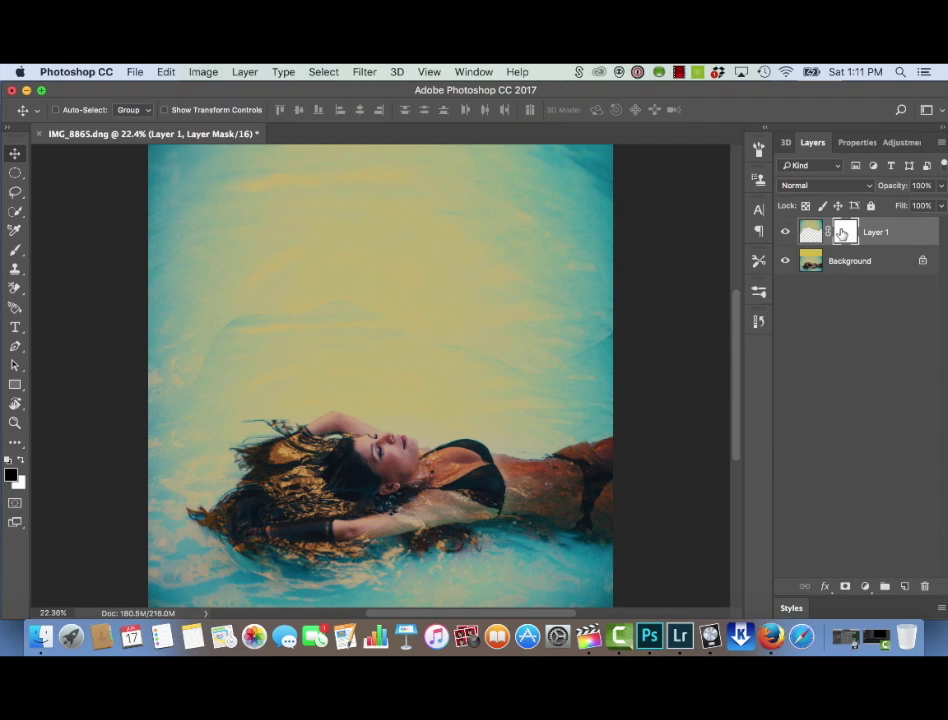
left_click(16, 248)
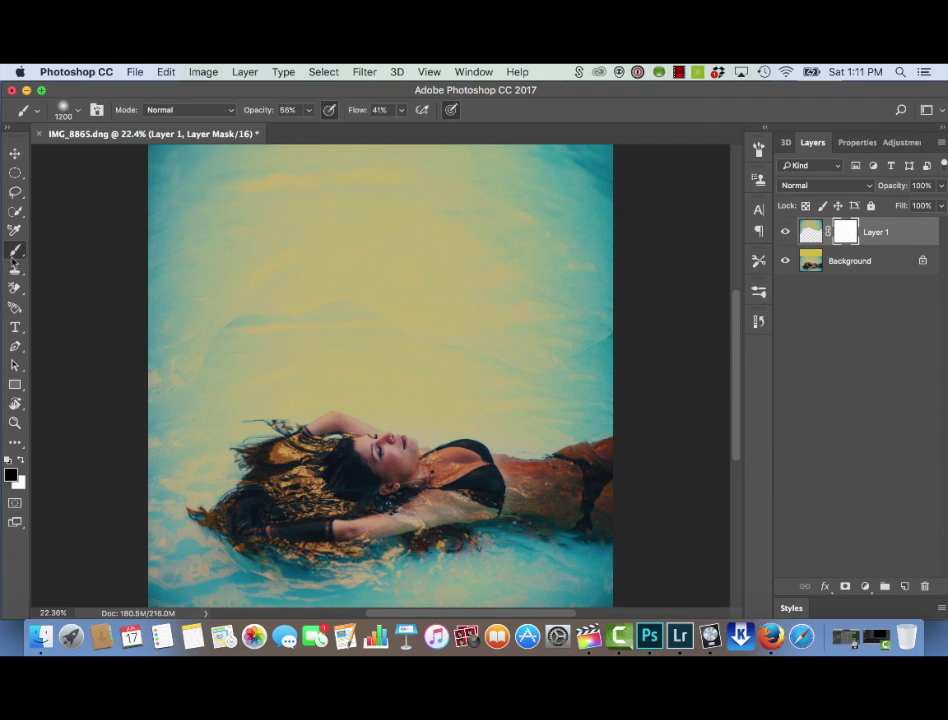
key("bracketleft")
key("bracketleft")
key("bracketleft")
key("bracketleft")
mouse_move(205, 372)
left_mouse_down()
mouse_move(163, 417)
mouse_move(197, 385)
left_mouse_up()
left_click(309, 110)
left_click_drag(306, 127, 340, 127)
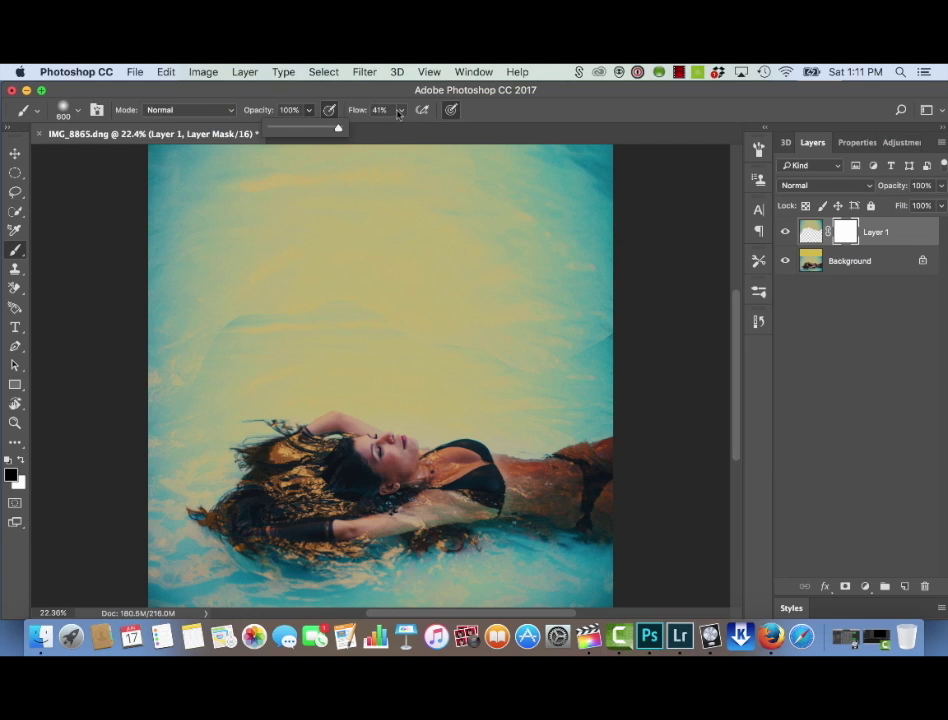
left_click(400, 111)
left_click_drag(427, 128, 445, 128)
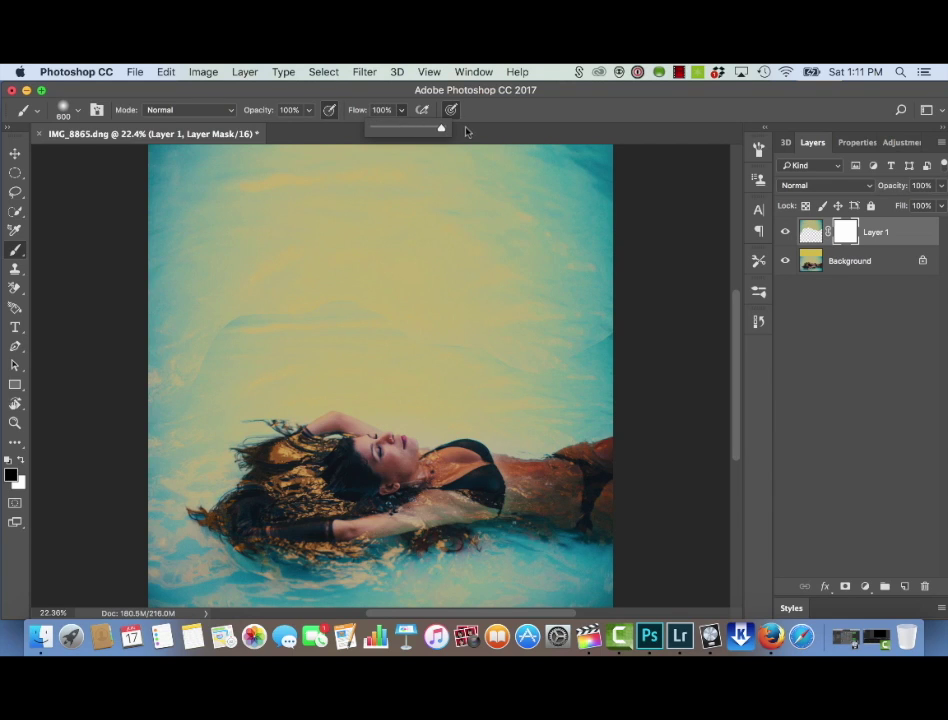
Paint black on the Layer 1 mask along the curved seam to blend the stretched water into the original.
left_click(214, 357)
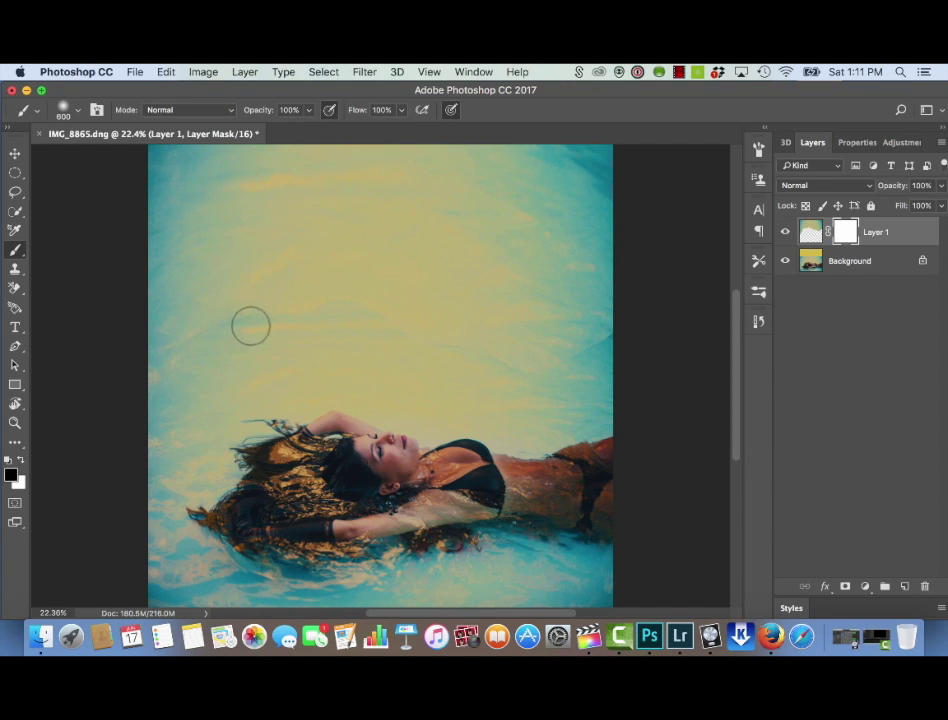
left_click_drag(307, 315, 328, 311)
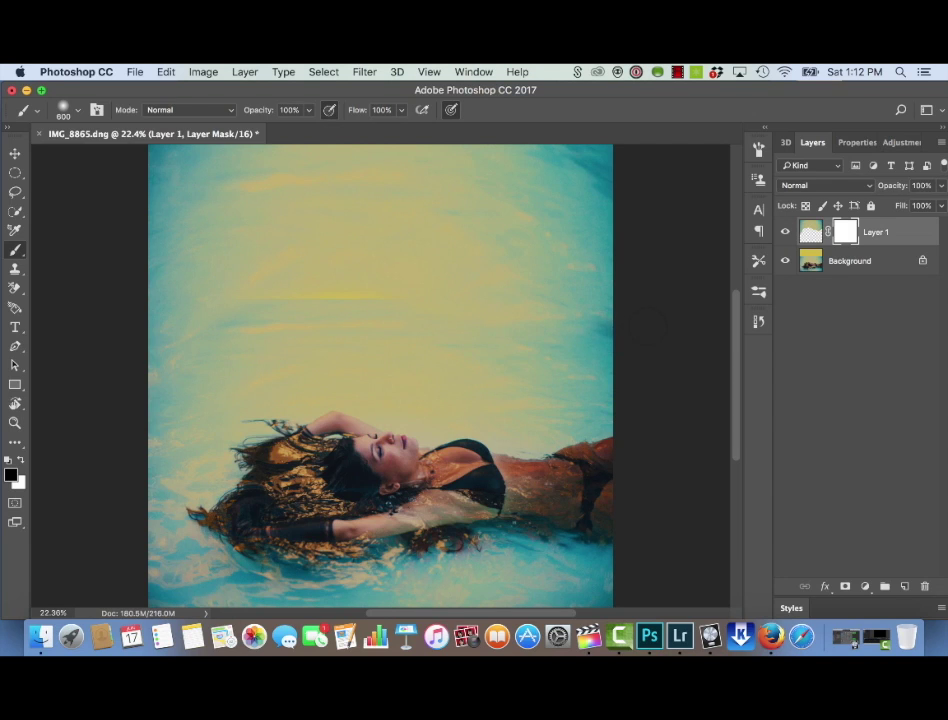
left_click_drag(652, 332, 353, 328)
Paint white on the Layer 1 mask with a 300 px brush to cover the exposed yellow streak.
key("x")
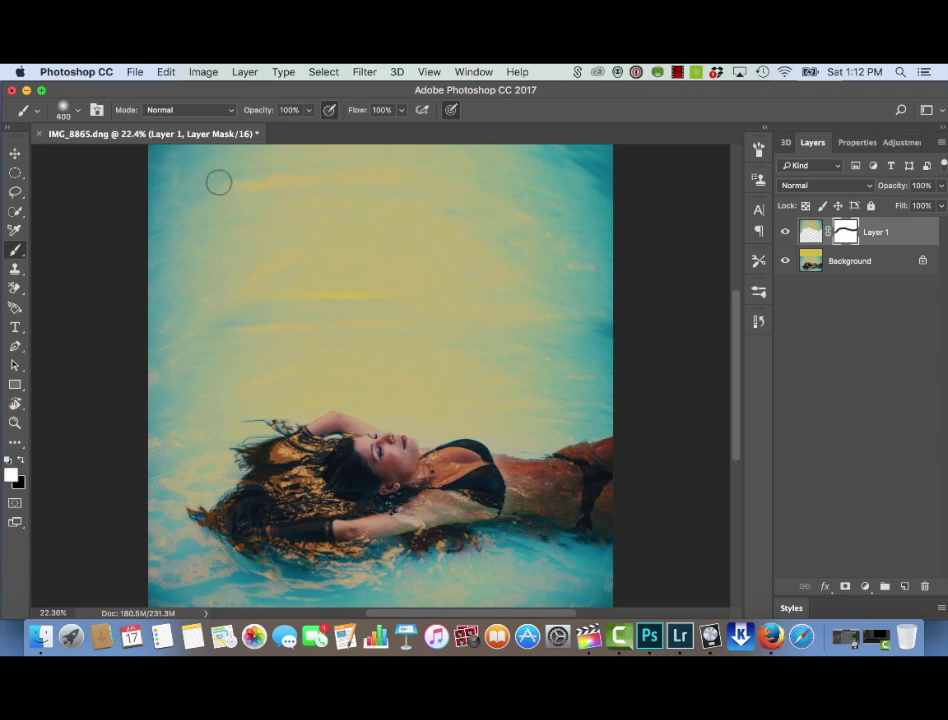
key("bracketleft")
key("bracketleft")
key("bracketleft")
mouse_move(305, 288)
left_mouse_down()
mouse_move(338, 290)
mouse_move(270, 295)
mouse_move(414, 291)
mouse_move(319, 303)
mouse_move(528, 280)
left_mouse_up()
Add a new layer and clone water over the blended seam with an 800 px Clone Stamp, comparing with and without the stroke.
left_click(904, 586)
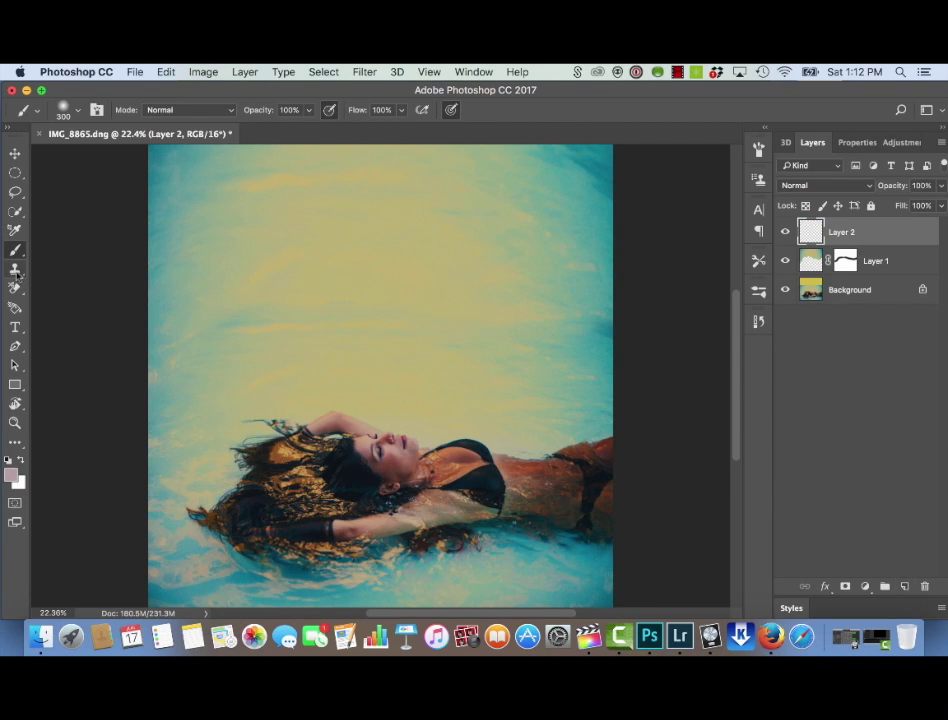
key("s")
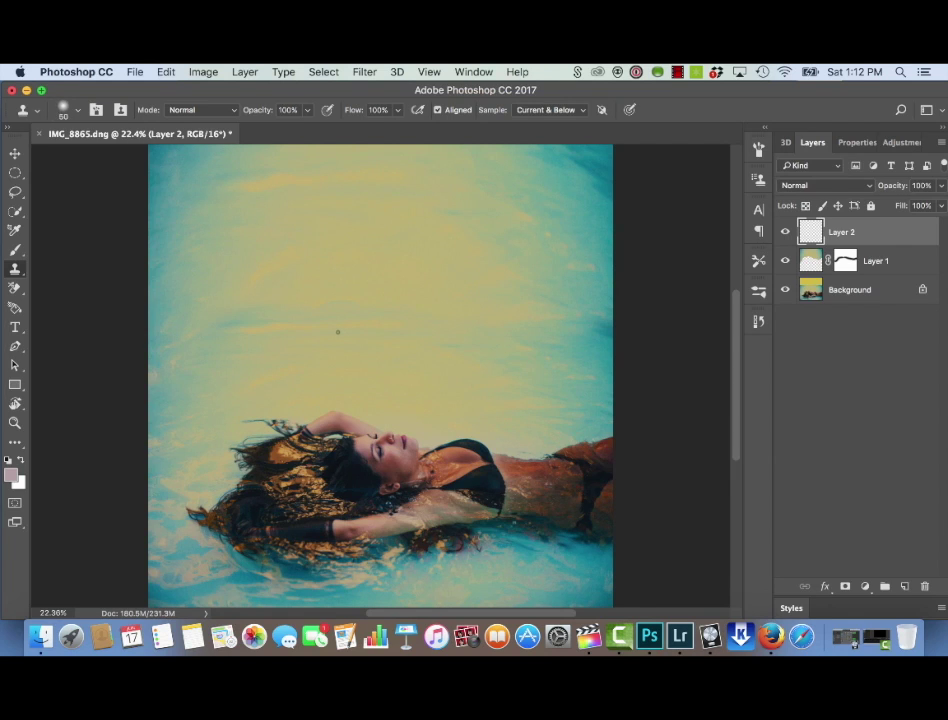
key("bracketright")
key("bracketright")
key("bracketright")
key("bracketright")
key("bracketright")
key("bracketright")
key("bracketright")
key("bracketright")
key("bracketright")
key("bracketright")
mouse_move(312, 284)
left_mouse_down()
mouse_move(358, 302)
mouse_move(390, 272)
left_mouse_up()
key("super+z")
key("super+z")
Compare the extended water background with Layer 1 hidden and shown.
left_click(785, 260)
left_click(785, 260)
left_click(785, 260)
left_click(785, 260)
left_click(784, 260)
left_click(784, 260)
left_click(784, 260)
left_click(784, 260)
left_click(784, 260)
Merge the visible layers and add a Selective Color adjustment layer.
key("super+shift+e")
left_click(890, 142)
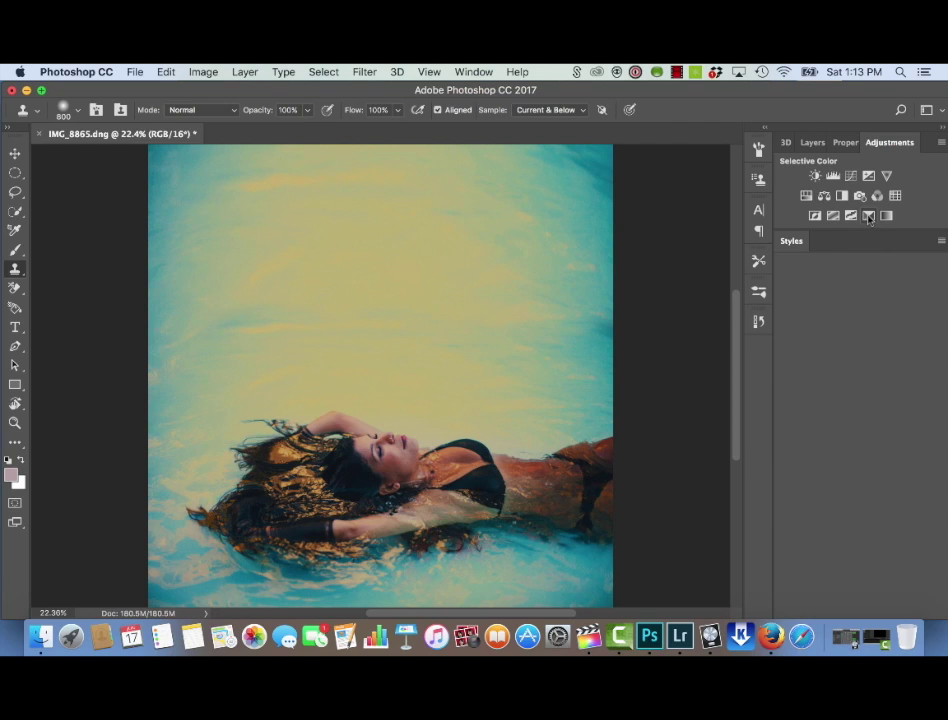
left_click(869, 217)
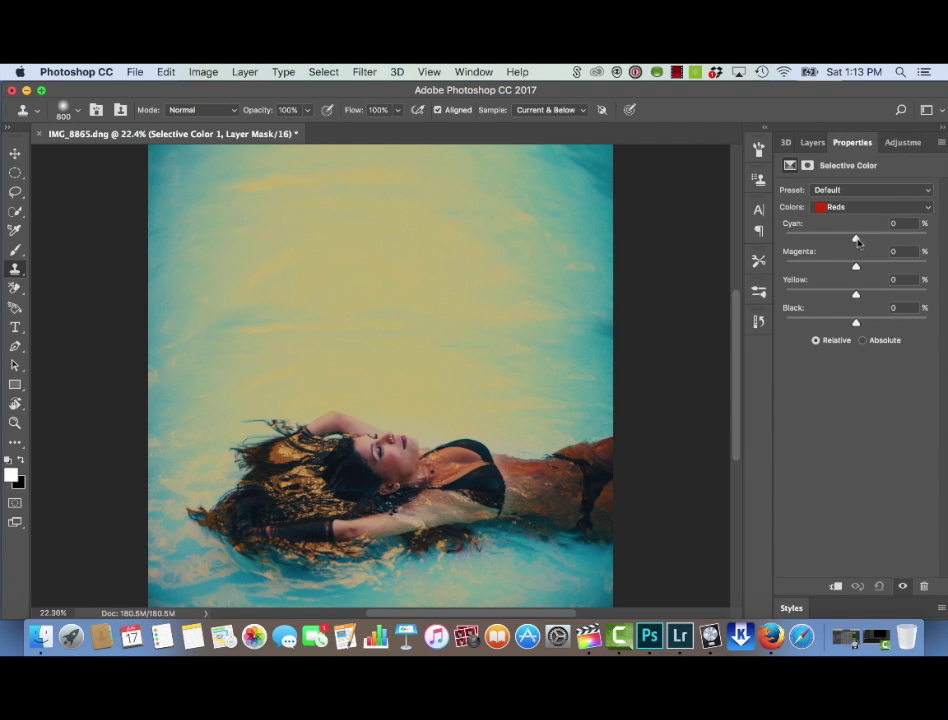
Increase Cyan in the Reds and set Yellow to +14% in the Yellows of the Selective Color adjustment.
left_click_drag(856, 241, 881, 241)
left_click(858, 210)
left_click(854, 216)
mouse_move(855, 294)
left_mouse_down()
mouse_move(884, 297)
mouse_move(868, 297)
left_mouse_up()
left_click_drag(879, 240, 855, 238)
Try Cyan at -41% in the Yellows, comparing the image before and after the change.
left_click(855, 207)
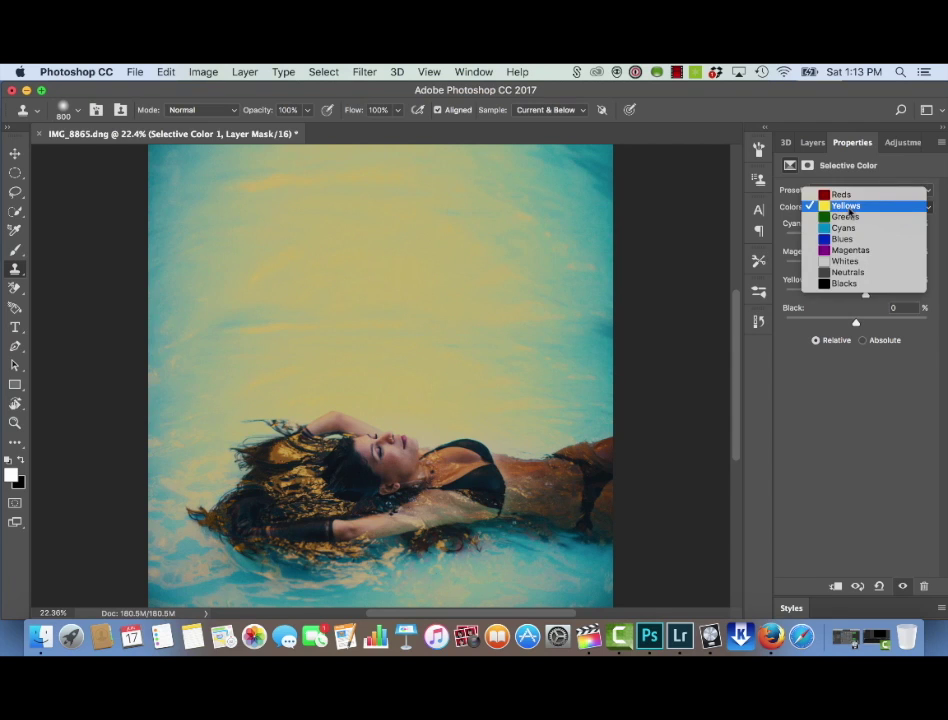
left_click(853, 207)
left_click(827, 240)
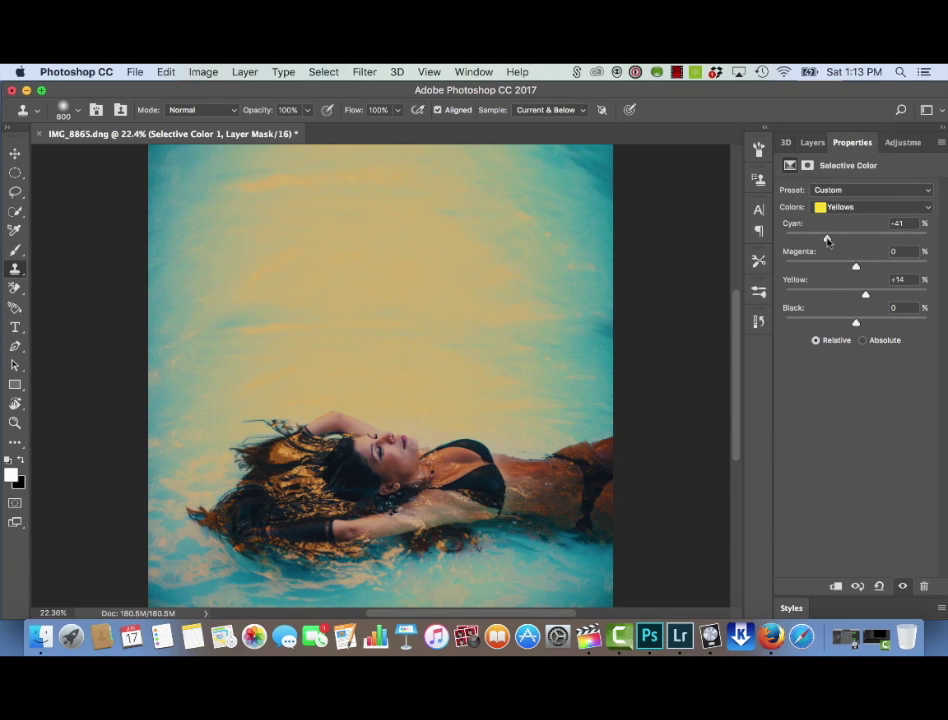
key("super+z")
key("super+z")
key("super+z")
key("super+z")
key("super+z")
key("super+z")
key("super+z")
key("super+z")
Set Cyan to +96% in the Cyans of the Selective Color adjustment, also trying Yellow at +38%.
left_click(844, 208)
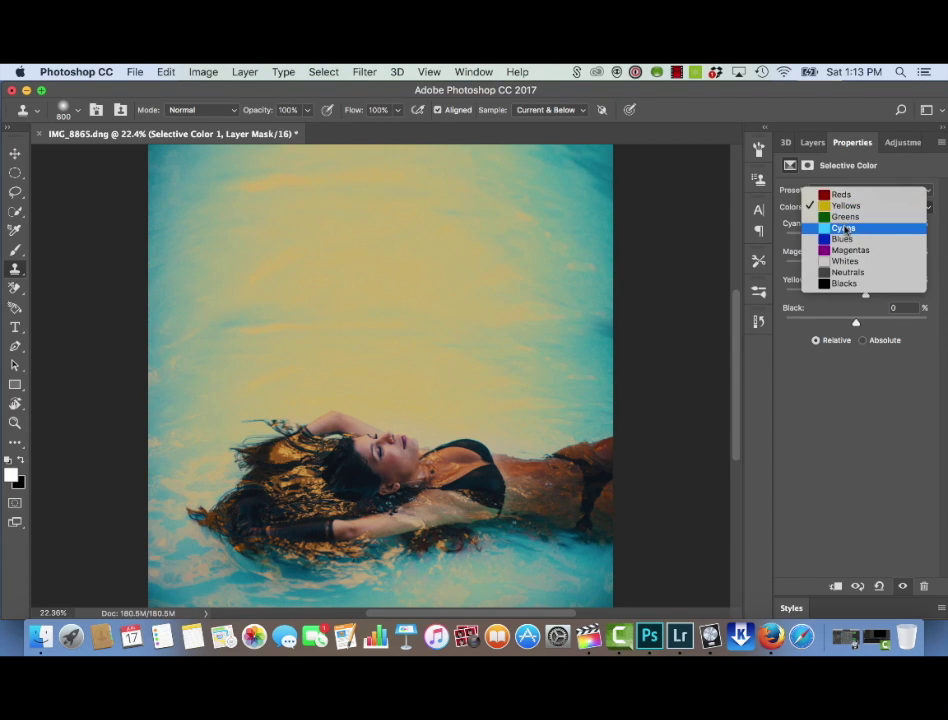
left_click(845, 229)
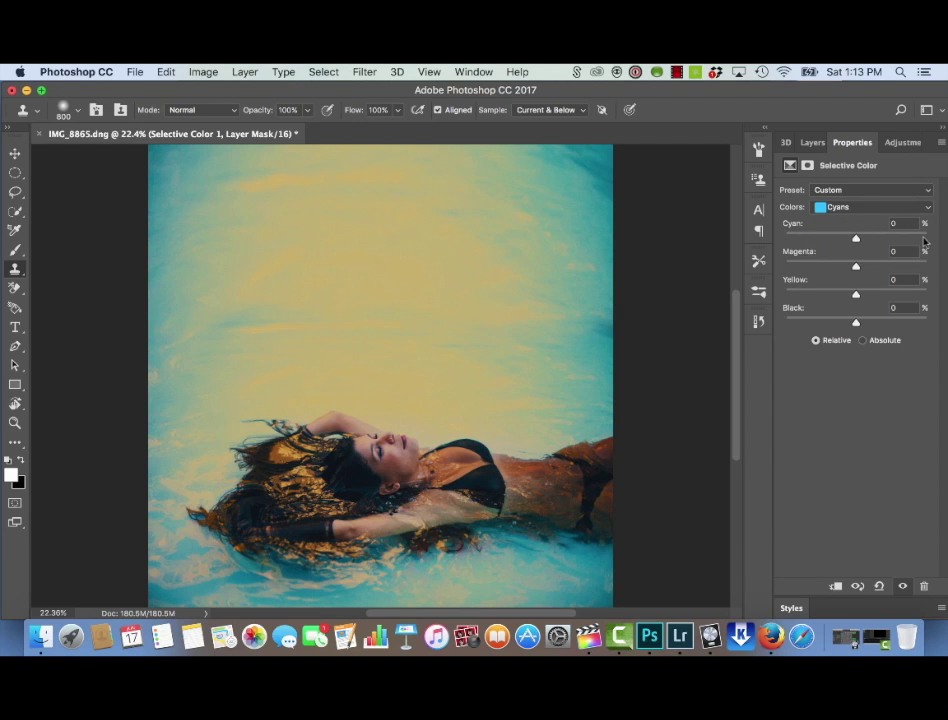
left_click(923, 239)
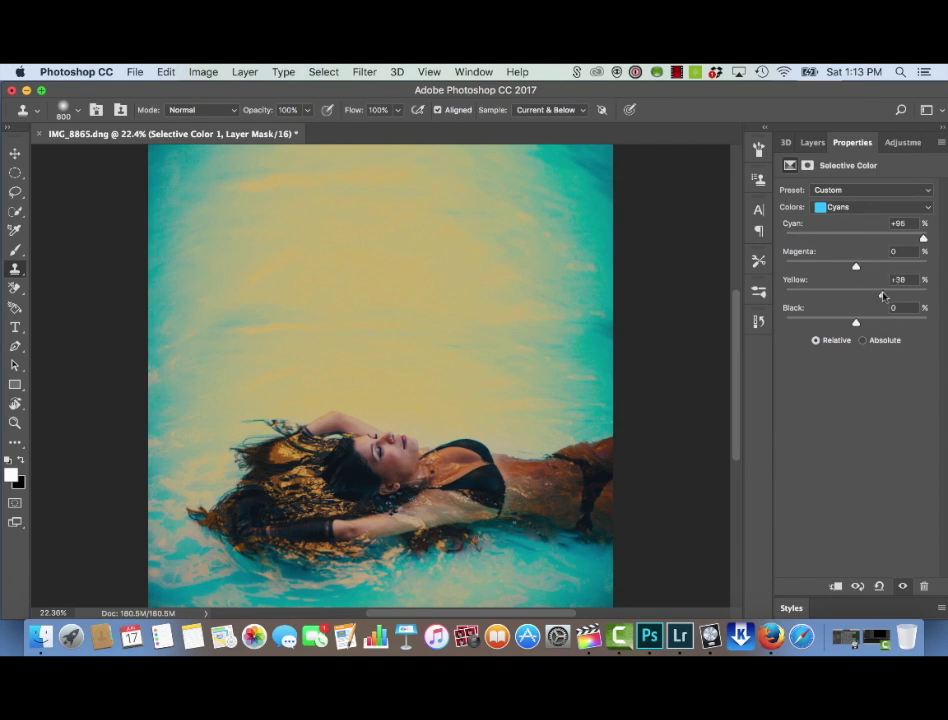
key("super+z")
Try a slight Cyan change in the Blues and undo it.
left_click(870, 207)
left_click(846, 216)
left_click_drag(860, 234, 859, 240)
key("super+z")
Set Black to -3% in the Blacks of the Selective Color adjustment.
left_click(899, 206)
left_click(910, 216)
left_click_drag(856, 323, 854, 326)
Compare the image repeatedly with its previous state before the Selective Color changes.
left_click(857, 588)
left_click(857, 590)
left_click(857, 590)
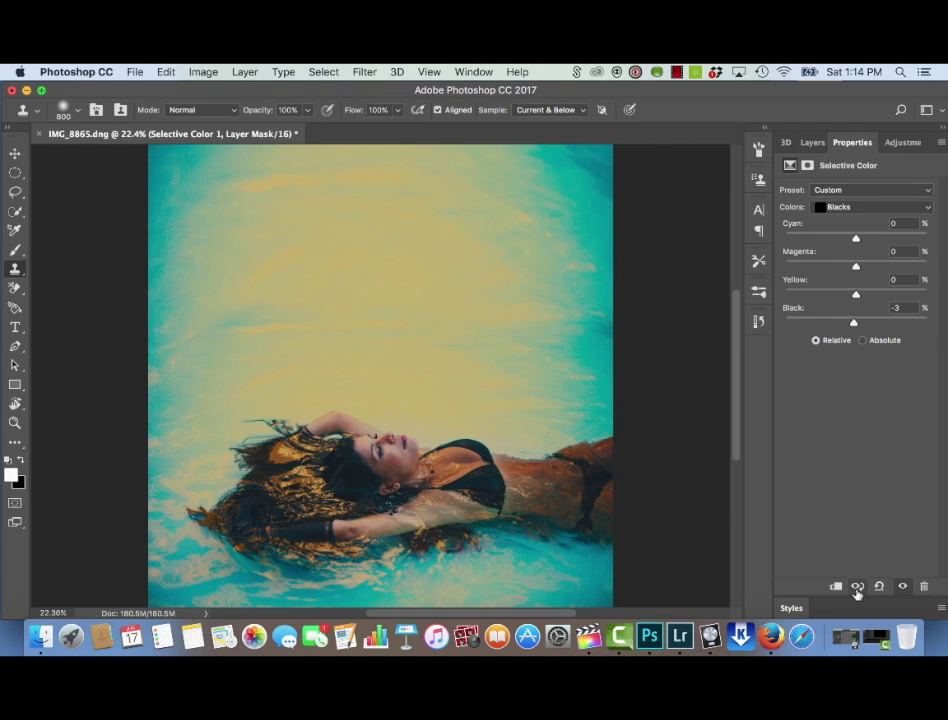
left_click(857, 590)
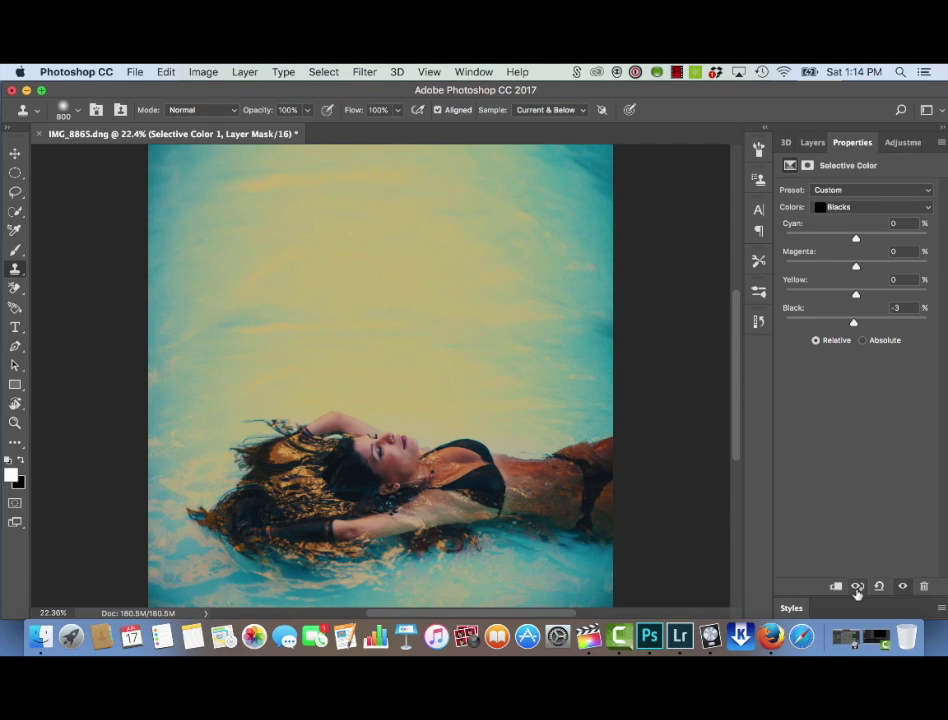
left_click(857, 590)
left_click(857, 590)
left_click(857, 590)
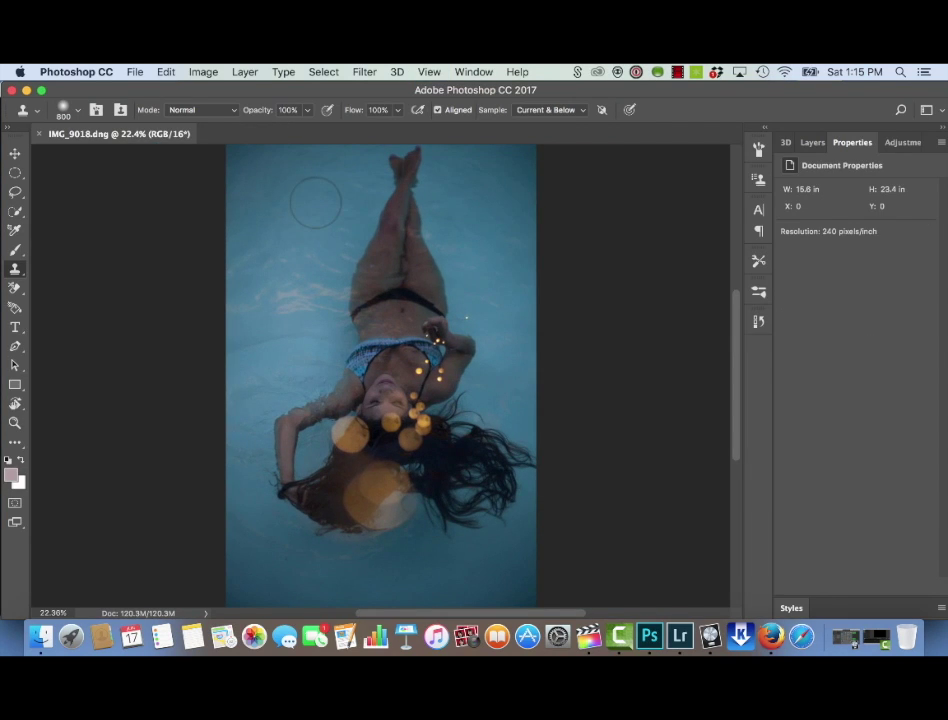
left_click(812, 142)
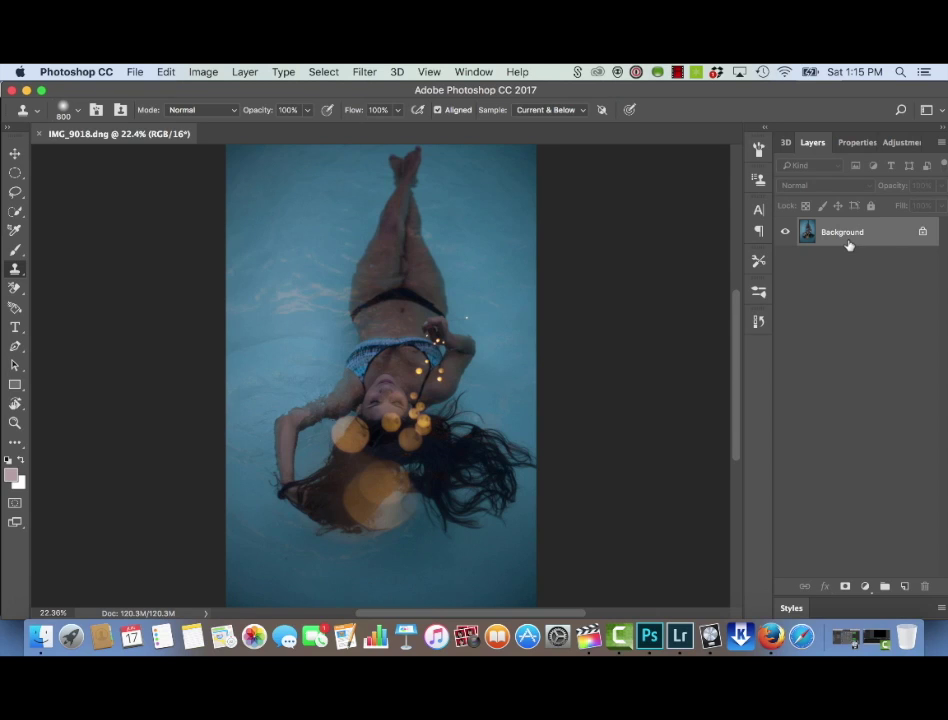
left_click_drag(848, 245, 906, 586)
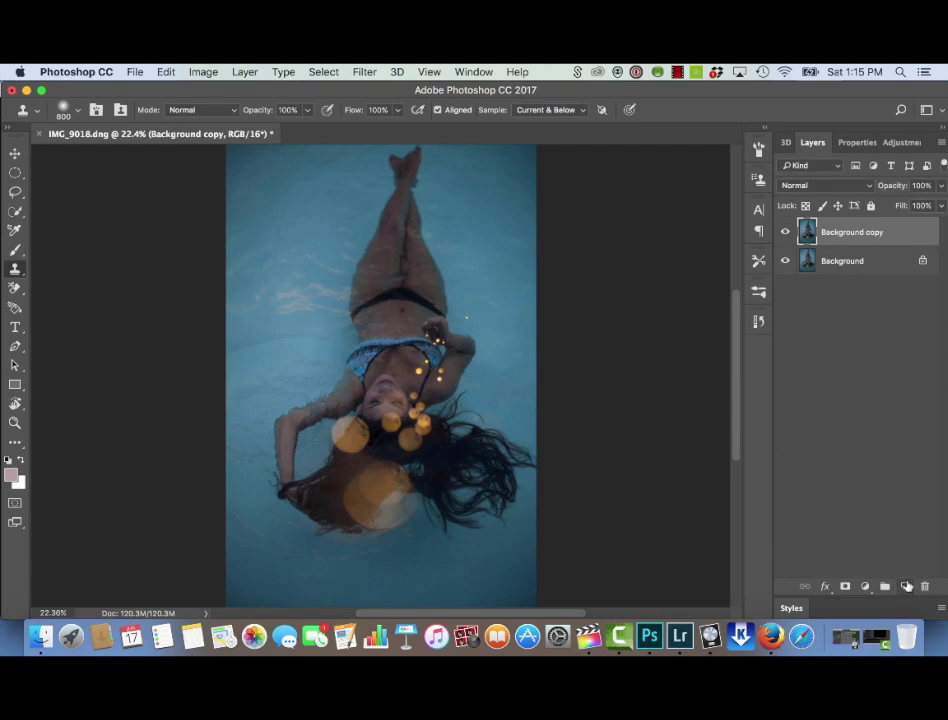
key("super+z")
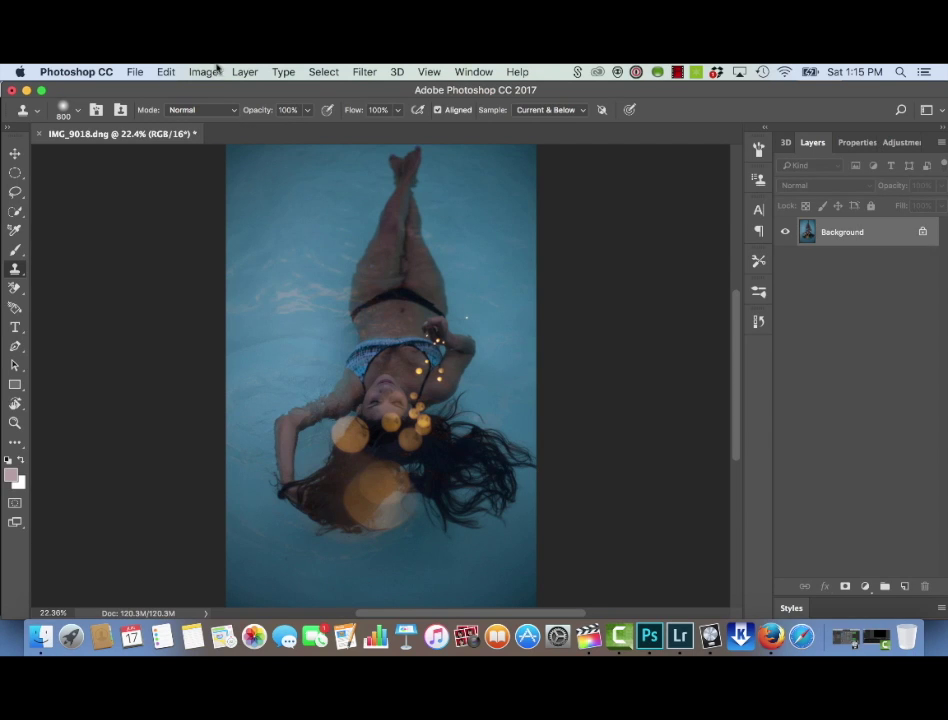
Widen the canvas of IMG_9018.dng to 23.4 inches to make it square, keeping the photo centred.
left_click(212, 70)
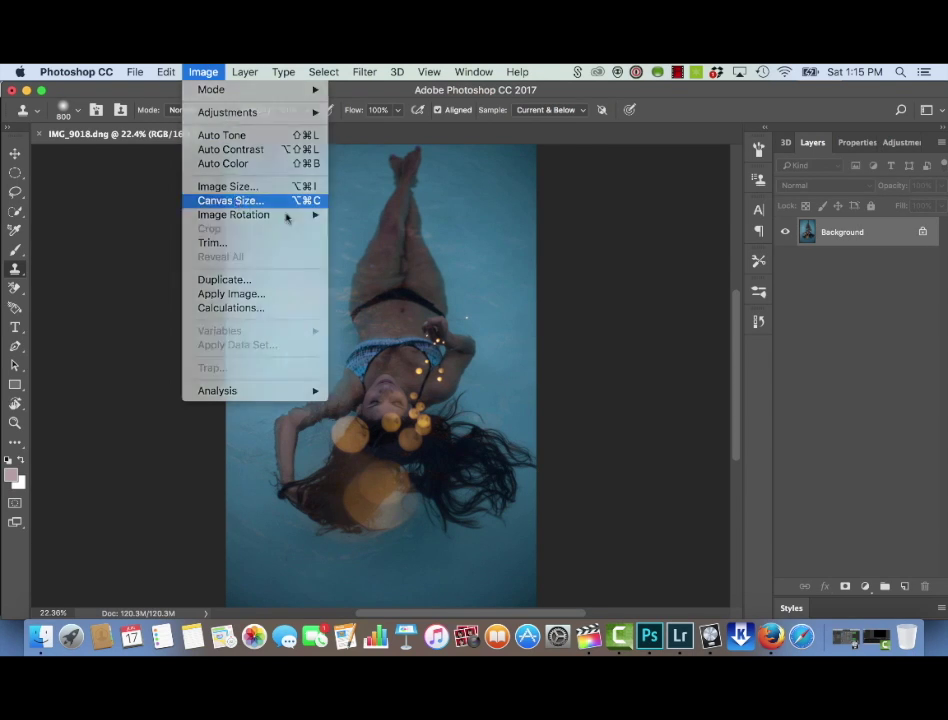
left_click(280, 201)
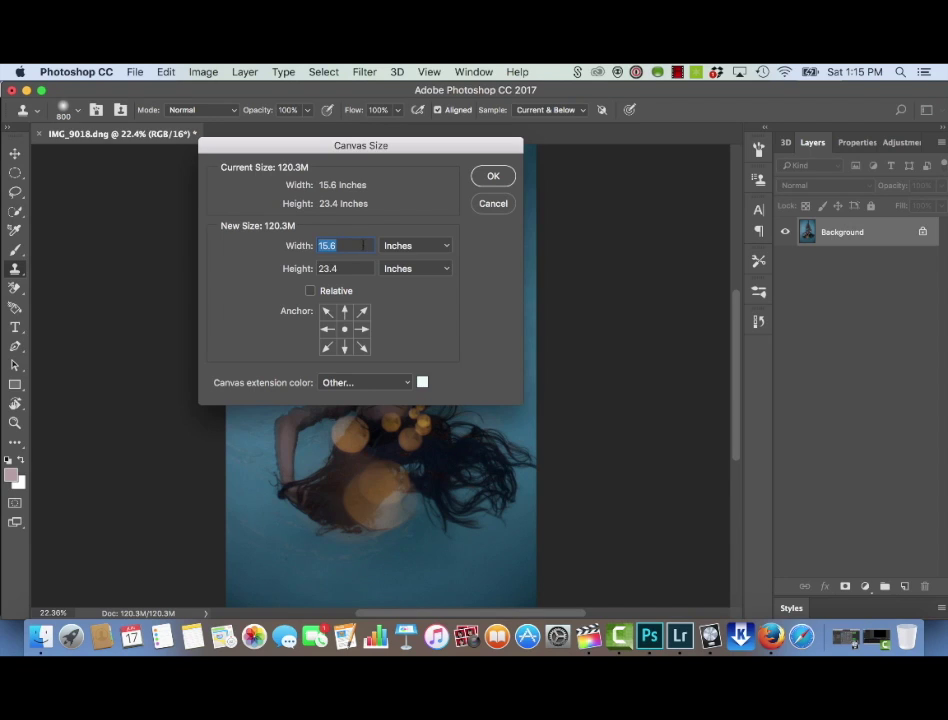
type("23.4")
key("Return")
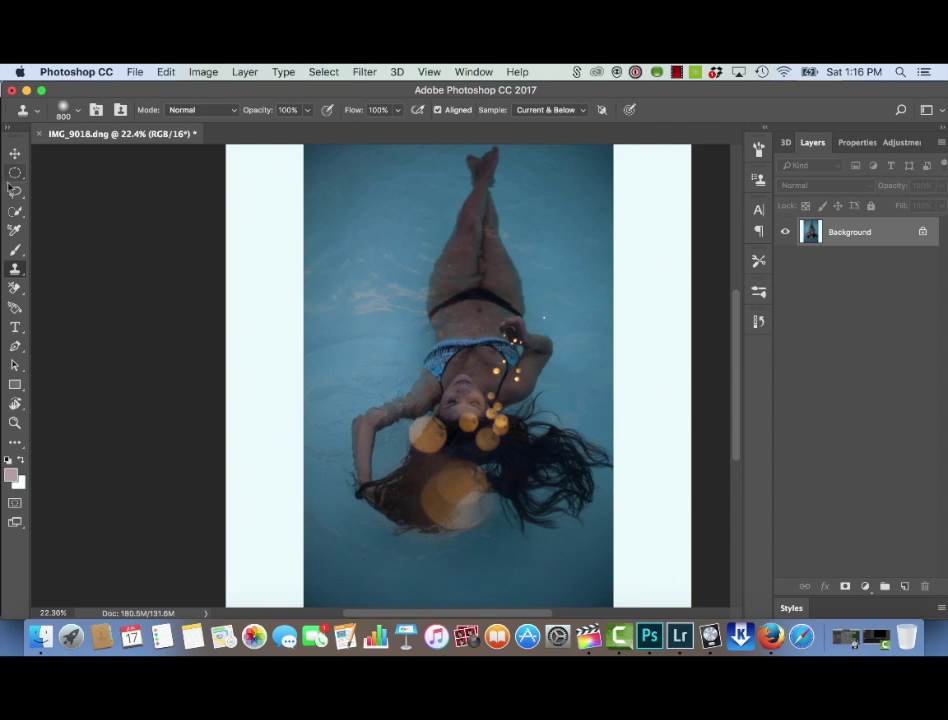
Lasso the water between the swimmer and the photo's left edge and copy it to a new layer.
key("l")
mouse_move(418, 370)
left_mouse_down()
mouse_move(368, 401)
mouse_move(331, 444)
mouse_move(312, 438)
mouse_move(308, 245)
left_mouse_up()
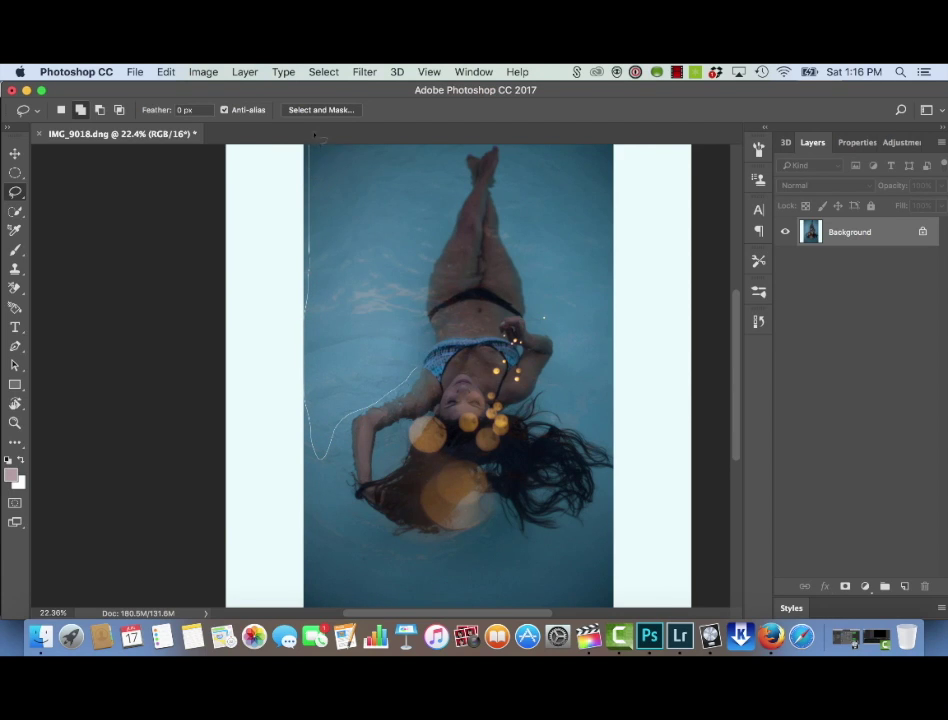
mouse_move(458, 148)
left_mouse_down()
mouse_move(452, 199)
mouse_move(416, 279)
mouse_move(420, 357)
left_mouse_up()
key("shift+BackSpace")
key("super+j")
Move the copied water over the blank left strip and stretch its height to 154.46%, keeping its width at 100%.
key("v")
mouse_move(402, 286)
left_mouse_down()
mouse_move(347, 281)
mouse_move(345, 408)
mouse_move(318, 366)
mouse_move(328, 313)
mouse_move(315, 281)
mouse_move(315, 289)
left_mouse_up()
key("super+t")
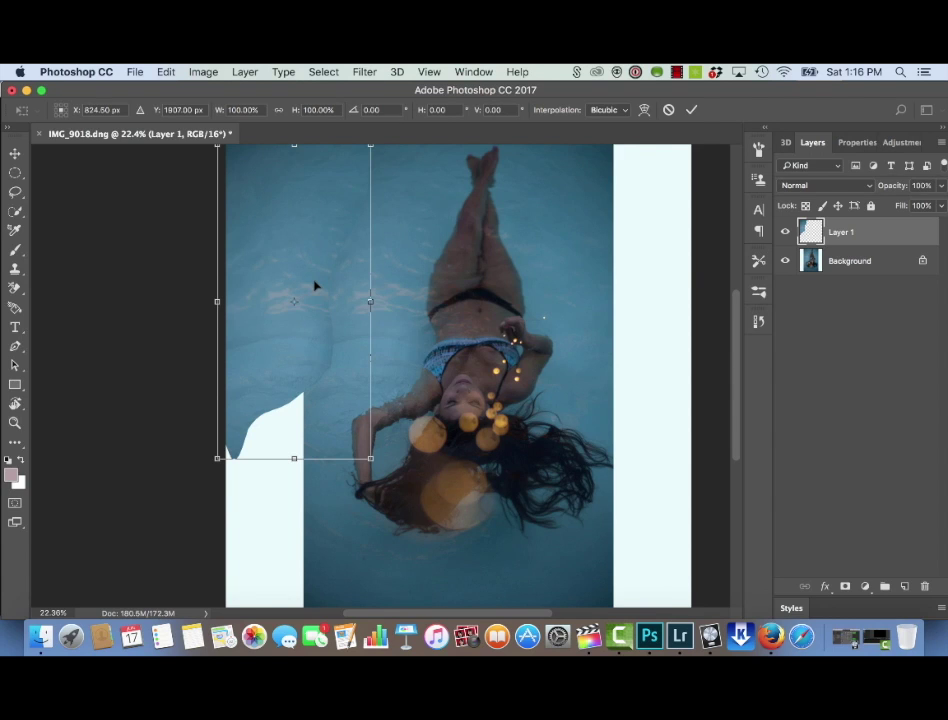
left_click_drag(293, 460, 293, 610)
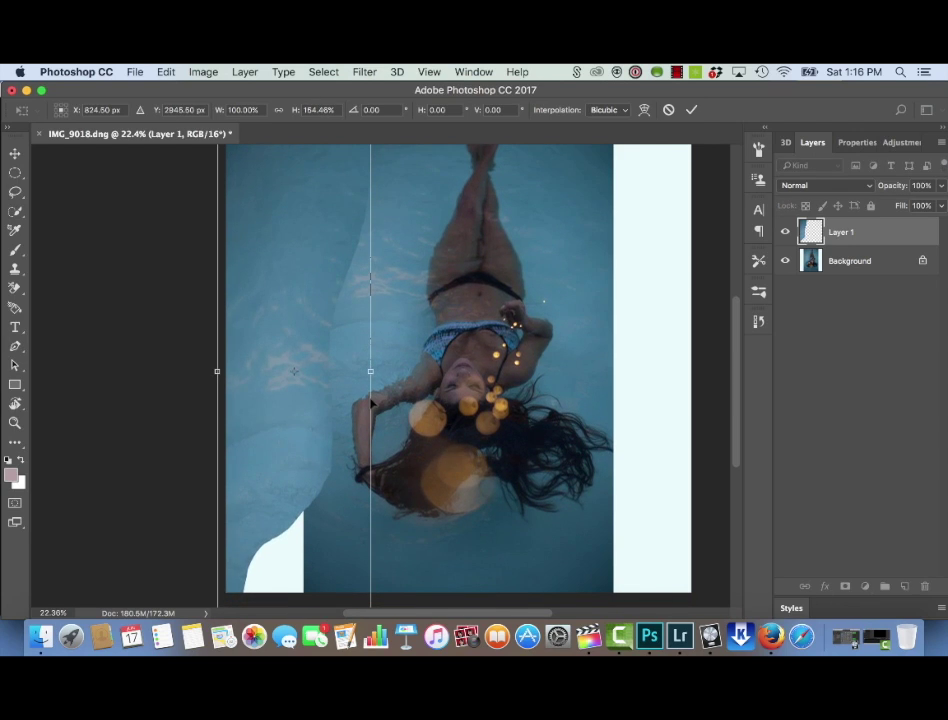
left_click_drag(371, 369, 458, 370)
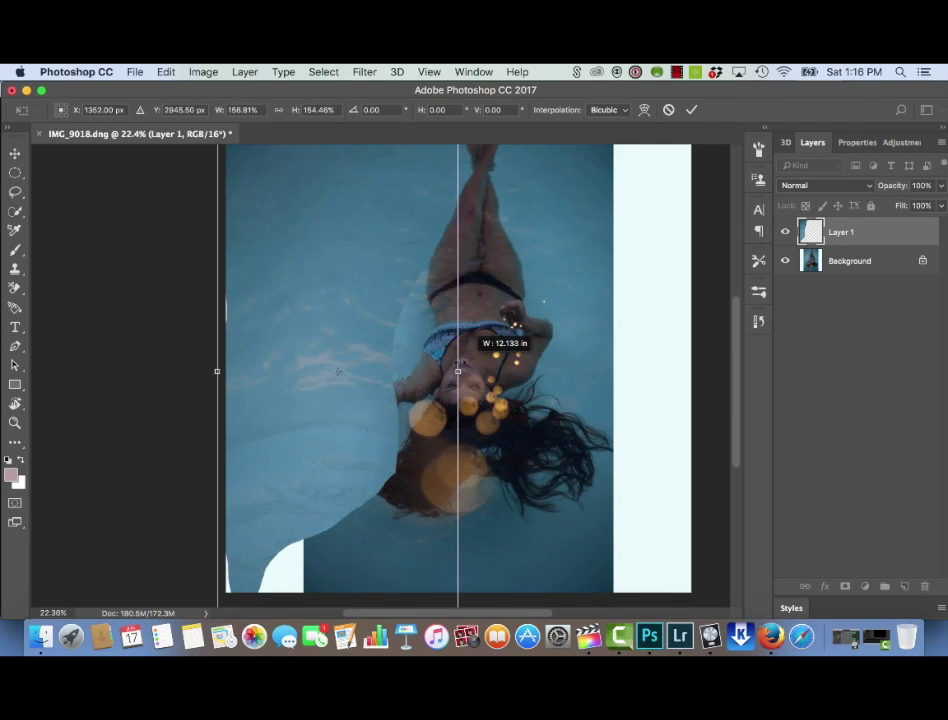
key("super+z")
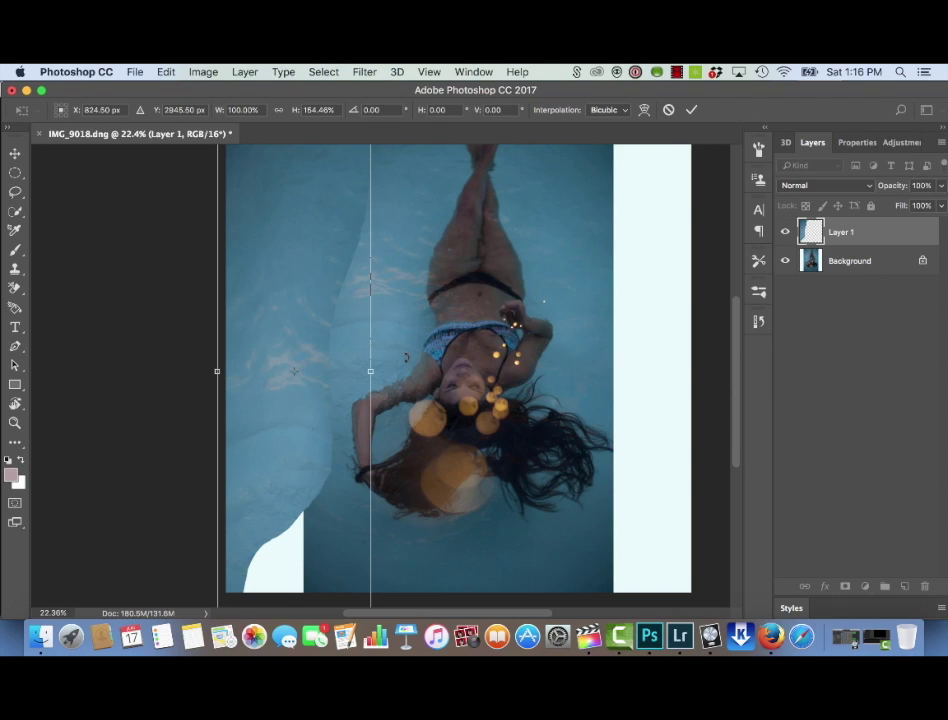
key("Return")
Duplicate Layer 1, flip the copy horizontally and place it over the blank strip on the canvas's right side.
left_click_drag(899, 235, 907, 585)
key("super+t")
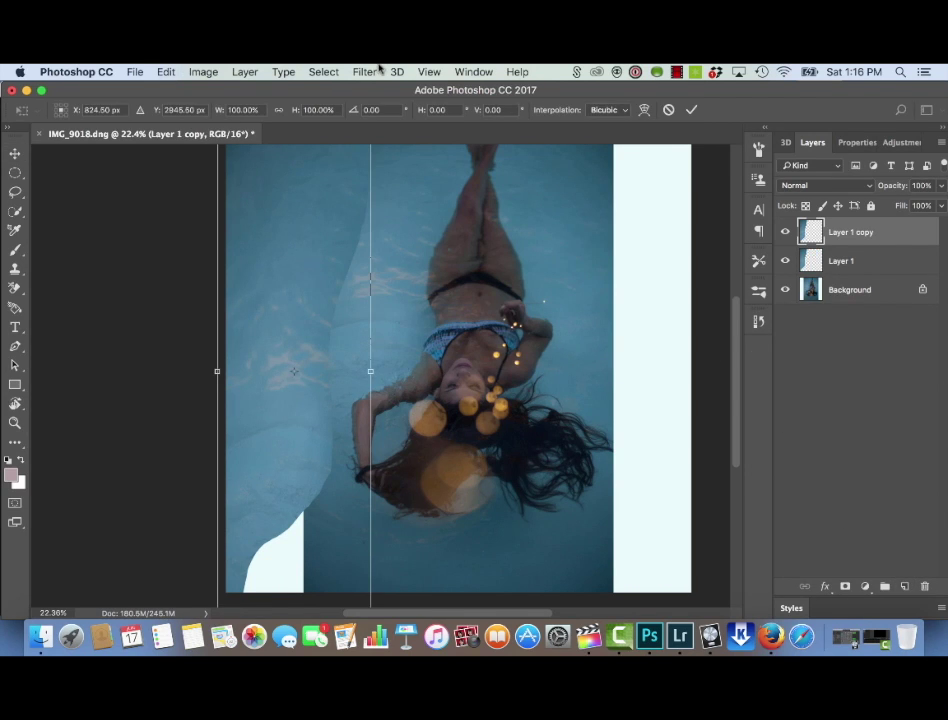
left_click(166, 71)
mouse_move(240, 404)
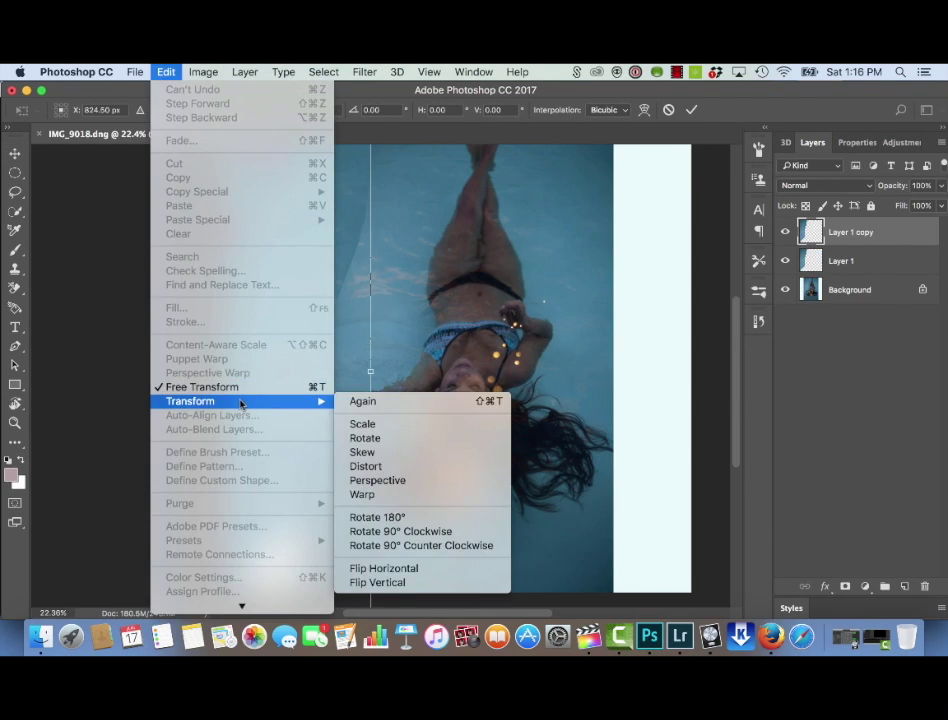
left_click(414, 567)
key("Return")
left_click_drag(322, 408, 667, 403)
Add a layer mask to Layer 1 and paint it black along the inner seam with a 900 px brush.
left_click(849, 262)
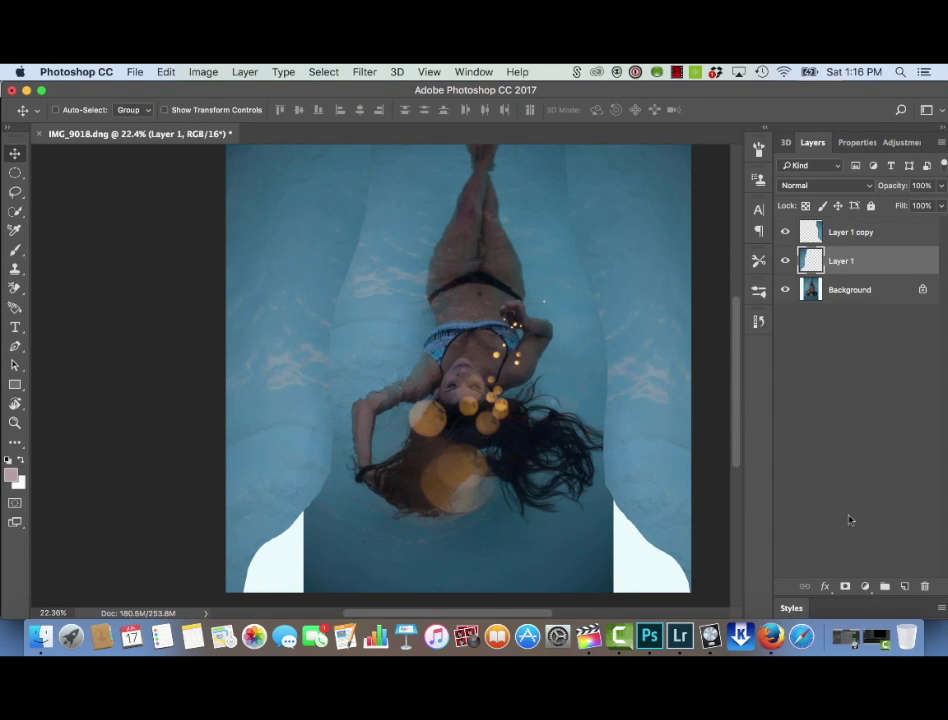
left_click(845, 588)
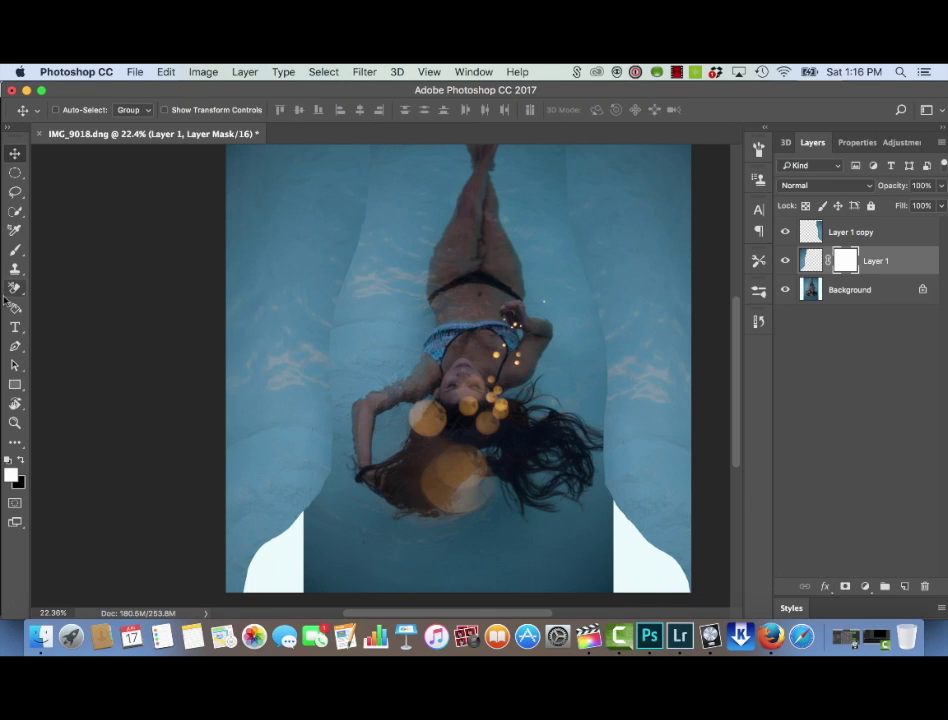
key("s")
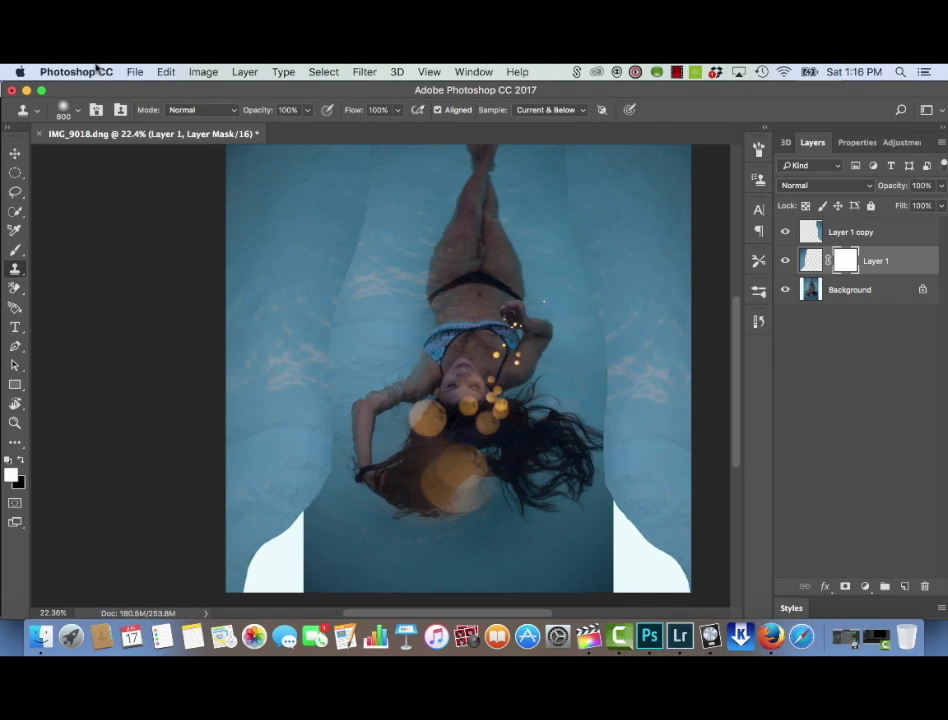
key("b")
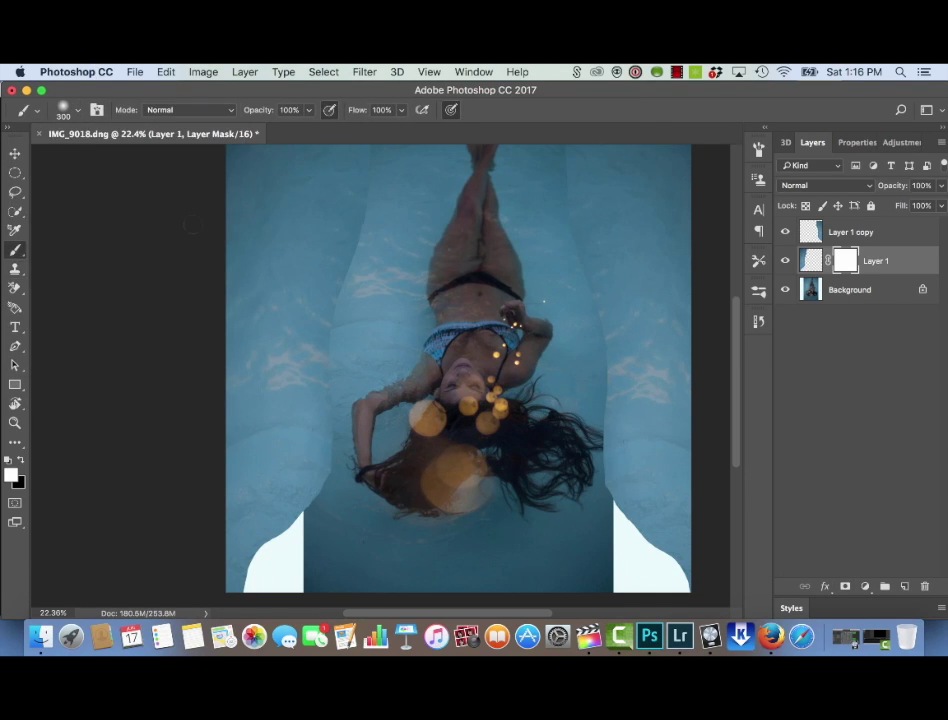
key("x")
key("bracketright")
key("bracketright")
key("bracketright")
key("bracketright")
key("bracketright")
key("bracketright")
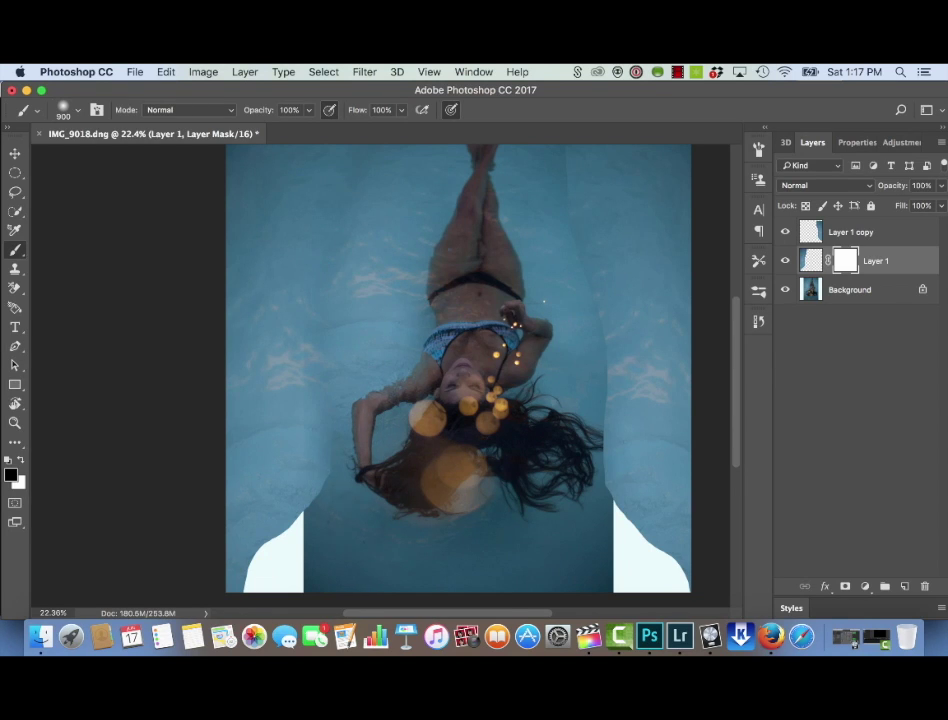
Paint white on Layer 1's mask with a 250 px brush to cover the exposed gap along the left seam.
key("bracketleft")
key("bracketleft")
key("bracketleft")
key("bracketleft")
key("bracketleft")
key("bracketleft")
key("bracketleft")
key("bracketleft")
key("x")
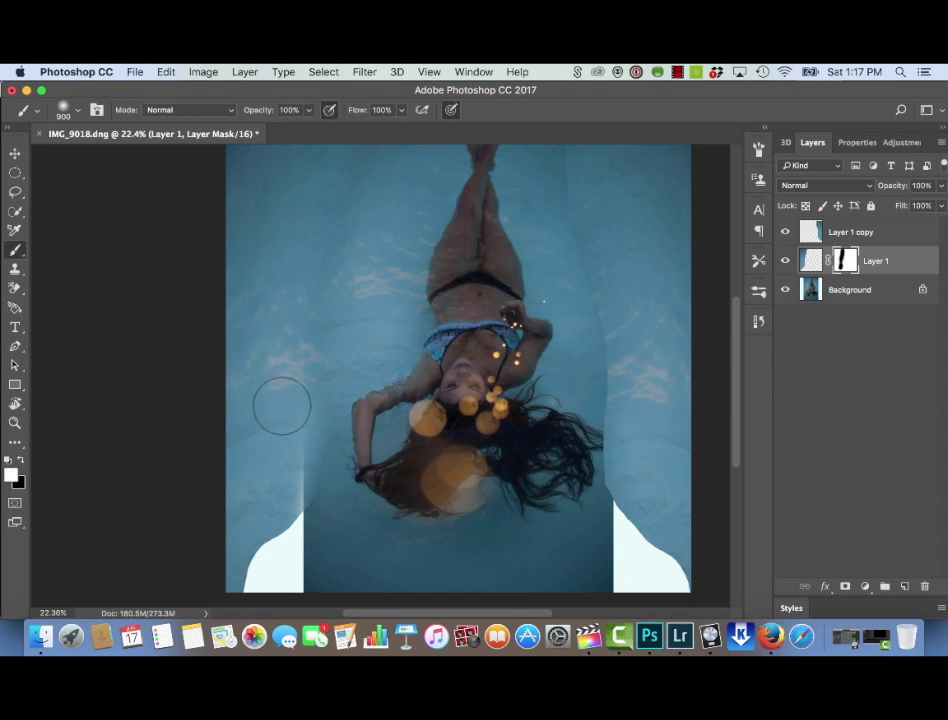
key("bracketleft")
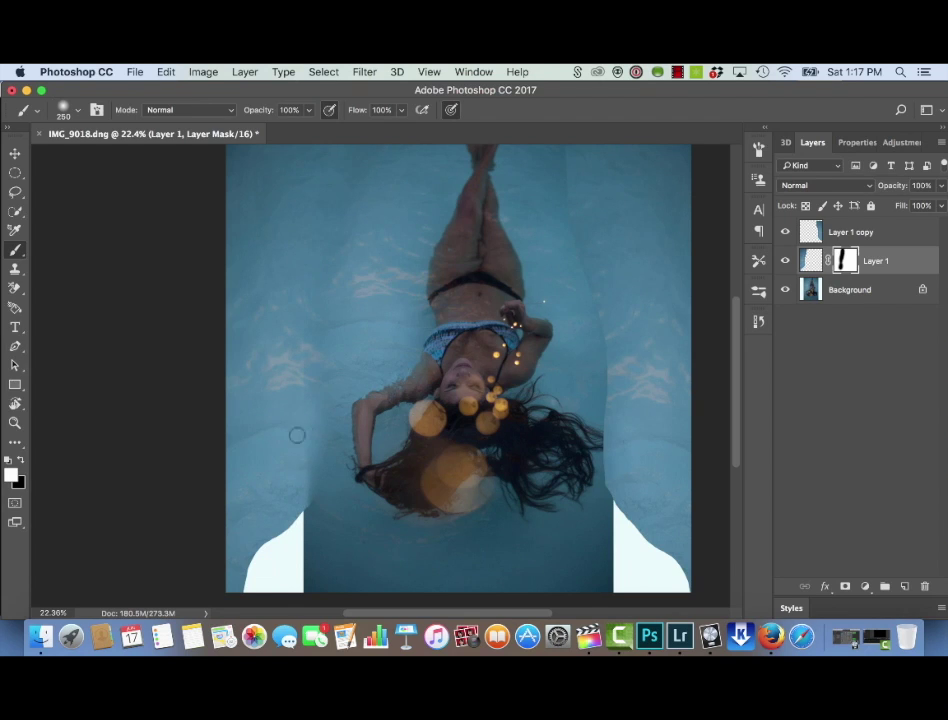
Add a mask to Layer 1 copy, fade its inner edge with black and paint white to cover the gap beside the hair.
key("alt+bracketright")
left_click(842, 587)
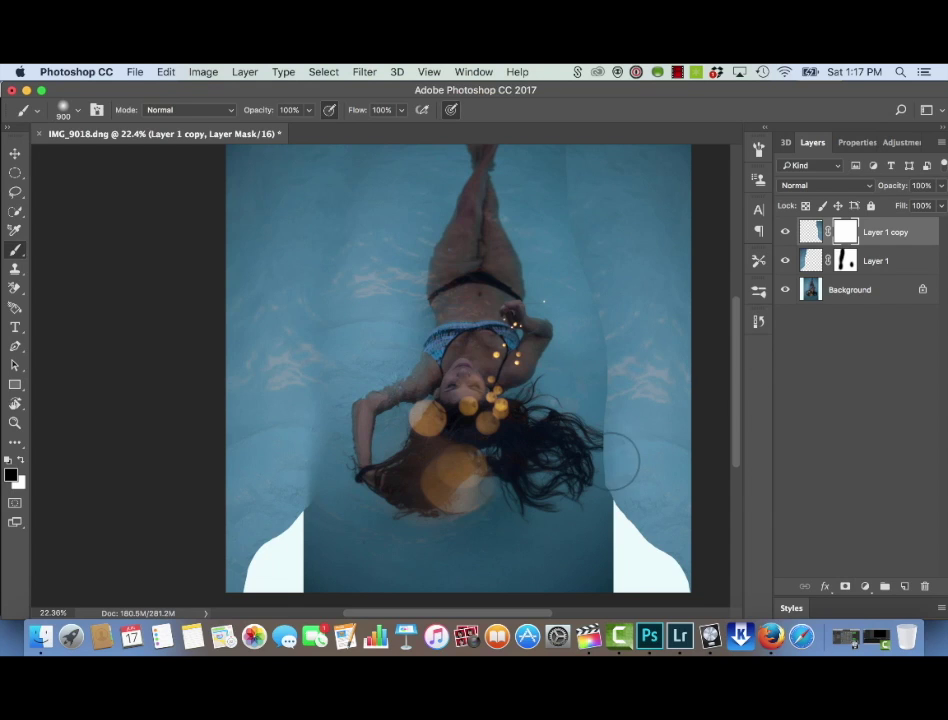
left_click_drag(605, 455, 571, 313)
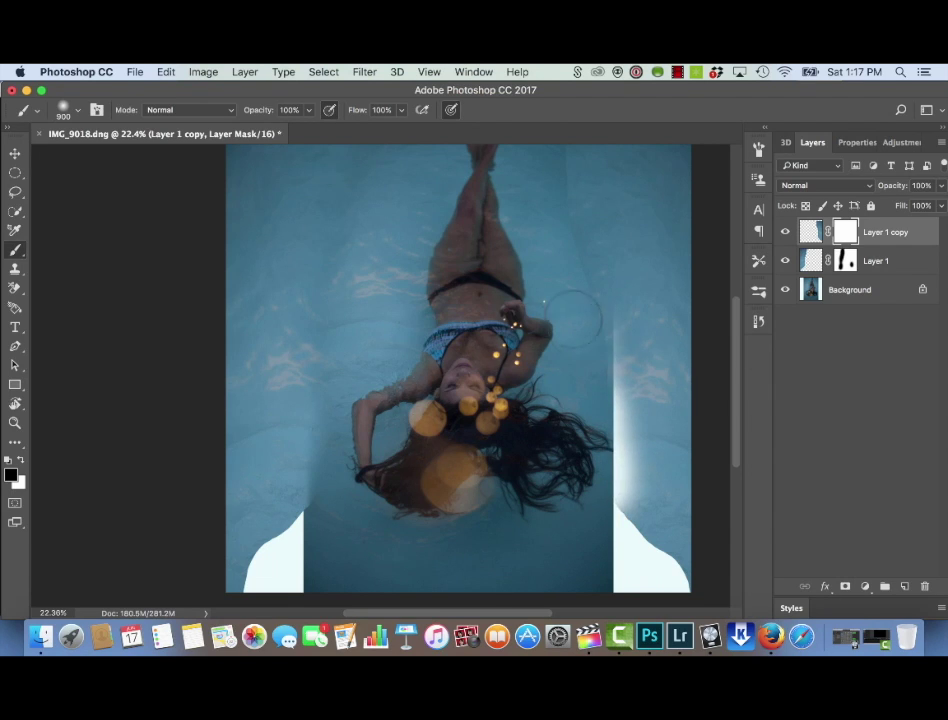
key("x")
key("bracketleft")
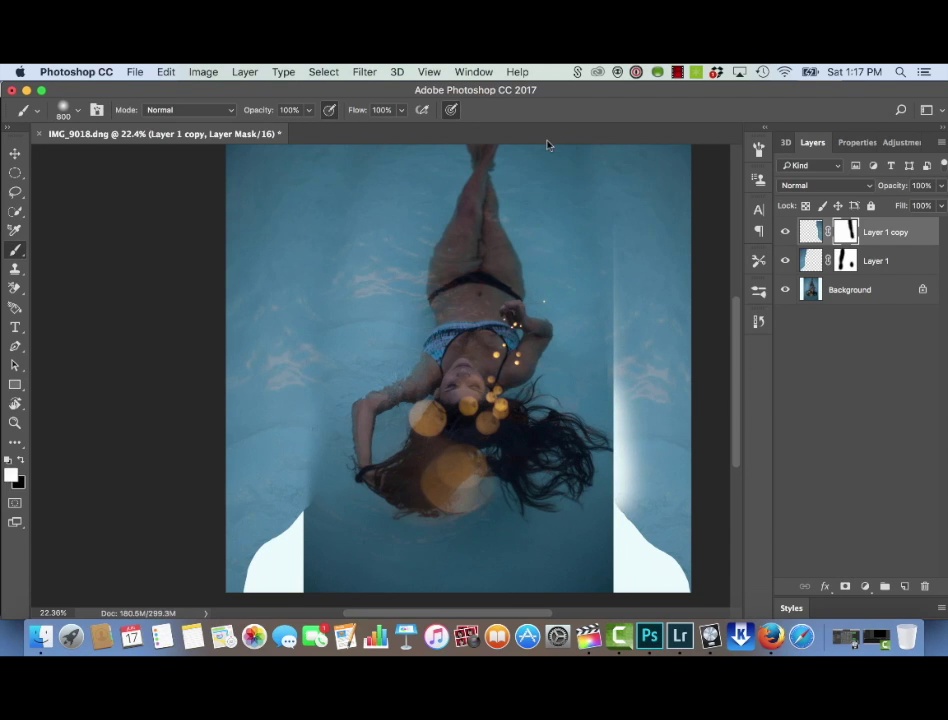
left_click_drag(612, 196, 616, 505)
Create a new layer and clone water over the blank lower-left area with a 1000 px Clone Stamp.
key("ctrl+shift+alt+n")
key("s")
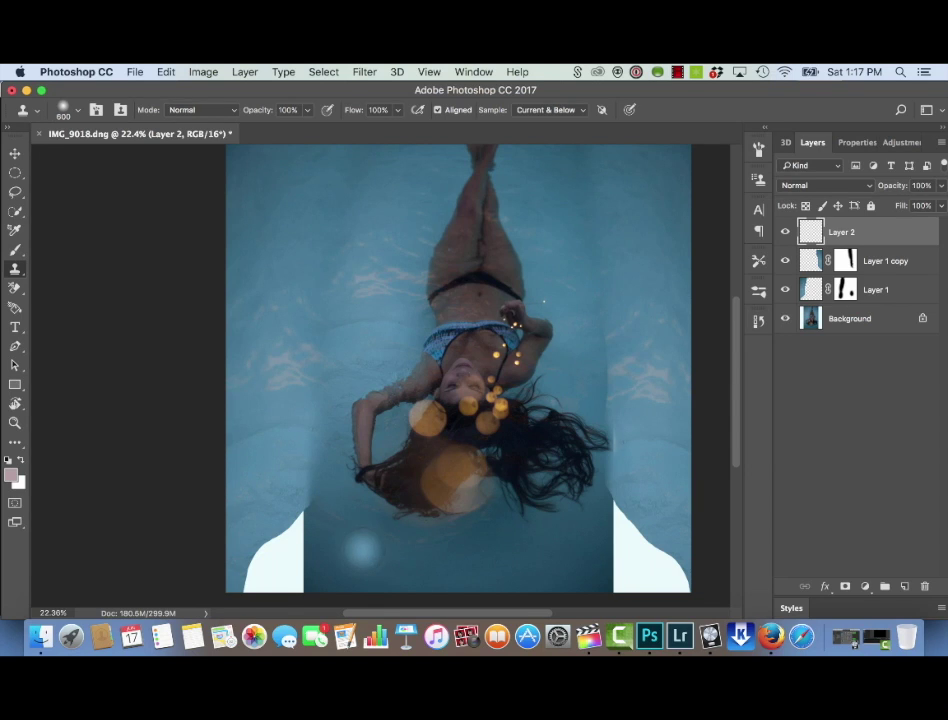
key("bracketright")
key("bracketright")
key("bracketright")
key("bracketright")
key("bracketright")
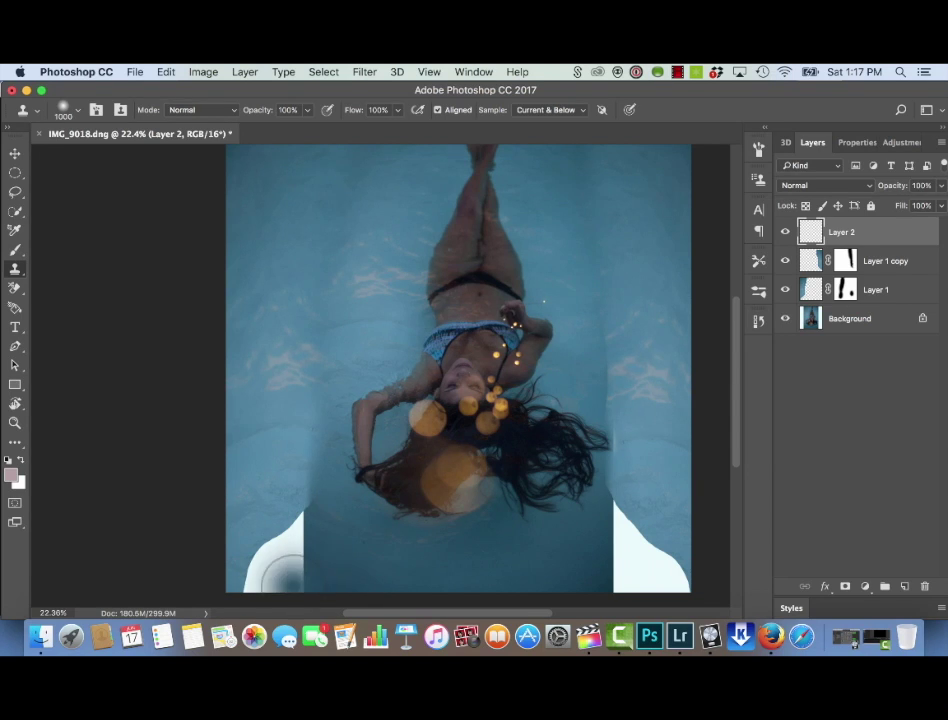
mouse_move(303, 563)
left_mouse_down()
mouse_move(285, 555)
mouse_move(298, 530)
left_mouse_up()
left_click(300, 518)
Clone clean water over the dark cloned patch below the swimmer's arm with a 500 px brush.
key("bracketleft")
key("bracketleft")
key("bracketleft")
key("bracketleft")
key("bracketleft")
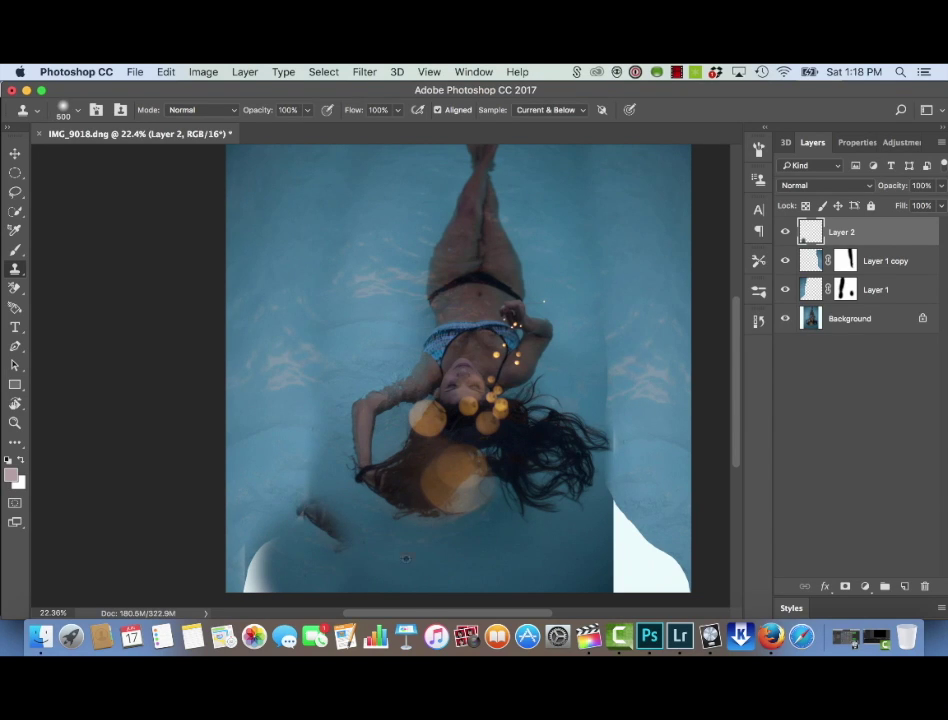
left_click(307, 511)
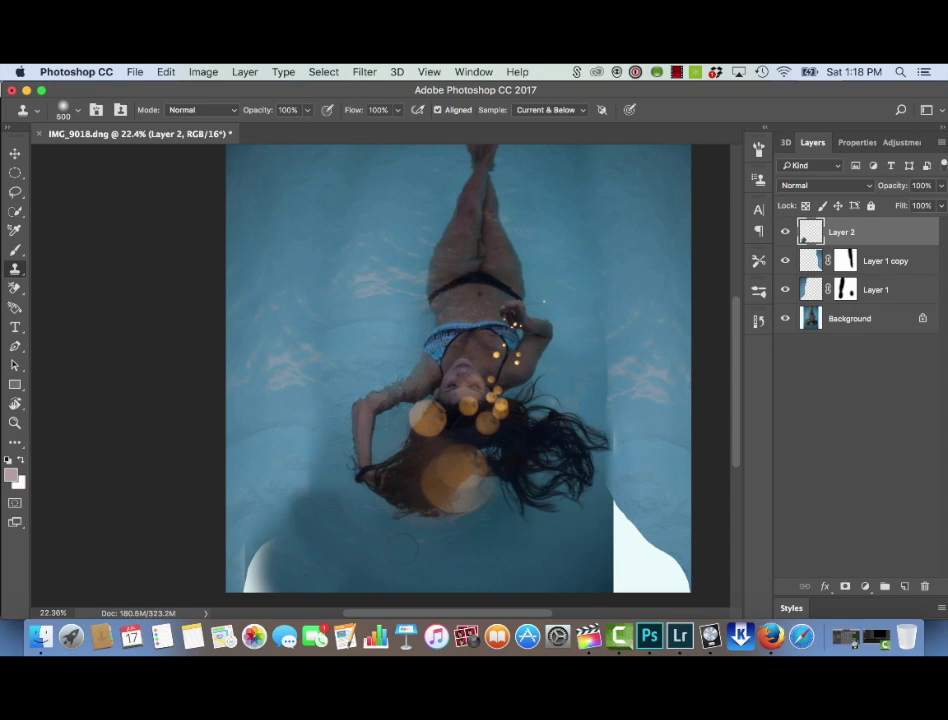
Clone water over the remaining blank lower-left corner and enlarge the Clone Stamp brush to 1700 px.
key("bracketleft")
key("bracketleft")
key("bracketleft")
key("bracketleft")
left_click(301, 481)
left_click(255, 566)
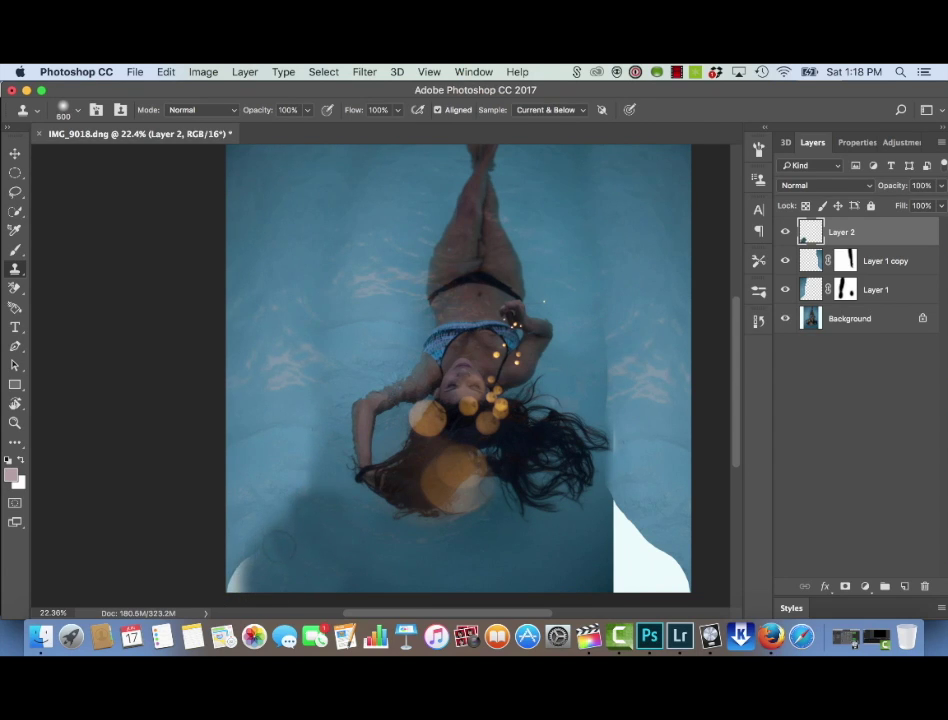
left_click_drag(254, 565, 237, 580)
key("bracketright")
key("bracketright")
key("bracketright")
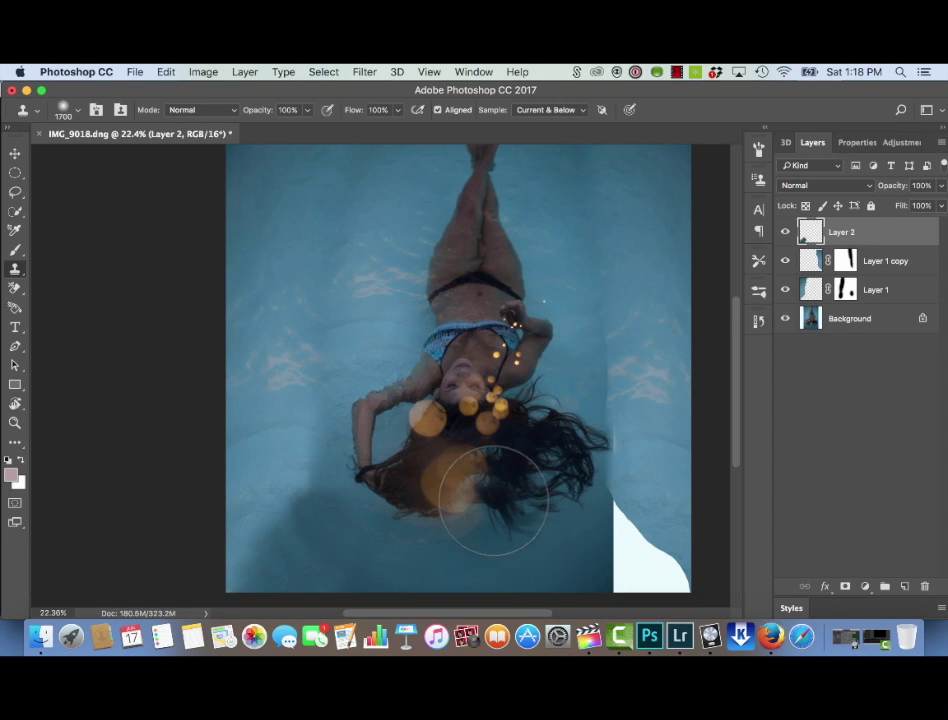
Reduce the Clone Stamp to 1400 px, clone sampled water into the lower-left area and undo the stray stroke.
key("bracketleft")
key("bracketleft")
key("bracketleft")
key("bracketleft")
key("bracketleft")
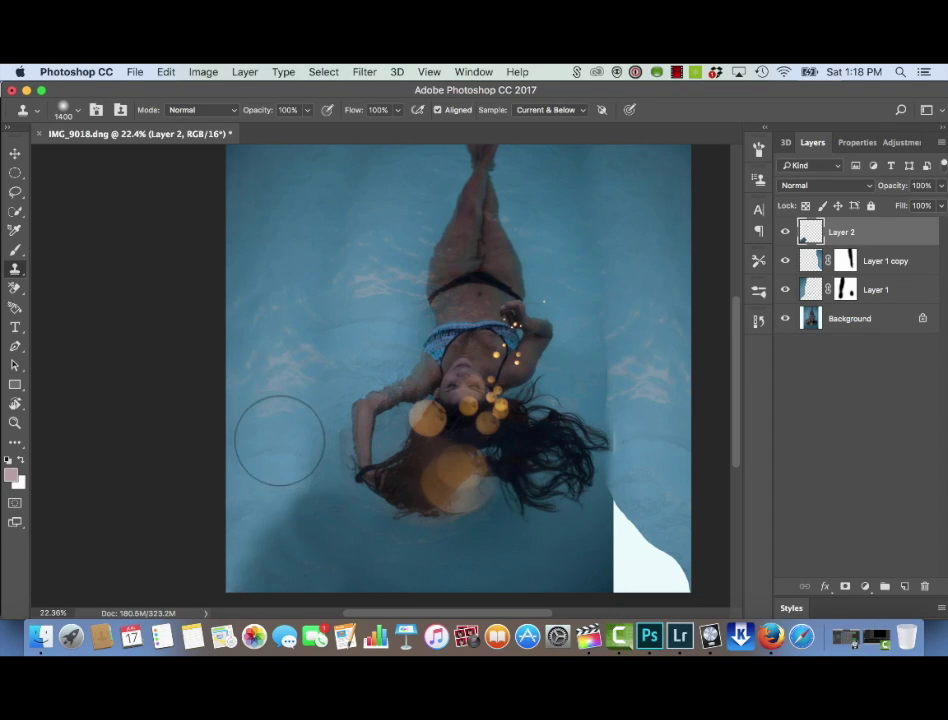
left_click(289, 453, "alt")
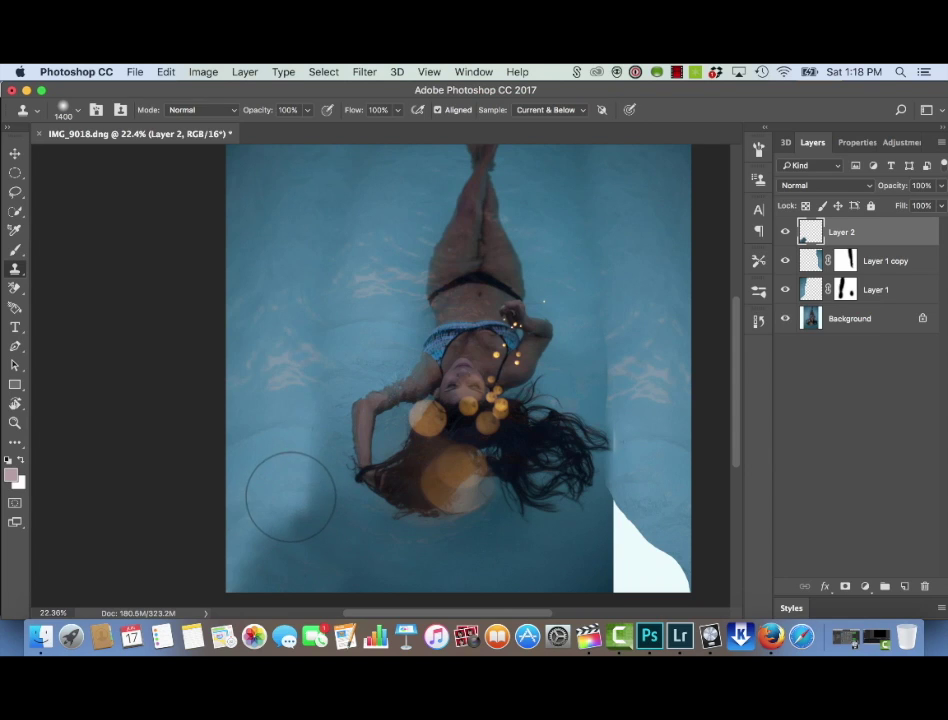
left_click(450, 330)
key("super+z")
Clone water over the seam beside the hair and the blank lower-right corner with a smaller brush of about 800 px.
key("bracketleft")
key("bracketleft")
key("bracketleft")
key("bracketleft")
key("bracketleft")
key("bracketleft")
key("bracketleft")
key("bracketleft")
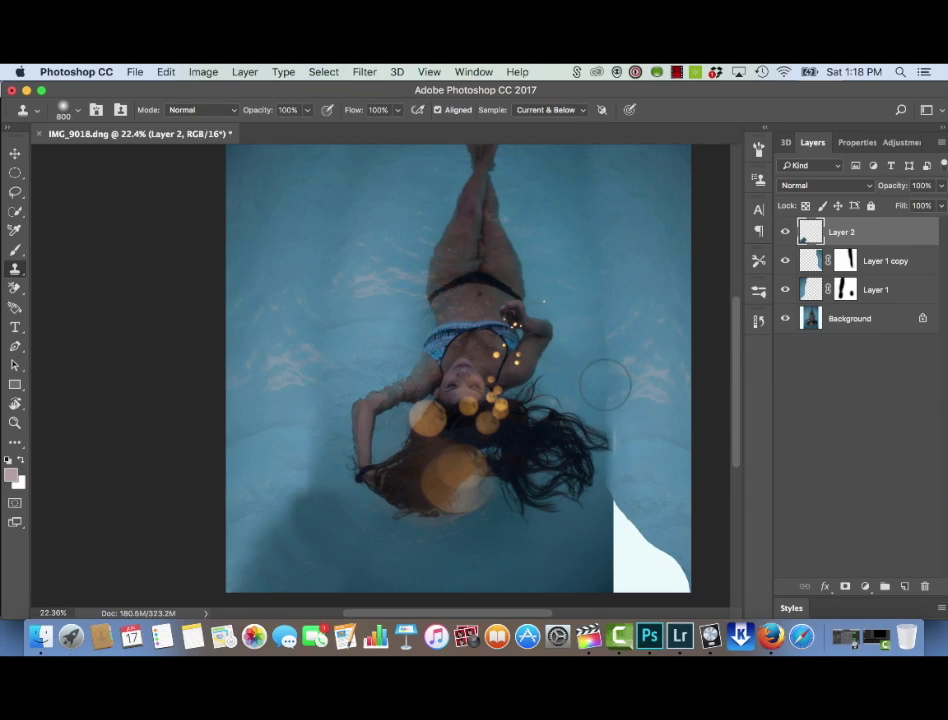
key("bracketleft")
key("bracketleft")
key("bracketleft")
key("bracketleft")
key("bracketleft")
key("bracketleft")
key("bracketleft")
key("bracketleft")
key("bracketleft")
key("bracketleft")
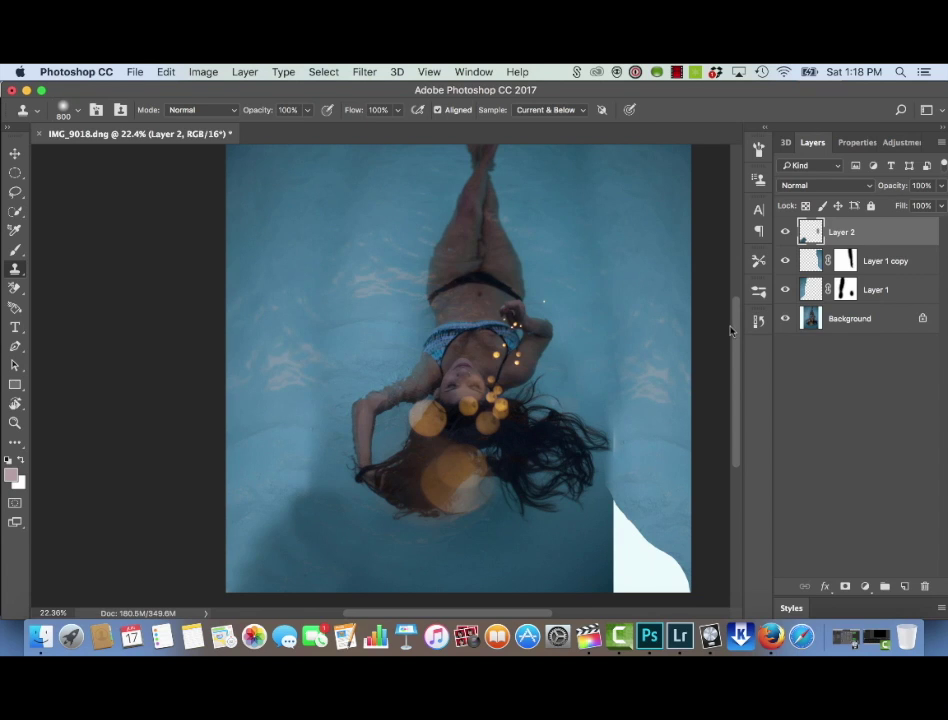
left_click(617, 436)
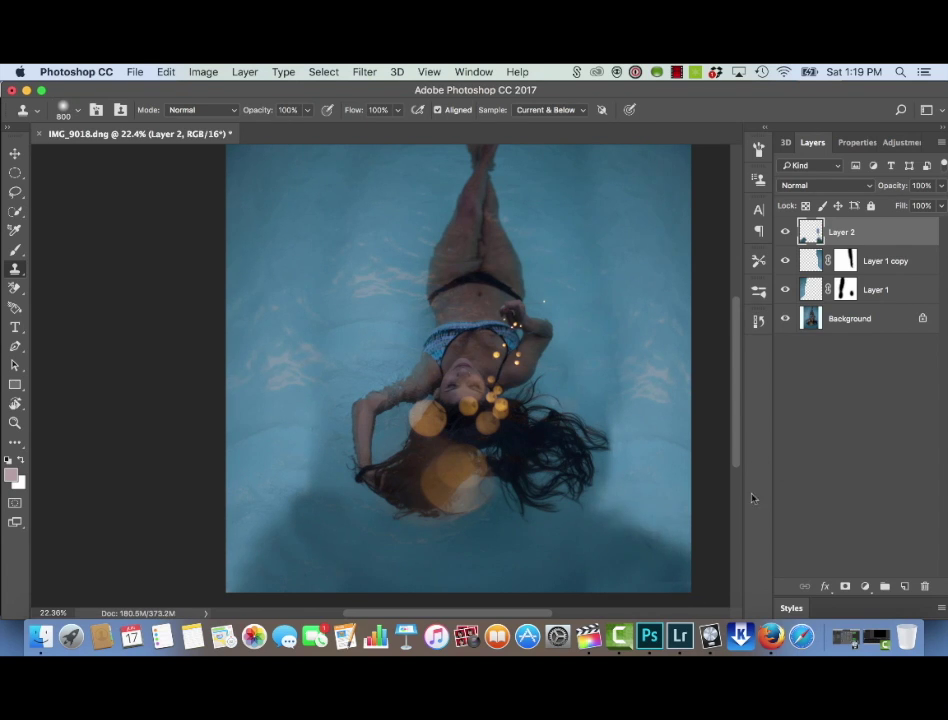
Blend the dark lower-left patch using an 1100 px Clone Stamp at 48% opacity and 58% flow, undoing the stray stamp on the face.
scroll(556, 365, "right", 3)
key("bracketright")
key("bracketright")
key("bracketright")
key("bracketright")
key("bracketright")
key("bracketright")
key("bracketright")
key("bracketright")
key("bracketright")
key("bracketright")
key("bracketright")
left_click(307, 110)
left_click_drag(278, 129, 272, 130)
left_click(397, 110)
left_click_drag(396, 128, 371, 128)
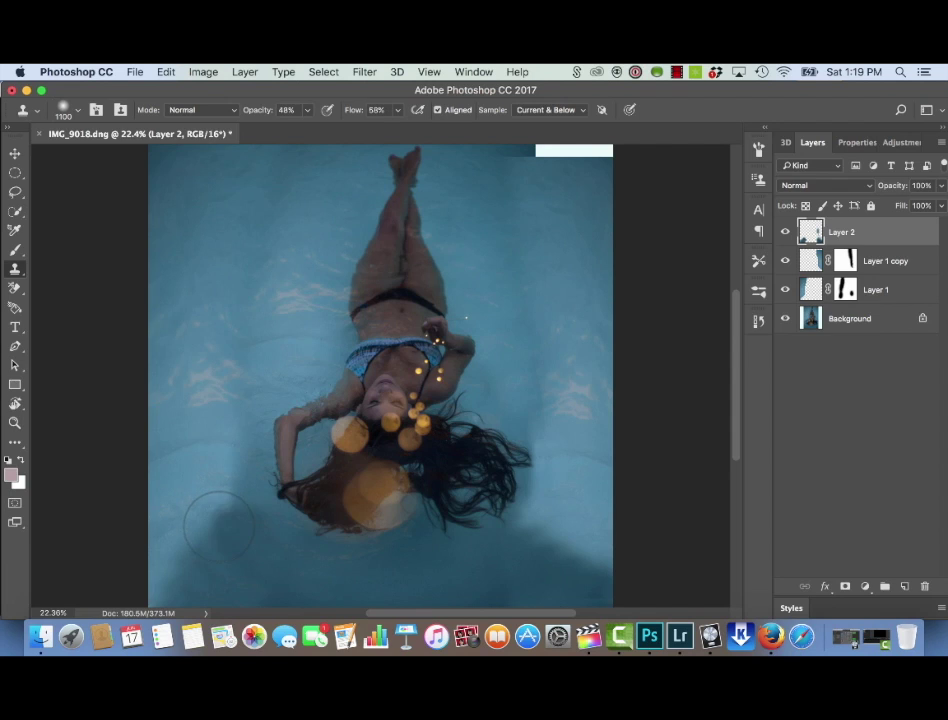
mouse_move(201, 519)
left_mouse_down()
mouse_move(178, 570)
mouse_move(215, 540)
left_mouse_up()
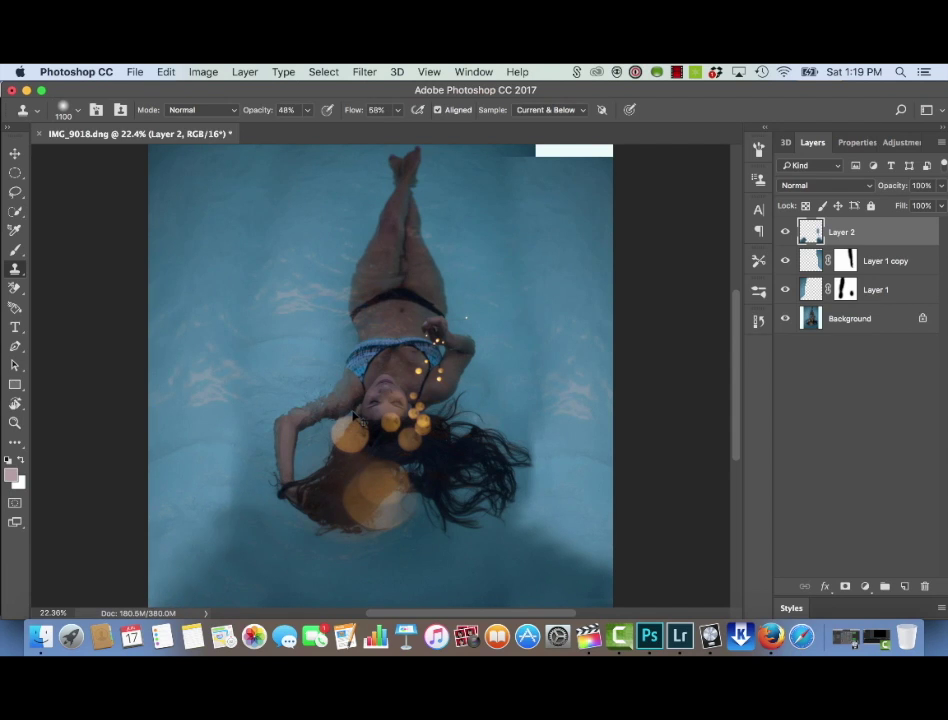
left_click(365, 405)
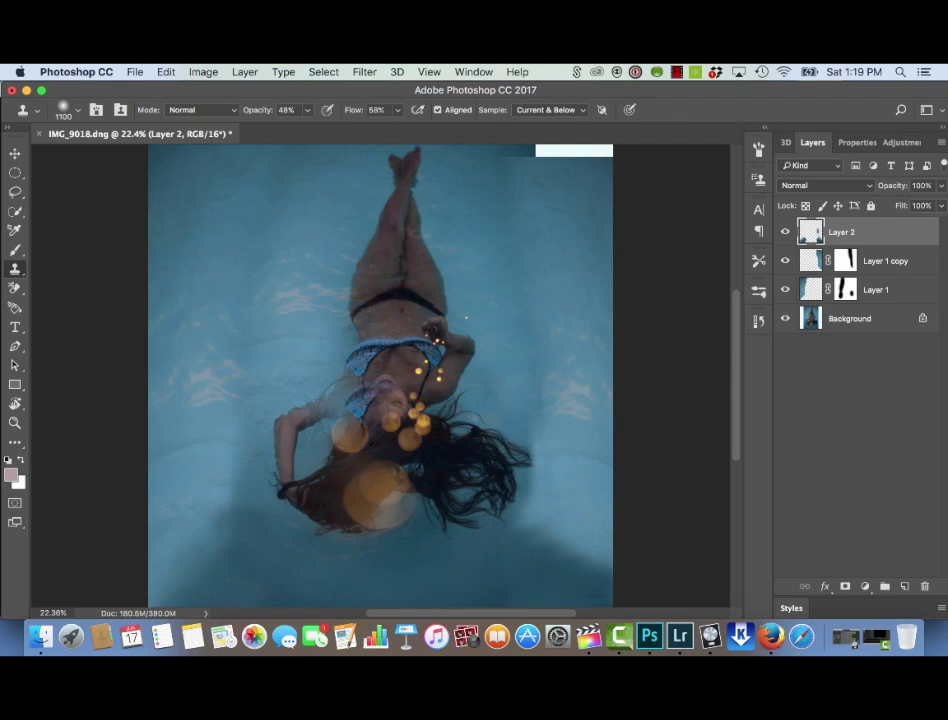
key("super+z")
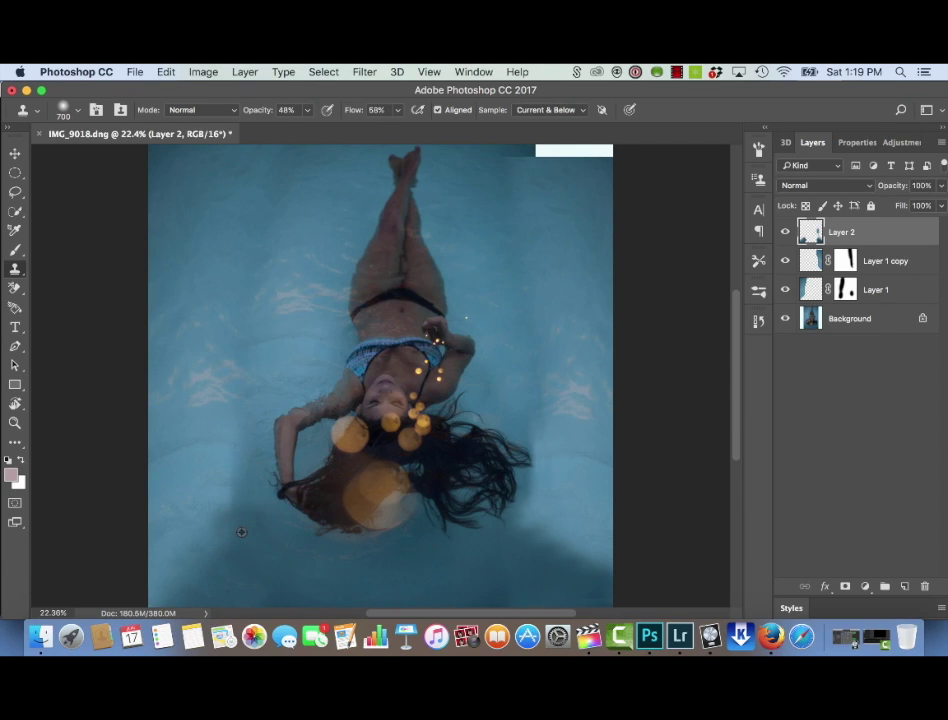
Soften the dark patch edges in both lower corners on Layer 2 with low-opacity cloning, varying the brush between 600 and 1100 px.
key("bracketright")
key("bracketright")
key("alt+shift+bracketleft")
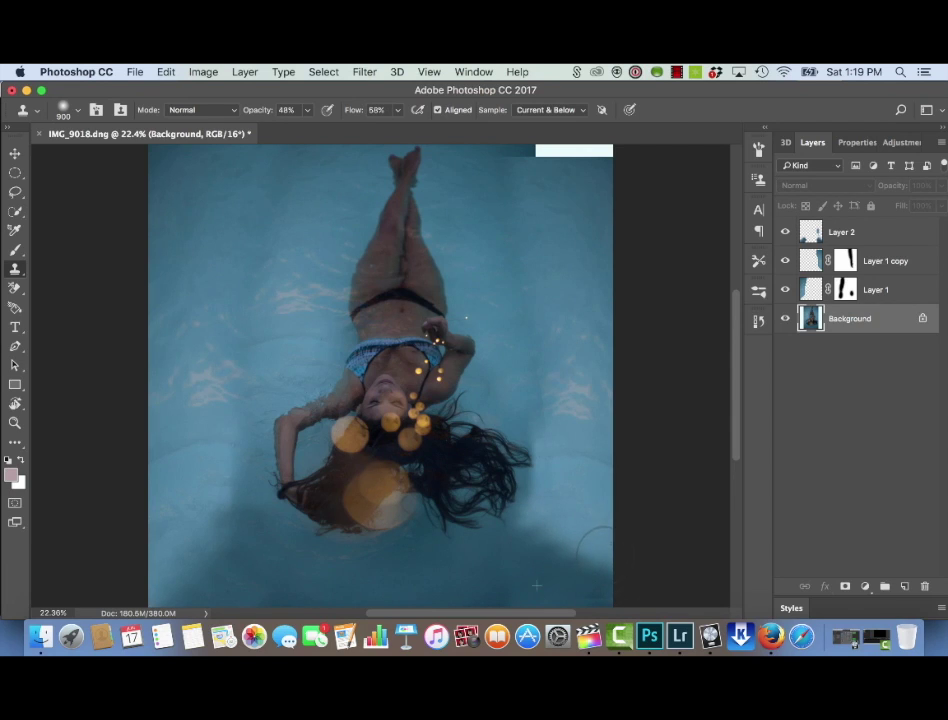
key("bracketleft")
key("alt+period")
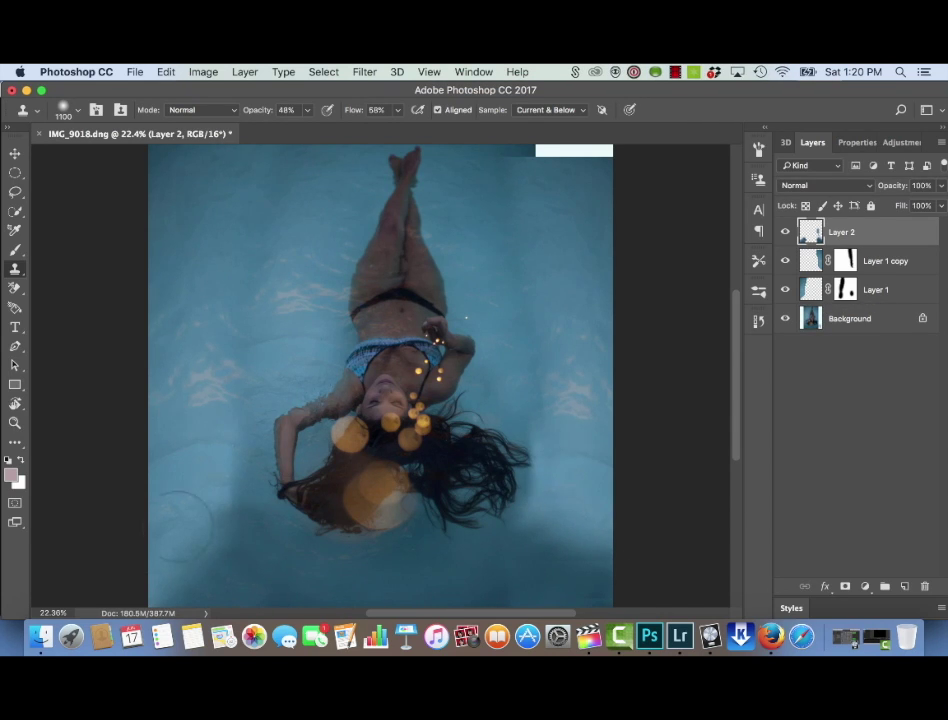
key("bracketright")
key("bracketright")
key("bracketright")
key("bracketleft")
key("bracketleft")
key("bracketleft")
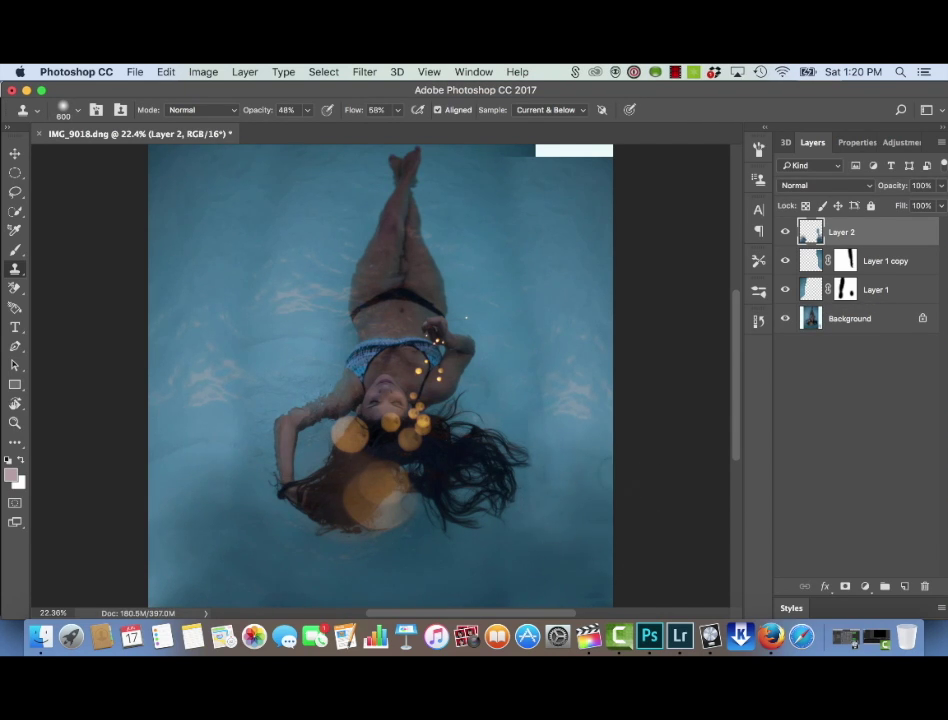
Toggle Layer 2's visibility to compare the image with and without the cloned water.
left_click(782, 233)
left_click(782, 233)
left_click(782, 233)
left_click(782, 233)
left_click(781, 235)
left_click(781, 235)
left_click(781, 235)
left_click(782, 233)
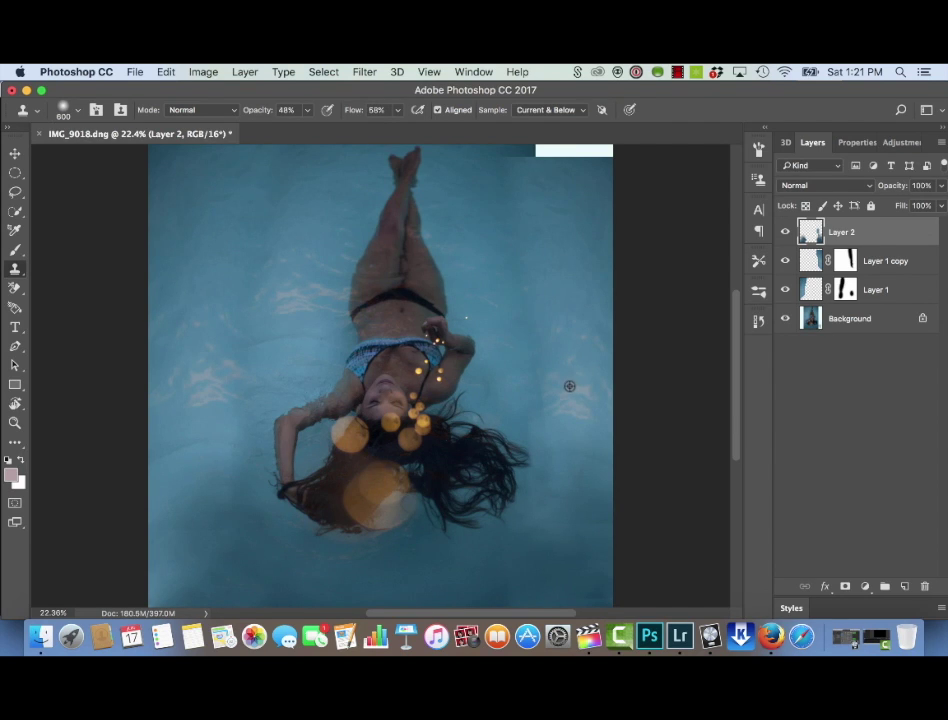
Merge the visible layers and clone water over the white upper-right strip at 100% opacity and flow.
left_click(247, 70)
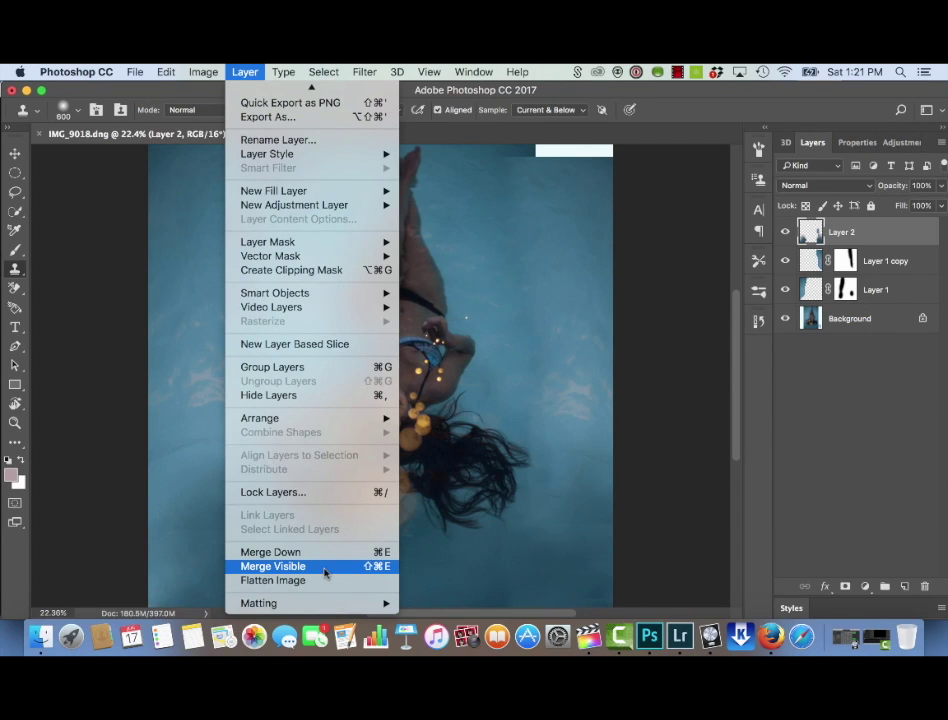
left_click(325, 572)
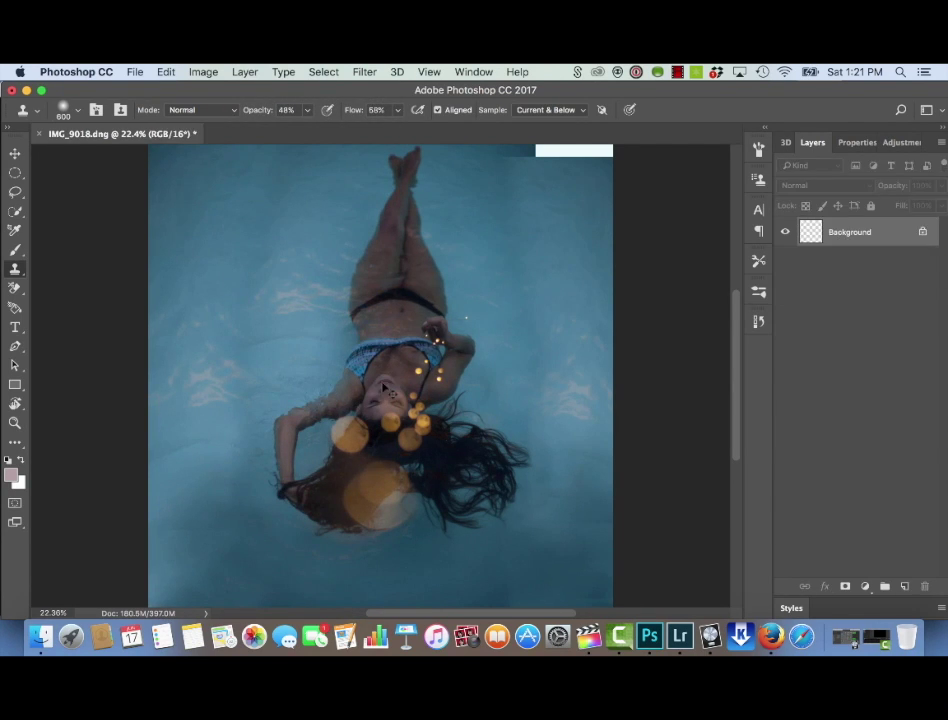
left_click(307, 110)
left_click(398, 110)
left_click_drag(397, 128, 458, 128)
left_click(307, 110)
left_click_drag(305, 128, 430, 124)
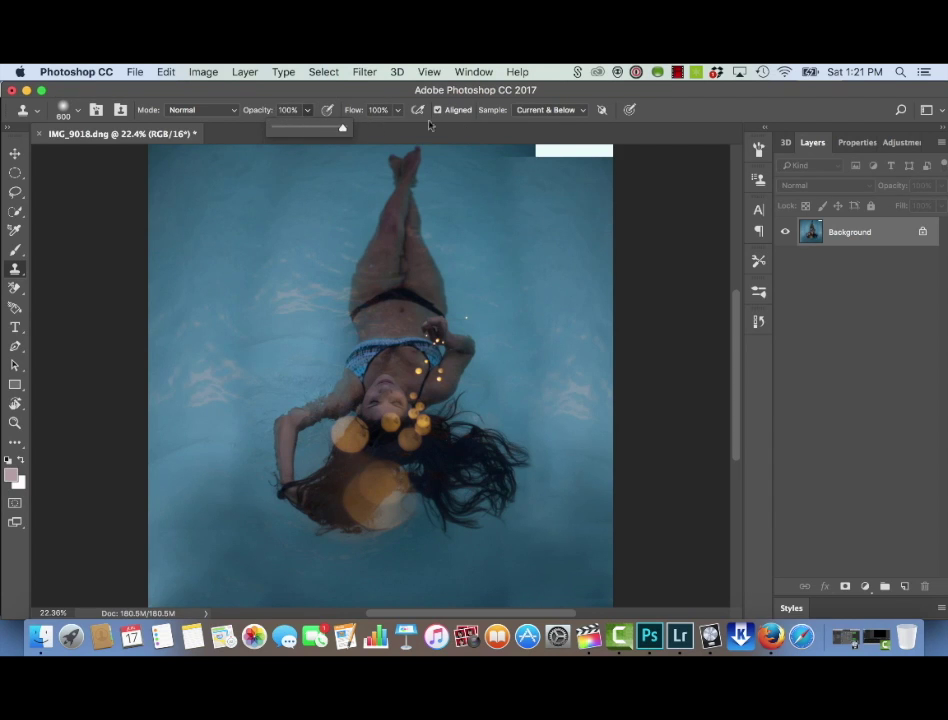
left_click(536, 215)
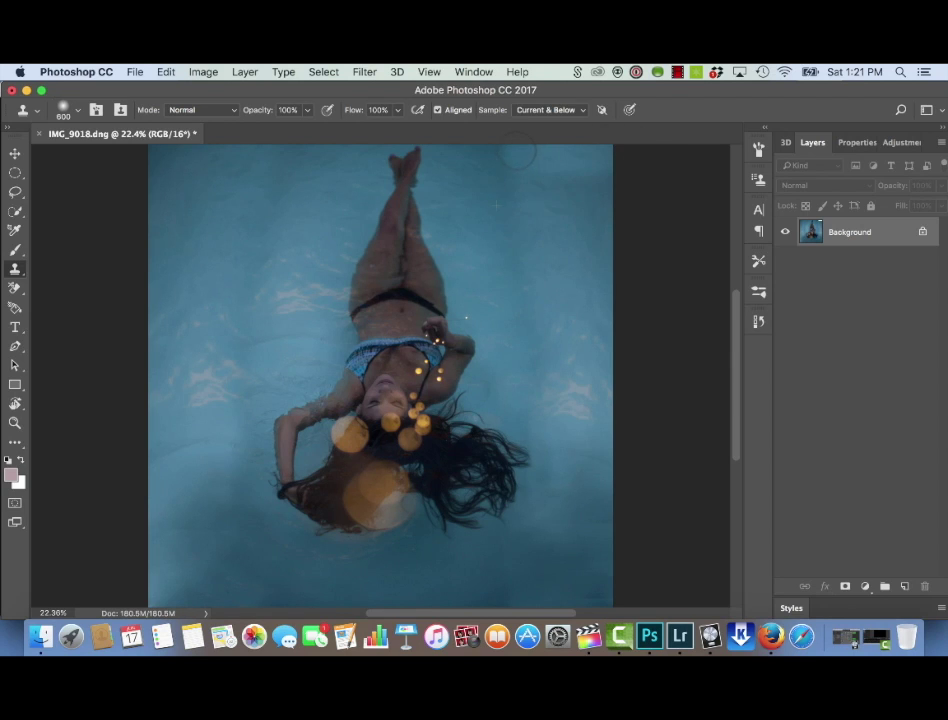
Save the edited image and switch to Lightroom to compare IMG_9018-Edit.tif with the original IMG_9018.dng.
key("super+s")
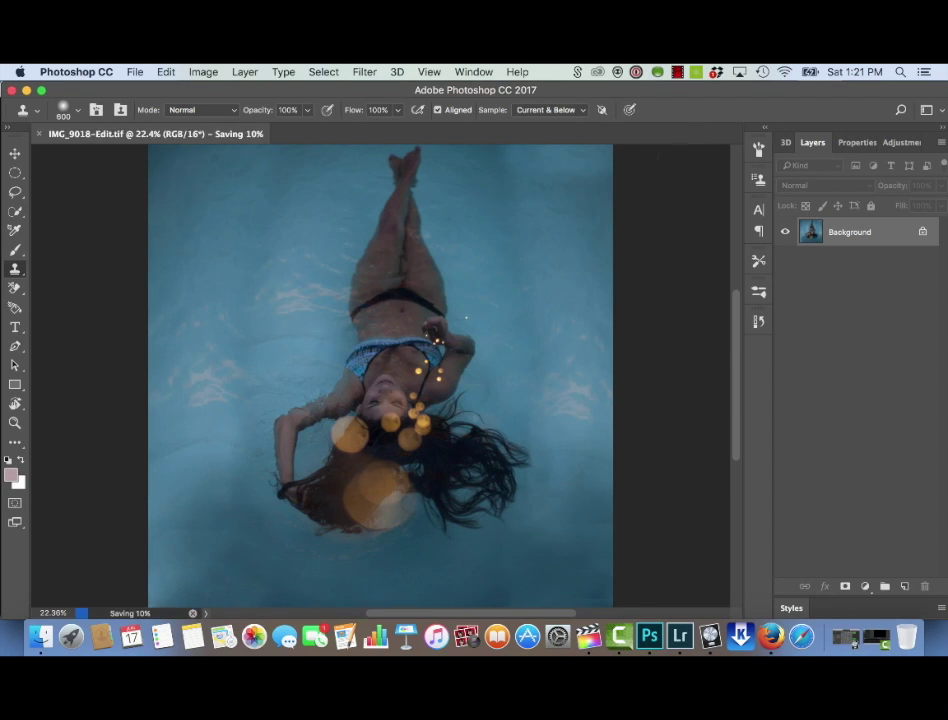
left_click(684, 650)
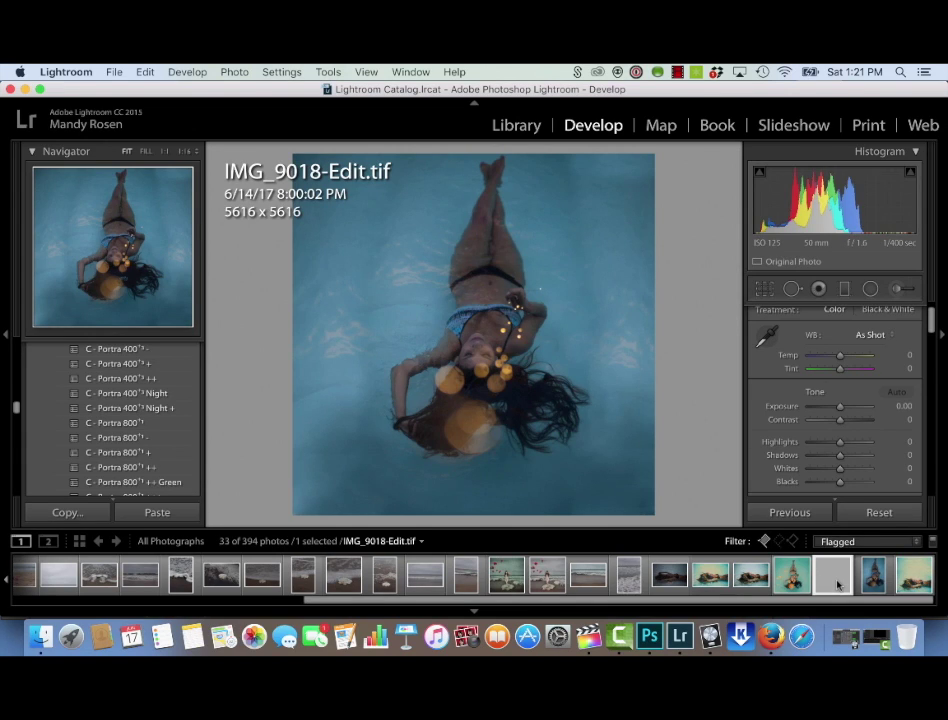
left_click(873, 576)
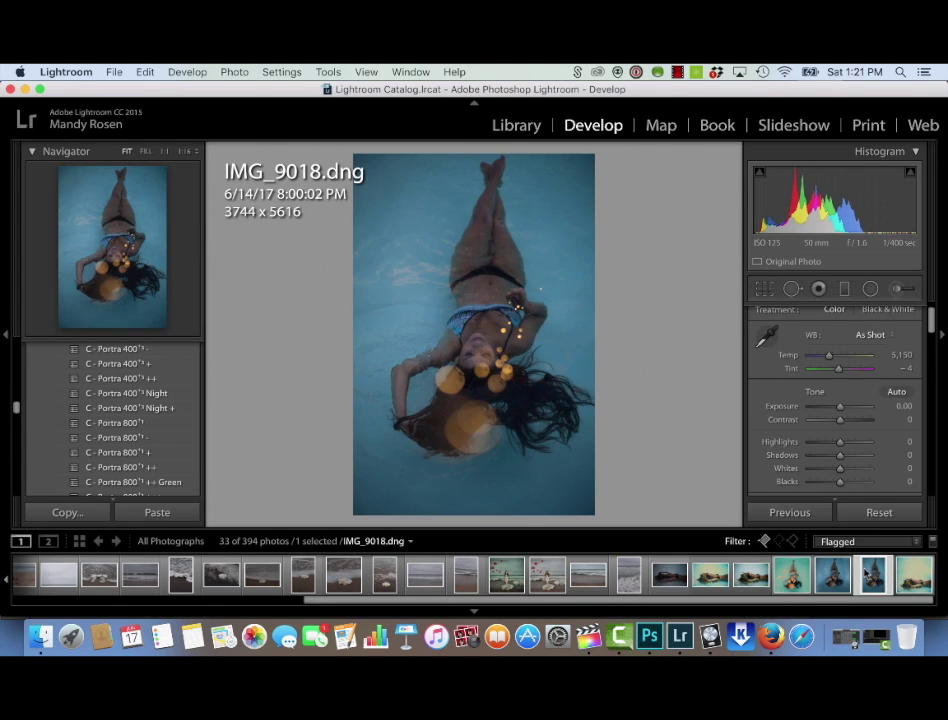
key("Left")
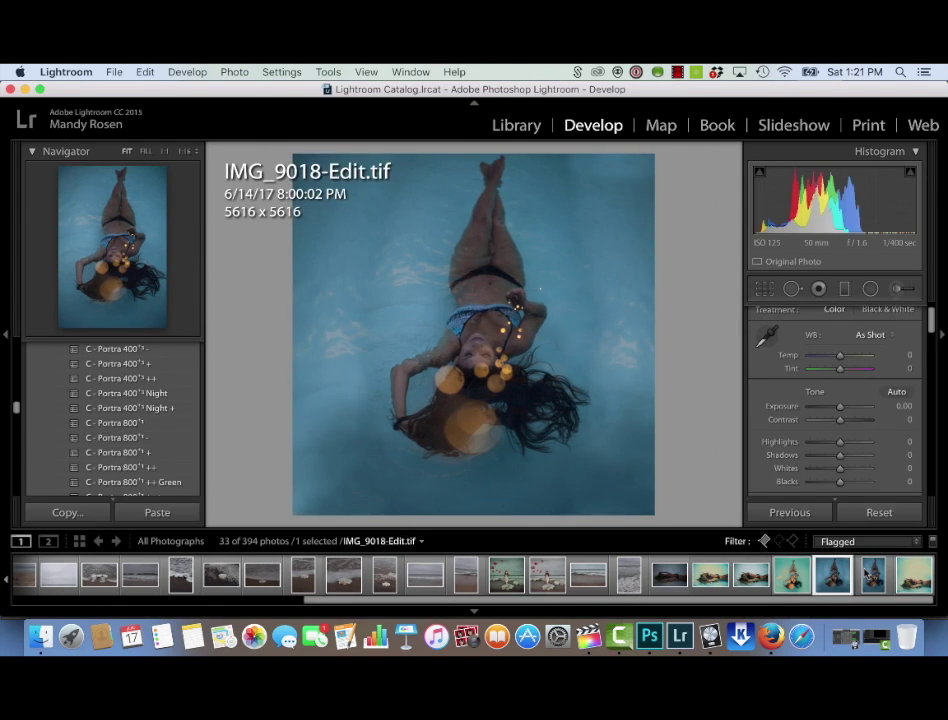
key("Right")
key("Left")
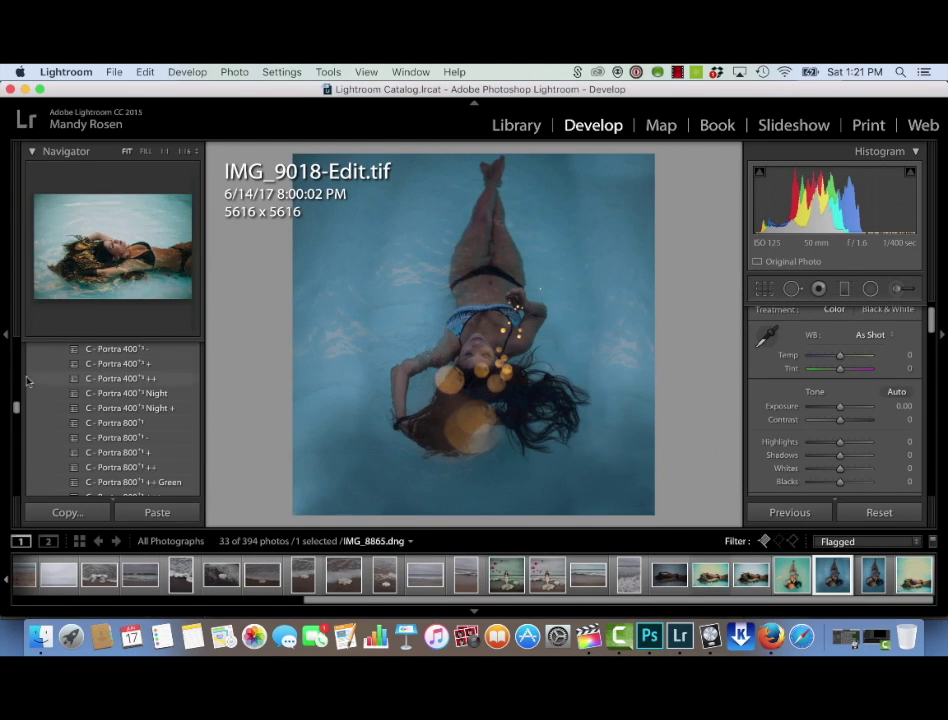
Try the C - Fuji 160C preset on IMG_9018-Edit.tif with Blacks raised to +77.
left_click_drag(16, 410, 16, 351)
left_click(109, 361)
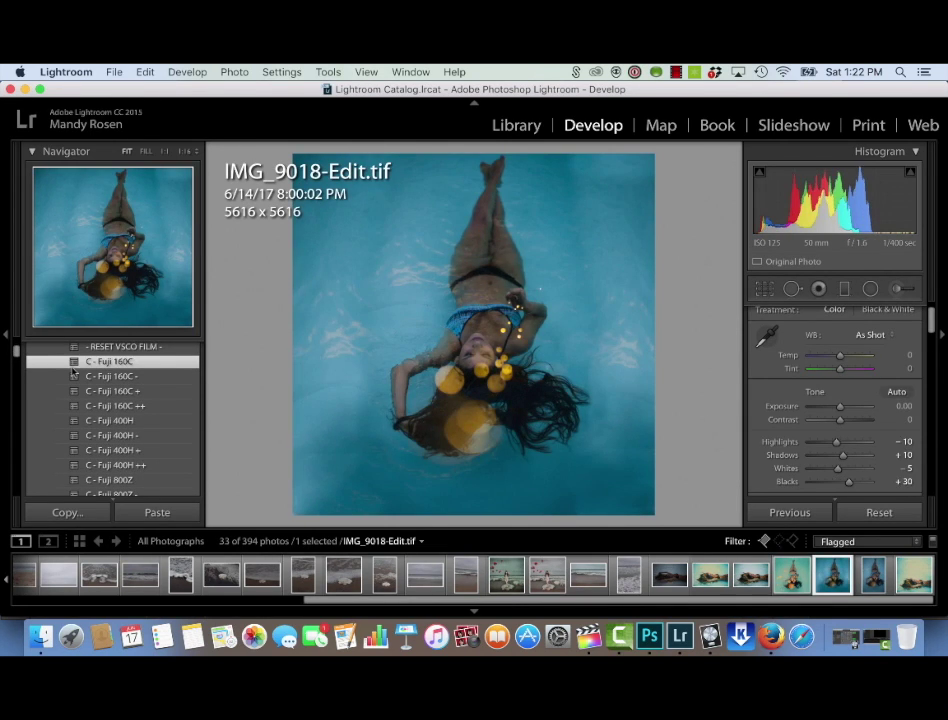
key("super+z")
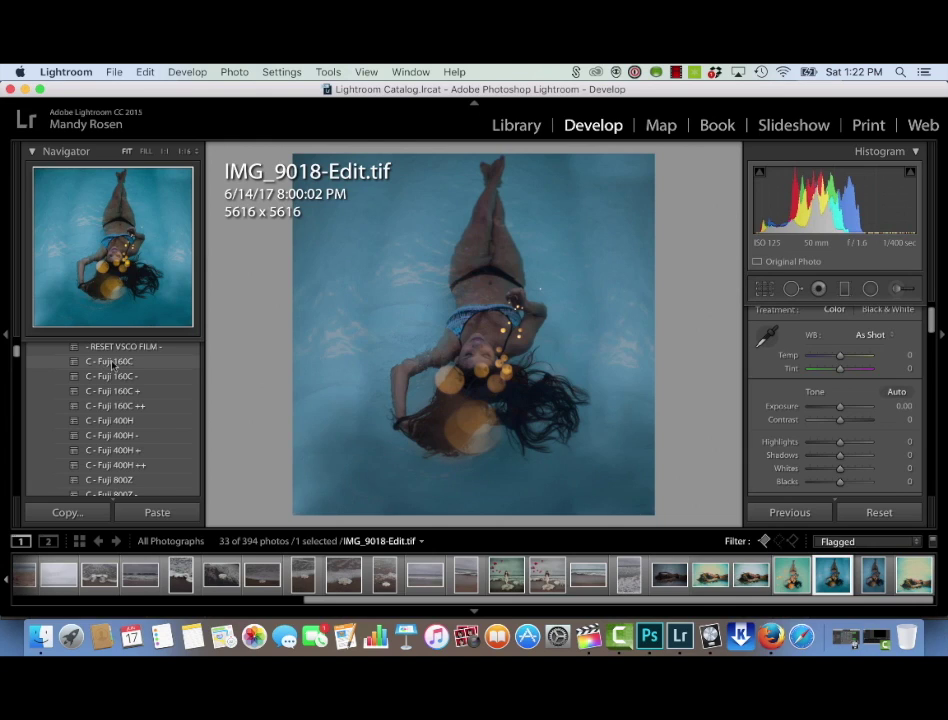
left_click(112, 362)
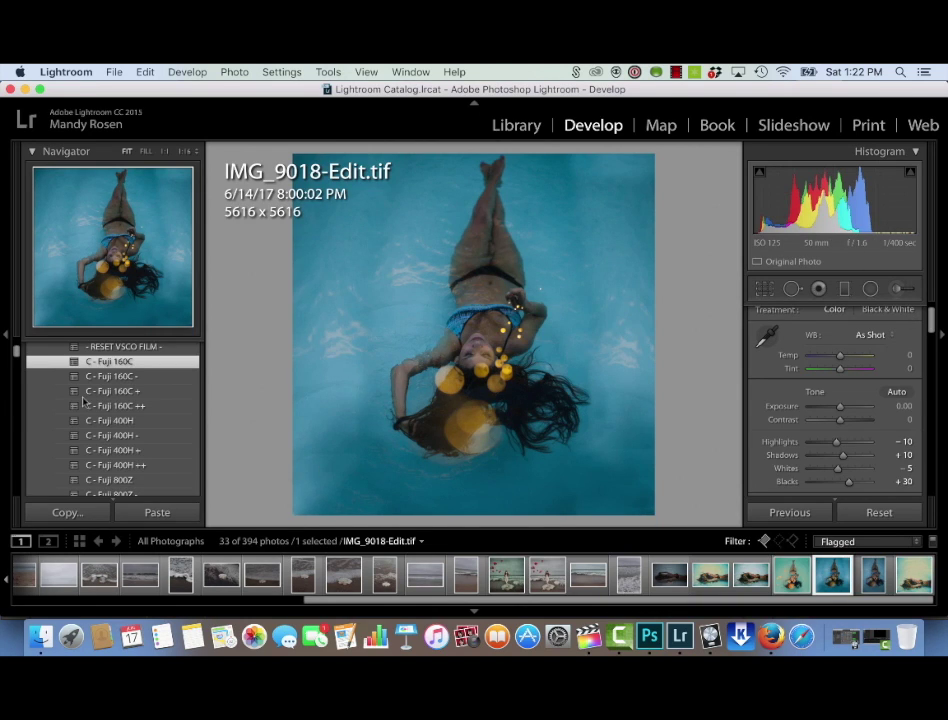
left_click_drag(931, 320, 931, 332)
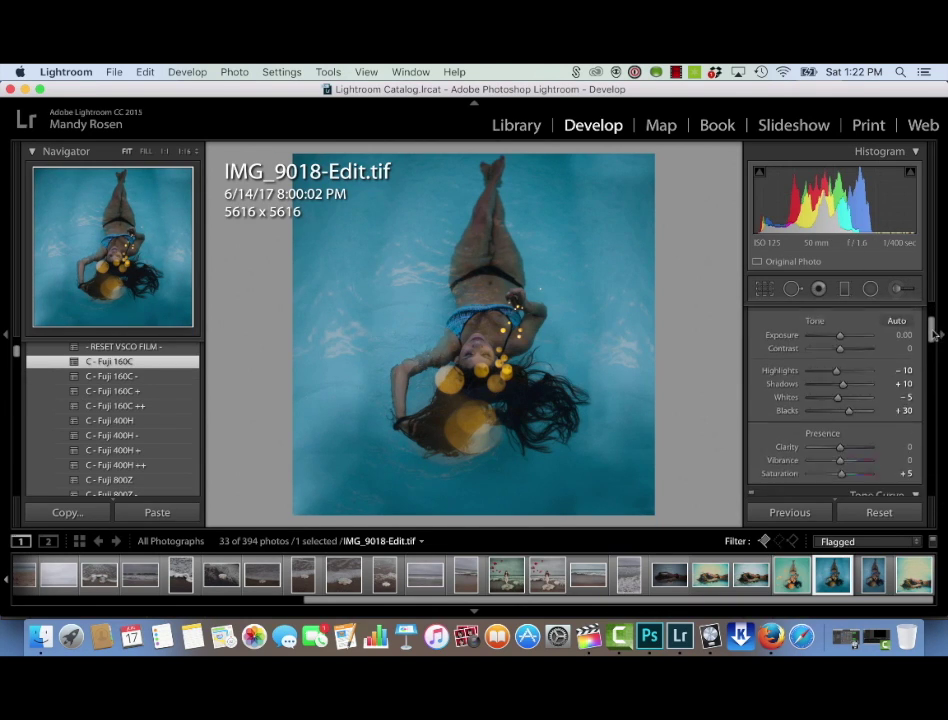
left_click_drag(849, 399, 863, 399)
Apply the C - Portra 160+1 Alt + preset to IMG_9018-Edit.tif and raise Blacks to +76.
left_click_drag(17, 355, 17, 400)
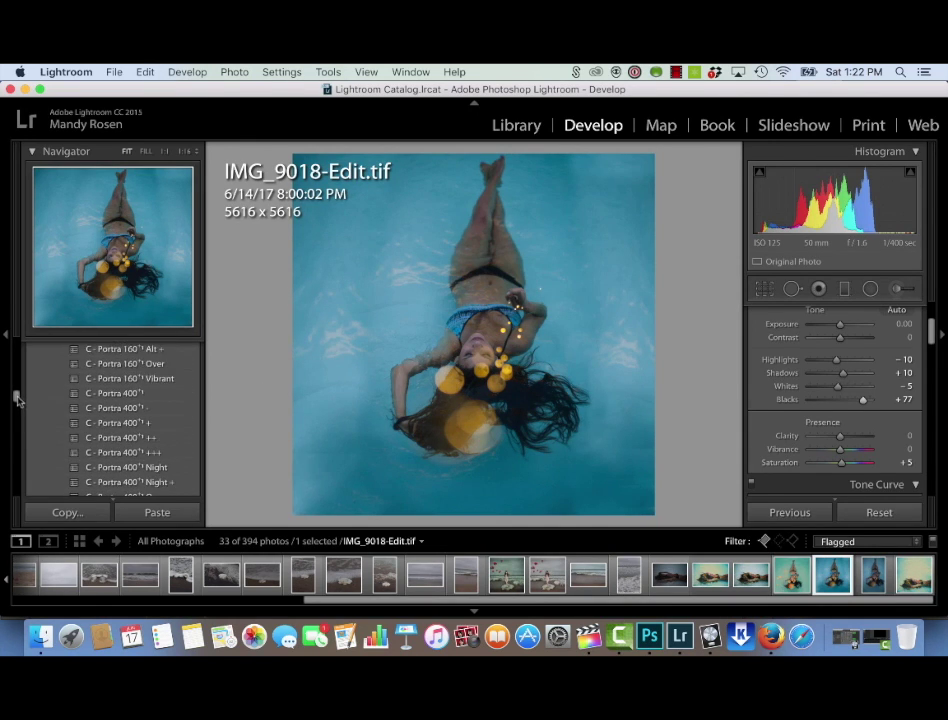
left_click(100, 350)
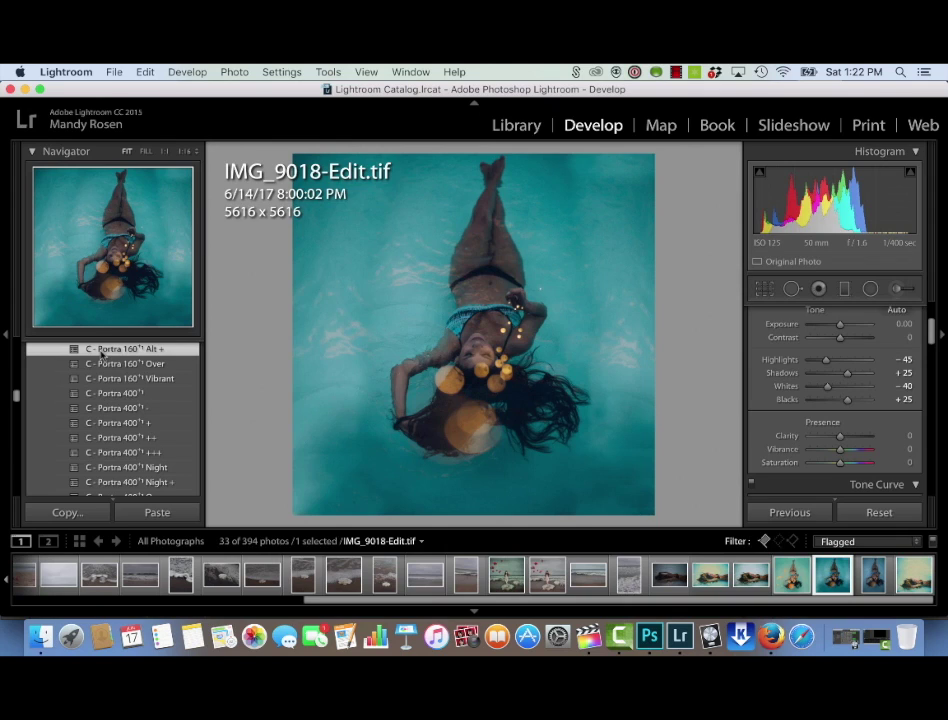
left_click_drag(847, 399, 863, 400)
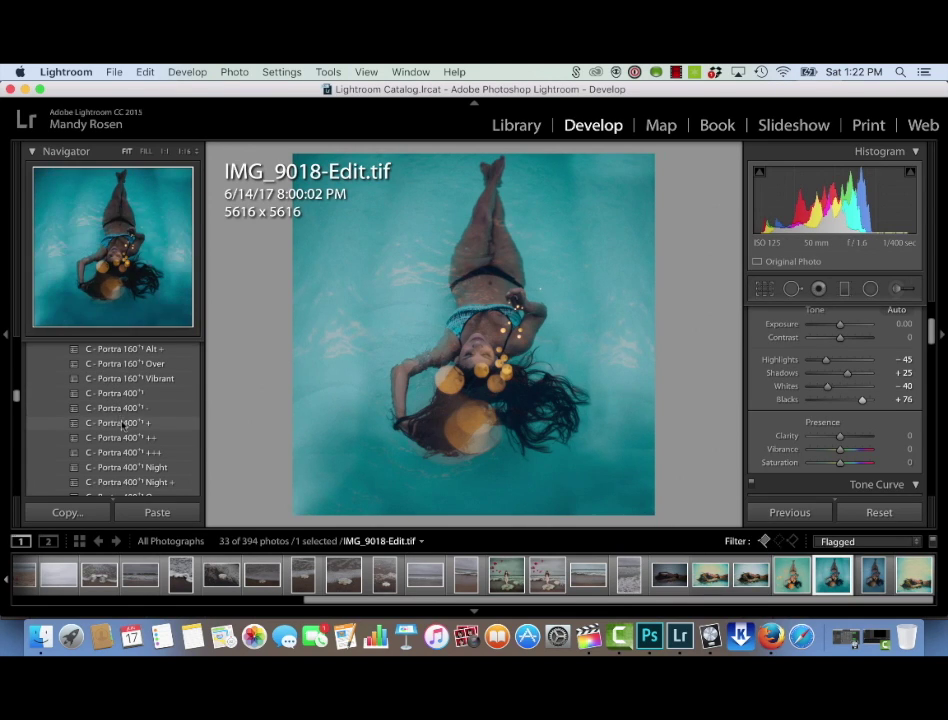
Shift the photo's white balance toward green by setting Tint to -20.
scroll(127, 470, "down", 3)
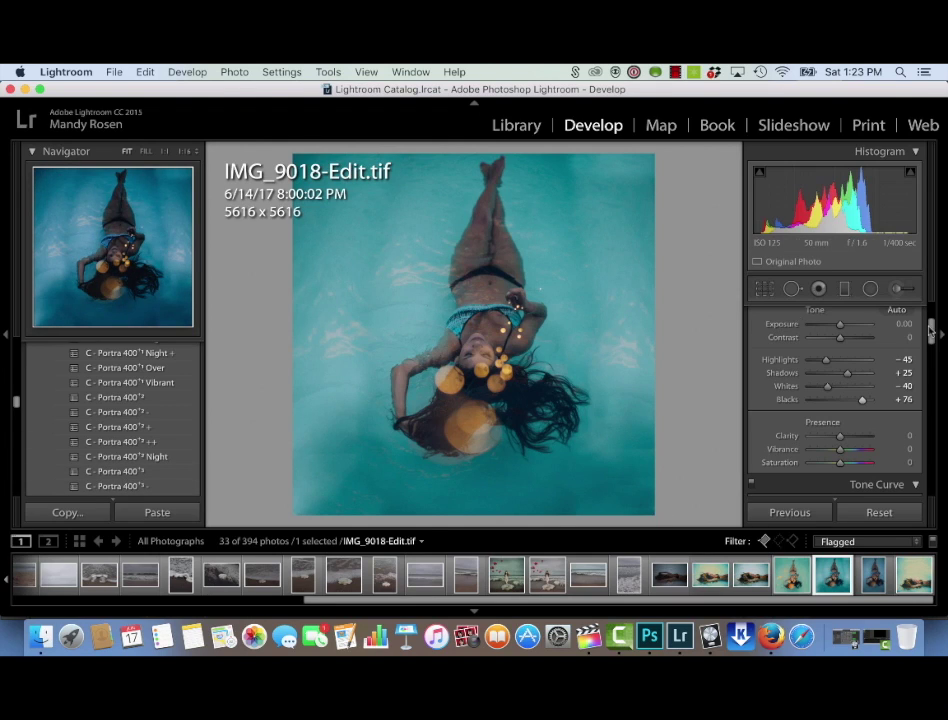
scroll(860, 380, "up", 3)
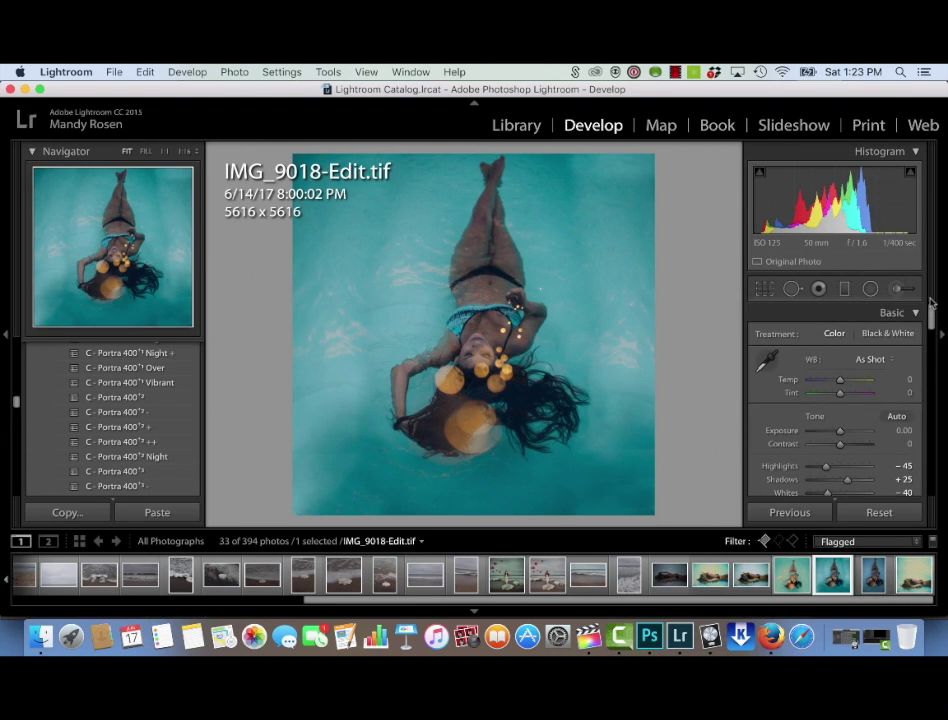
left_click_drag(842, 397, 835, 398)
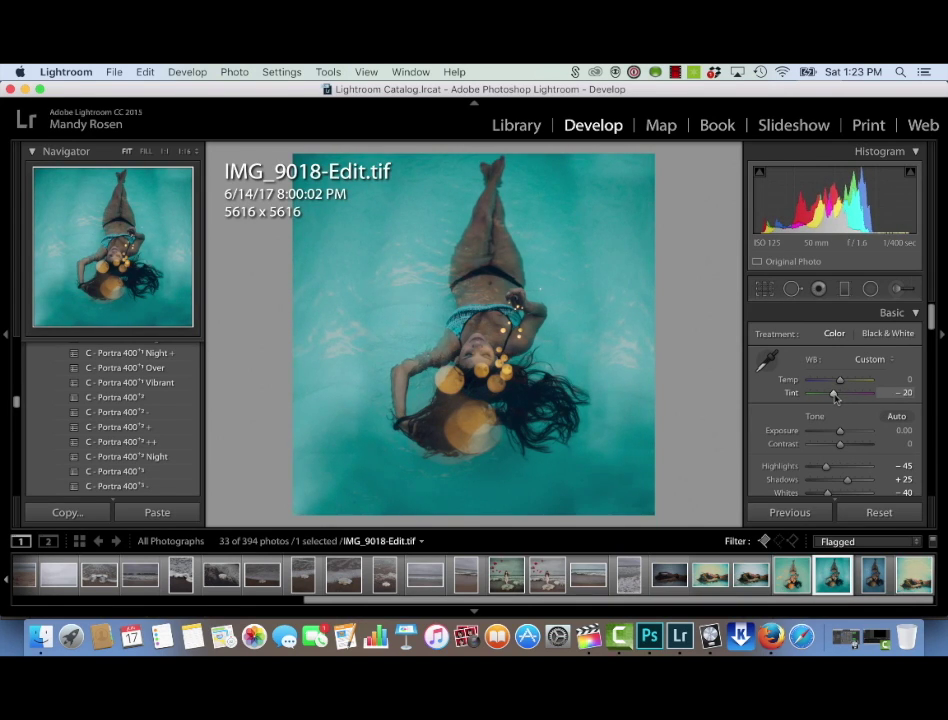
Lower the photo's Whites to -100.
mouse_move(931, 316)
left_mouse_down()
mouse_move(931, 324)
mouse_move(930, 314)
left_mouse_up()
scroll(835, 400, "down", 3)
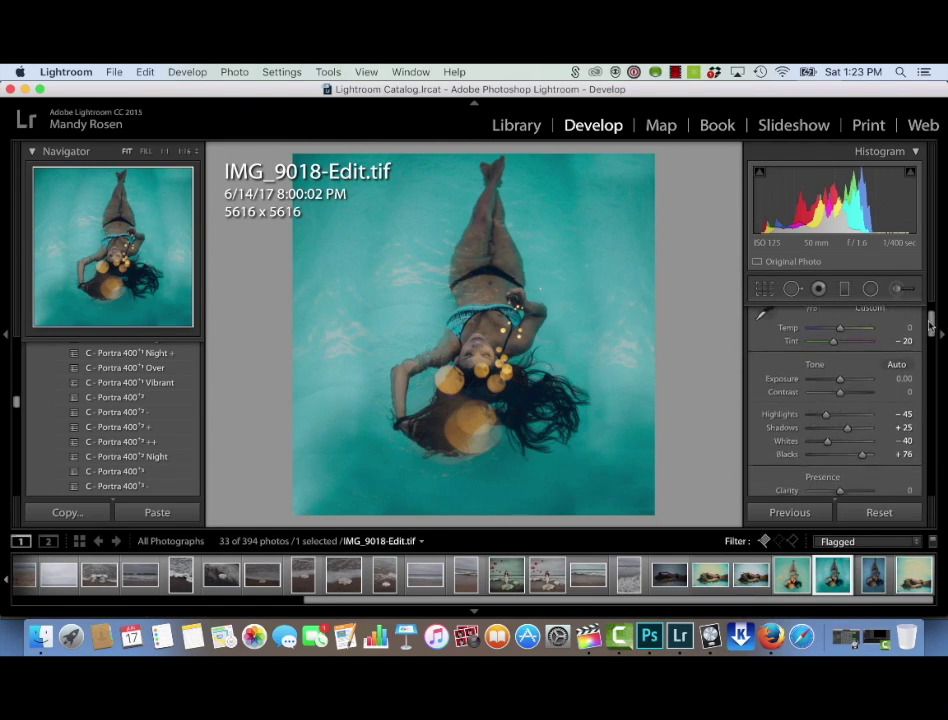
left_click_drag(828, 415, 804, 415)
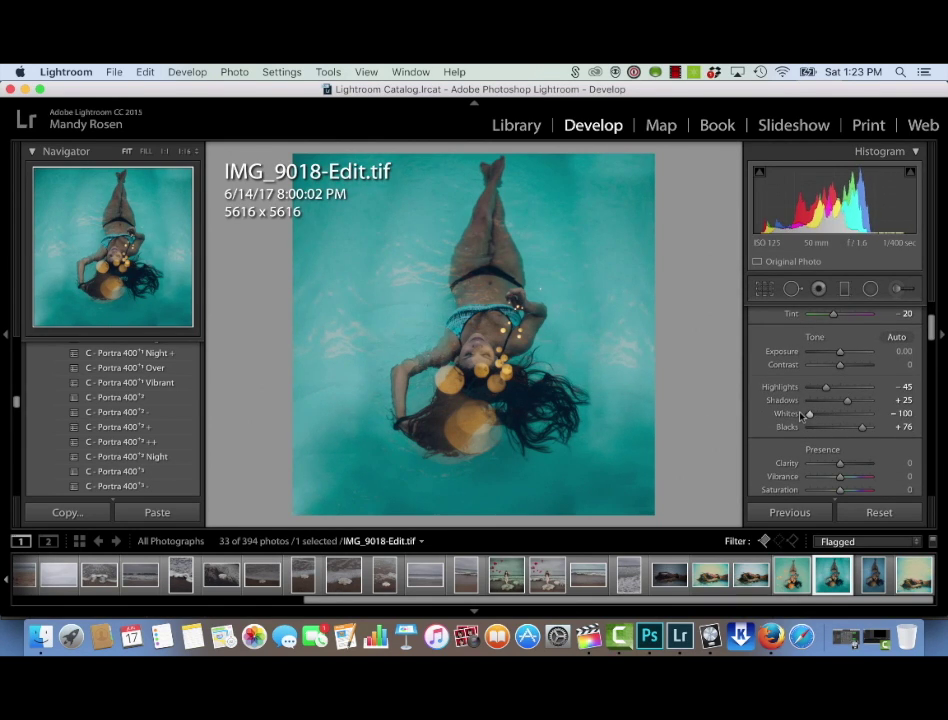
key("super+z")
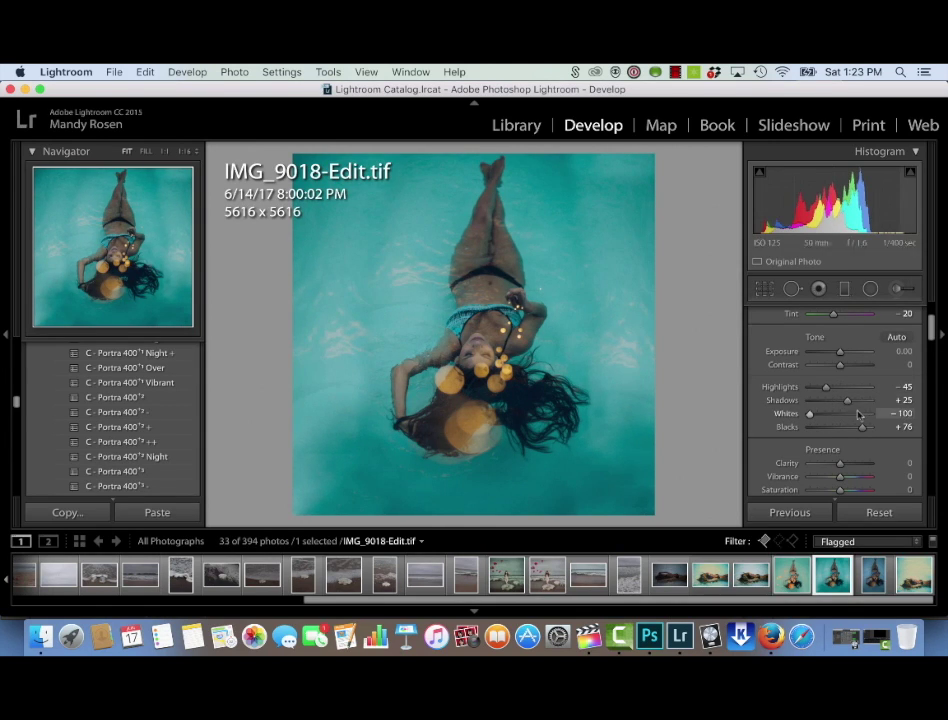
Set the tone curve regions to Highlights -100, Lights +42 and Darks +8, and compare the photo before and after.
left_click_drag(930, 328, 932, 383)
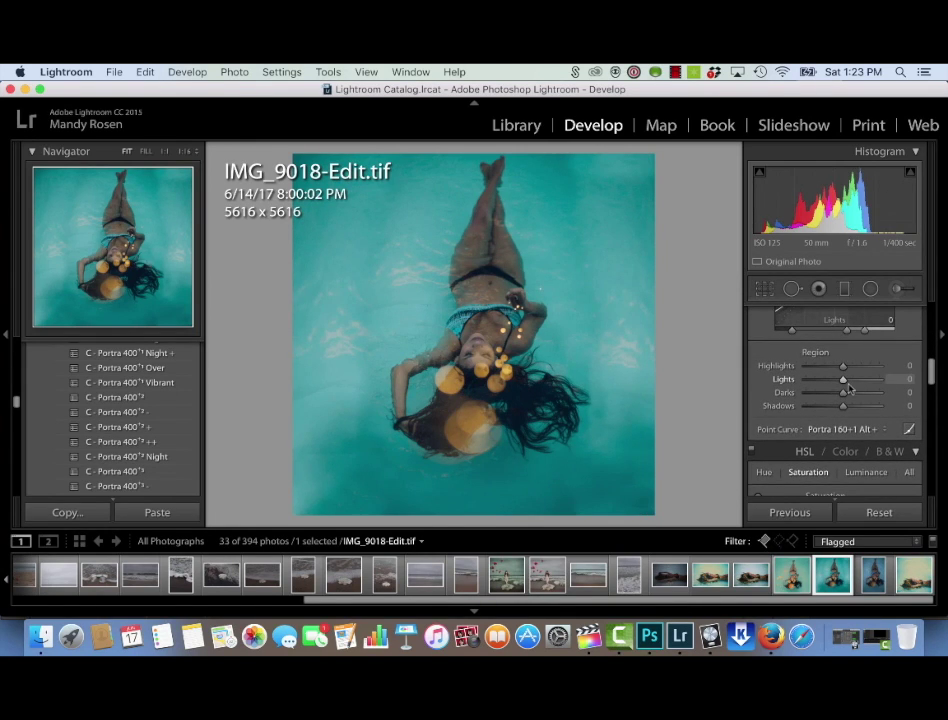
mouse_move(848, 383)
left_mouse_down()
mouse_move(806, 366)
mouse_move(840, 366)
mouse_move(810, 366)
mouse_move(854, 397)
mouse_move(810, 365)
mouse_move(790, 369)
mouse_move(858, 382)
left_mouse_up()
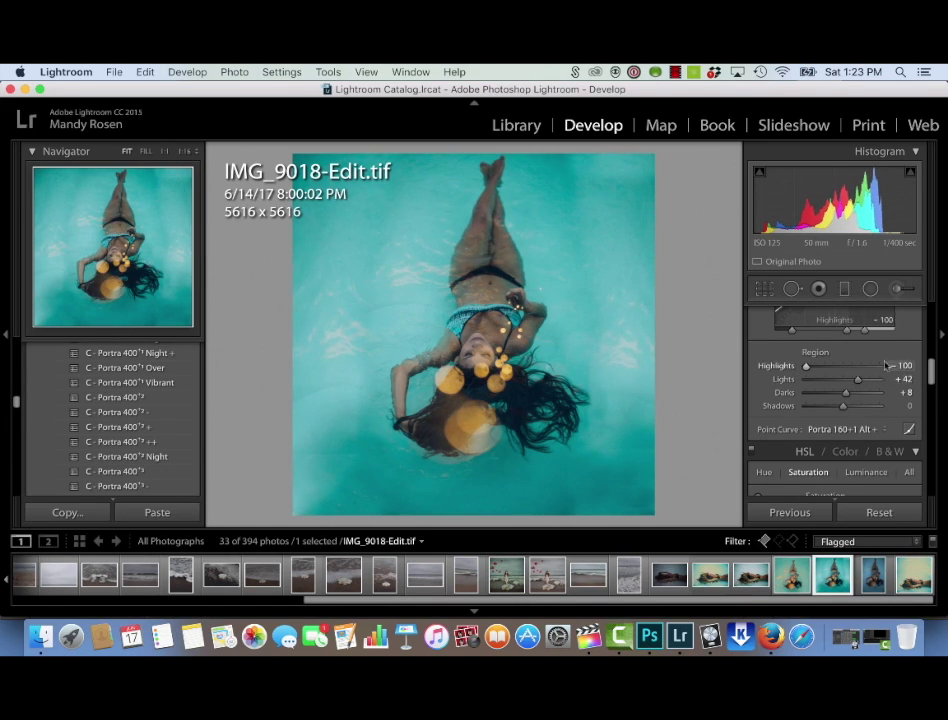
key("y")
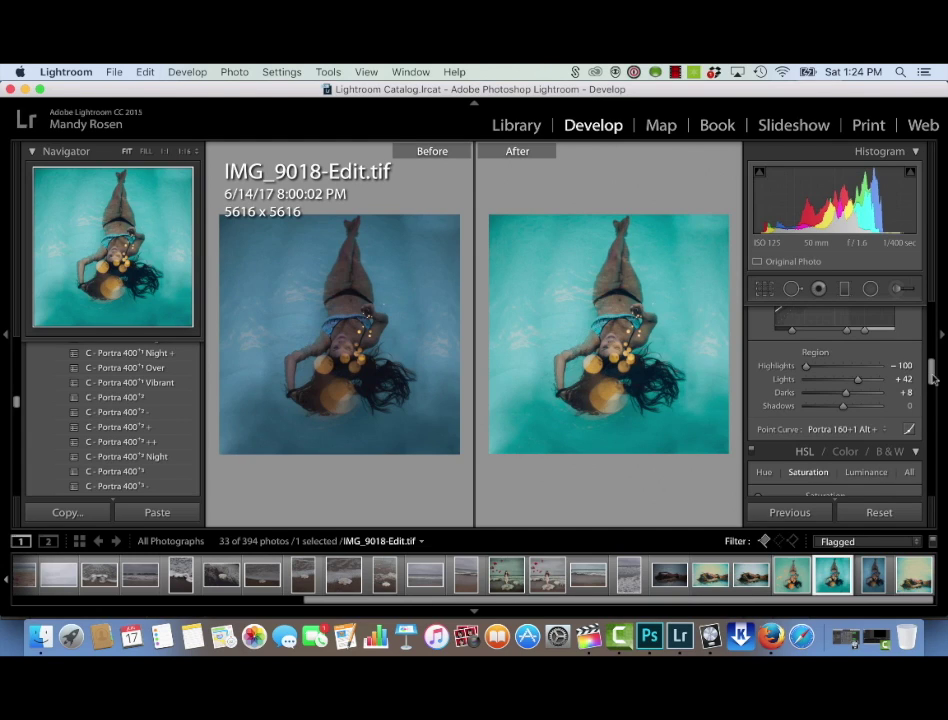
Open IMG_9018-Edit.tif in Photoshop CC 2017 as a copy with Lightroom adjustments.
scroll(931, 373, "up", 6)
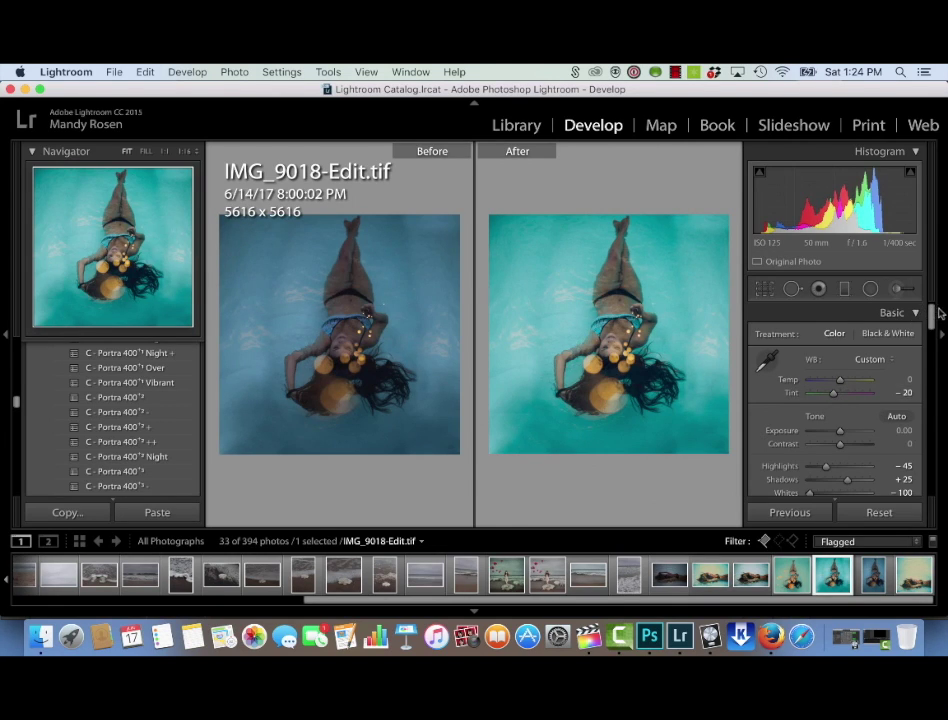
scroll(931, 318, "down", 1)
left_click_drag(933, 318, 933, 337)
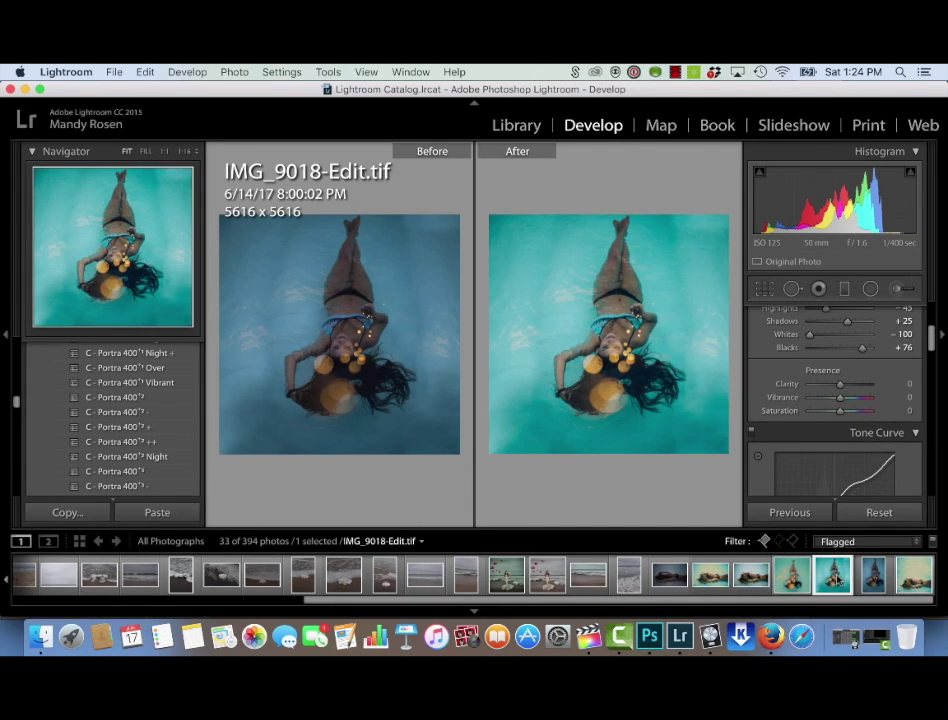
left_click(234, 72)
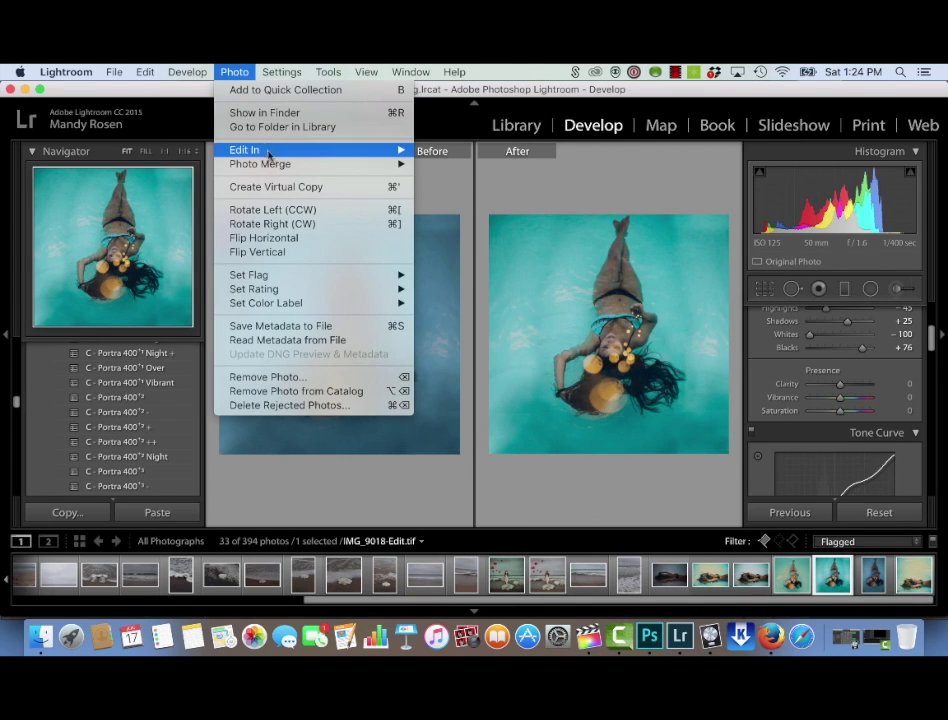
mouse_move(268, 155)
left_click(450, 148)
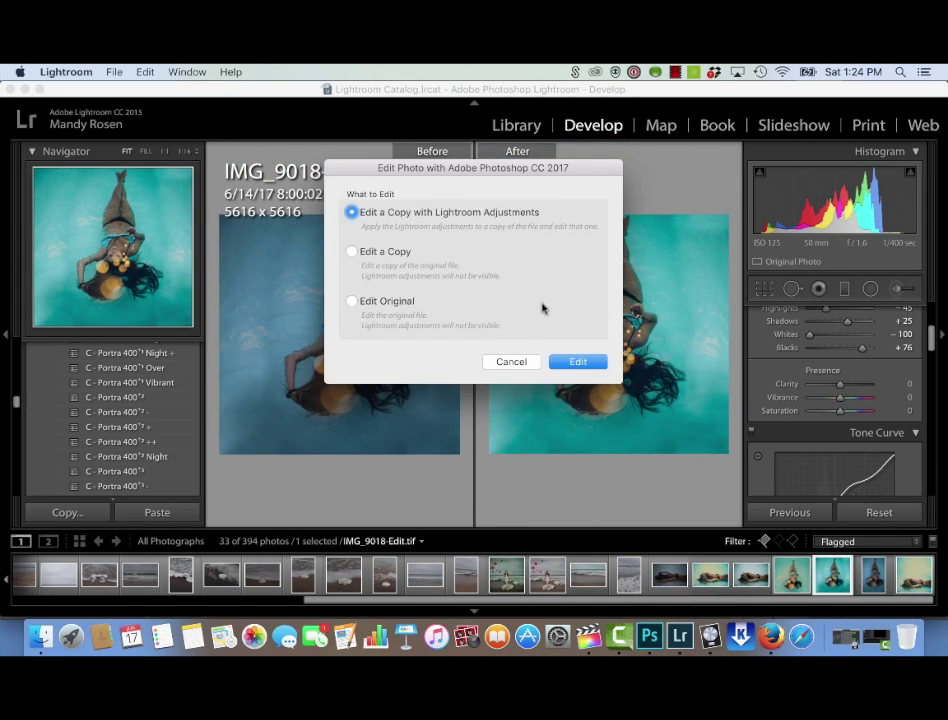
left_click(578, 361)
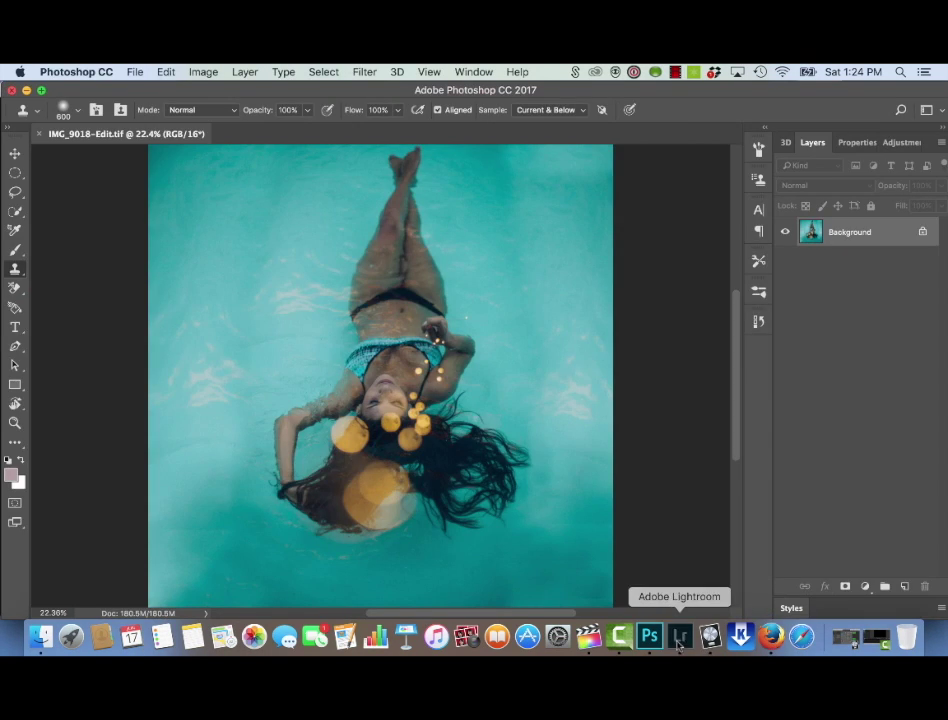
Open the earlier version IMG_9018-Edit-Edit.tif in Photoshop and copy a lasso selection of the orange light circles in the water beside the woman.
left_click(680, 636)
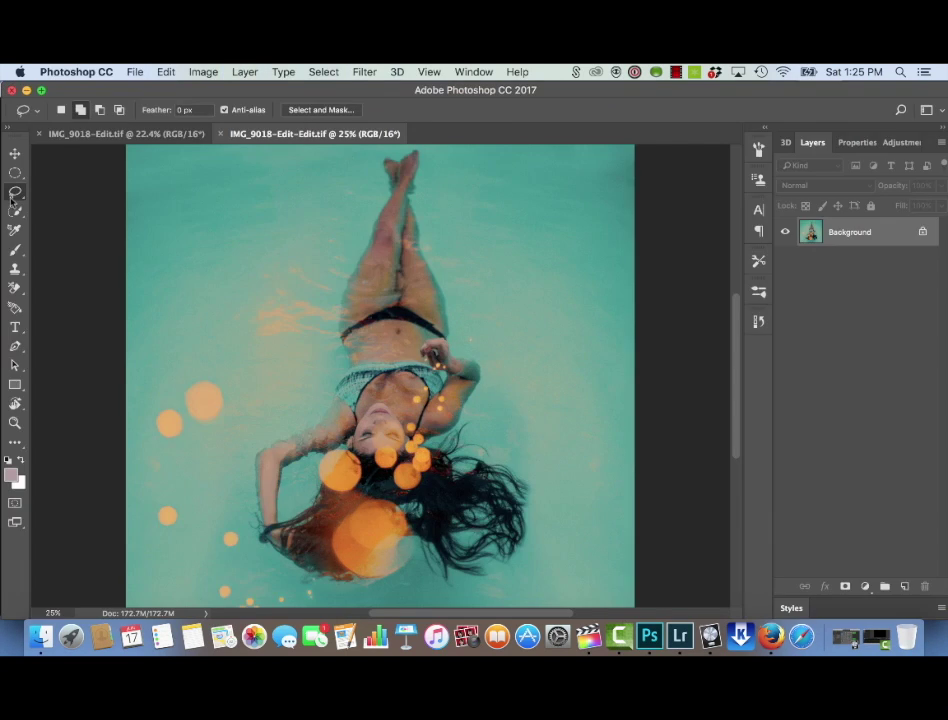
key("super+Tab")
mouse_move(200, 313)
left_mouse_down()
mouse_move(131, 431)
mouse_move(127, 513)
mouse_move(150, 640)
left_mouse_up()
scroll(190, 470, "down", 2)
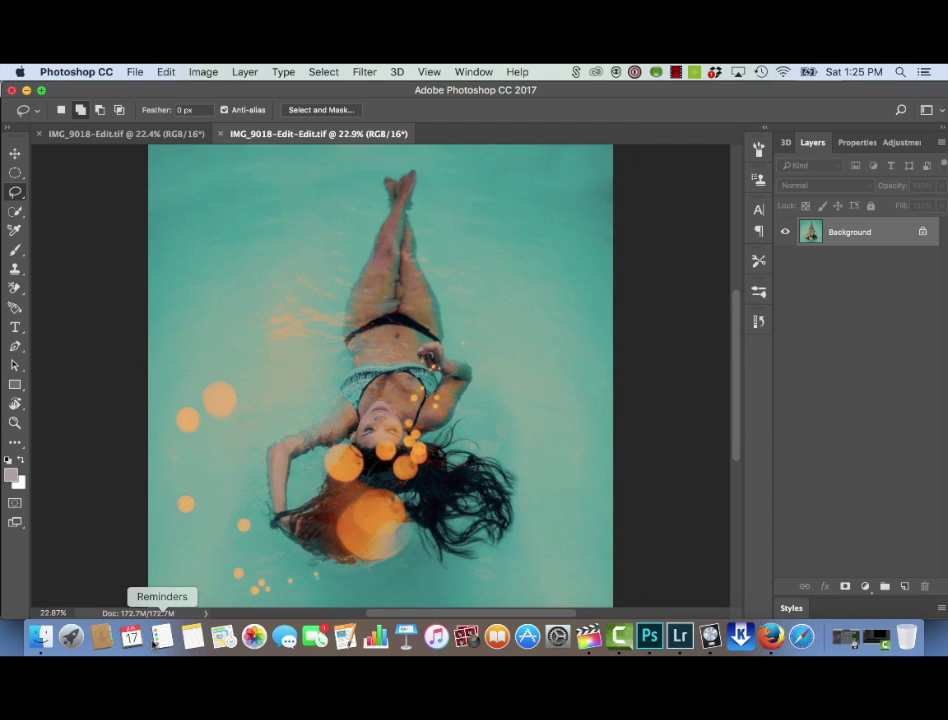
mouse_move(214, 341)
left_mouse_down()
mouse_move(151, 393)
mouse_move(137, 509)
mouse_move(142, 605)
mouse_move(282, 652)
left_mouse_up()
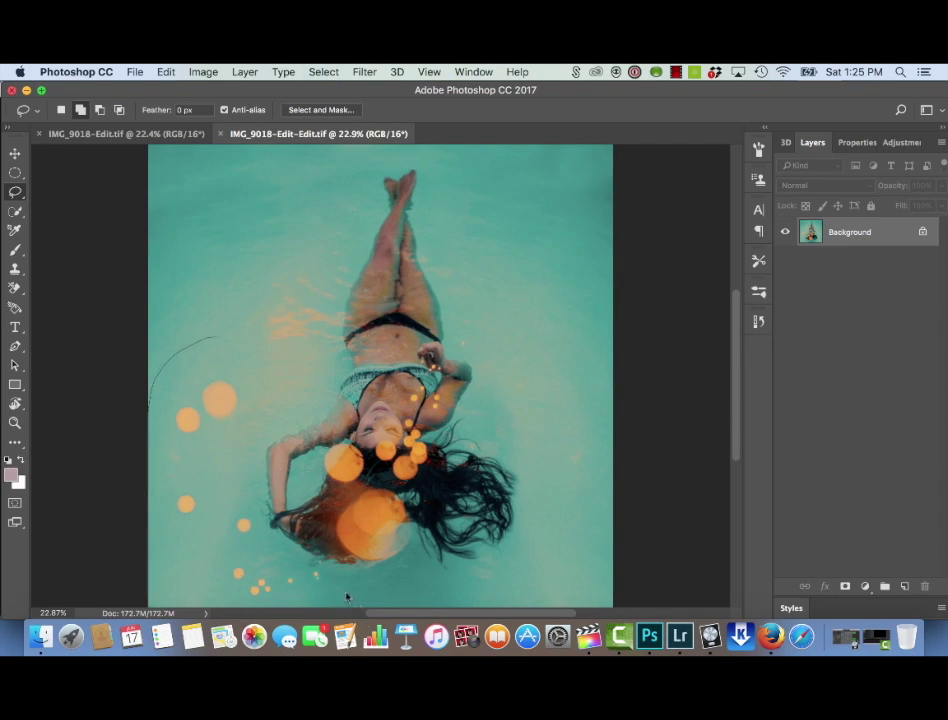
mouse_move(255, 516)
left_mouse_down()
mouse_move(240, 466)
mouse_move(264, 428)
left_mouse_up()
left_click_drag(250, 356, 237, 332)
key("super+c")
Paste the copied light circles into IMG_9018-Edit.tif and position them over the lower-left water.
left_click(156, 133)
key("super+v")
key("v")
left_click_drag(397, 382, 219, 479)
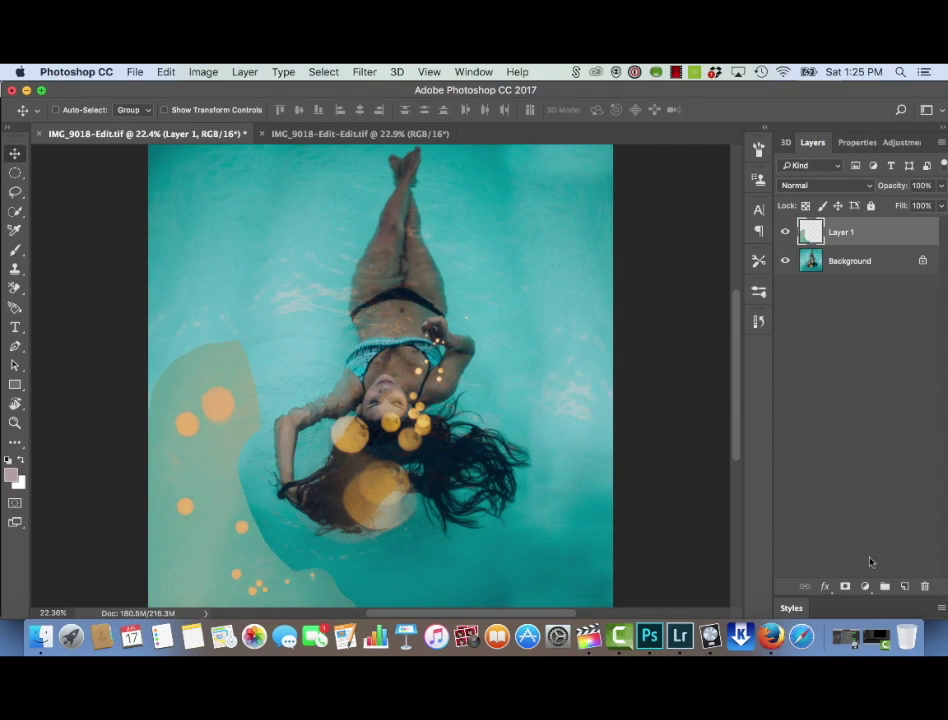
Add a mask to the light circles layer and paint out its surrounding green water with a black brush enlarged to 800.
left_click(844, 586)
key("b")
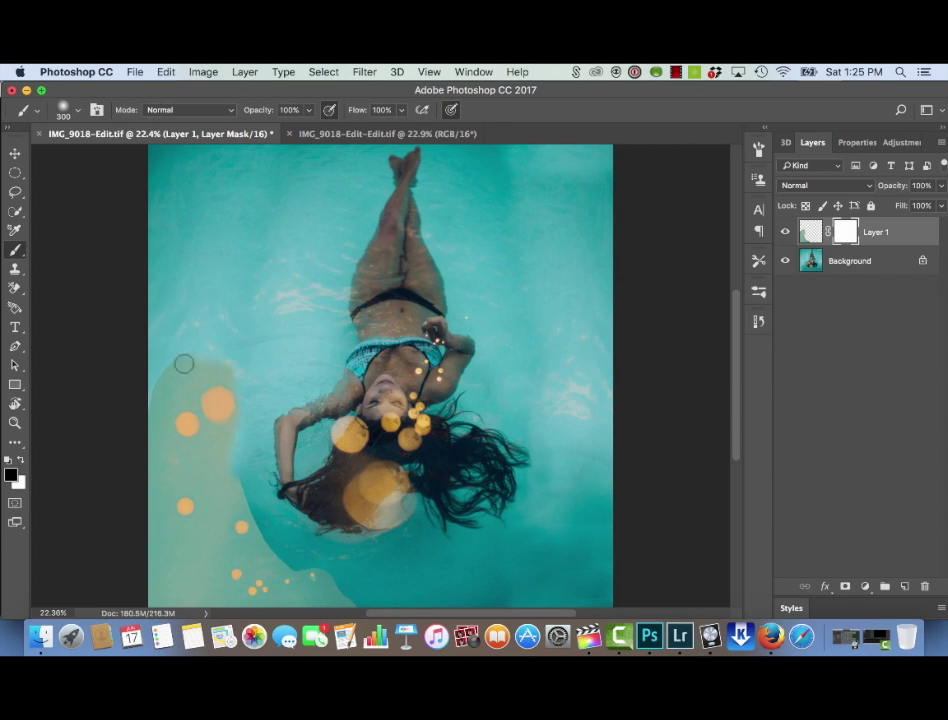
key("bracketright")
key("bracketright")
key("bracketright")
key("bracketright")
key("bracketright")
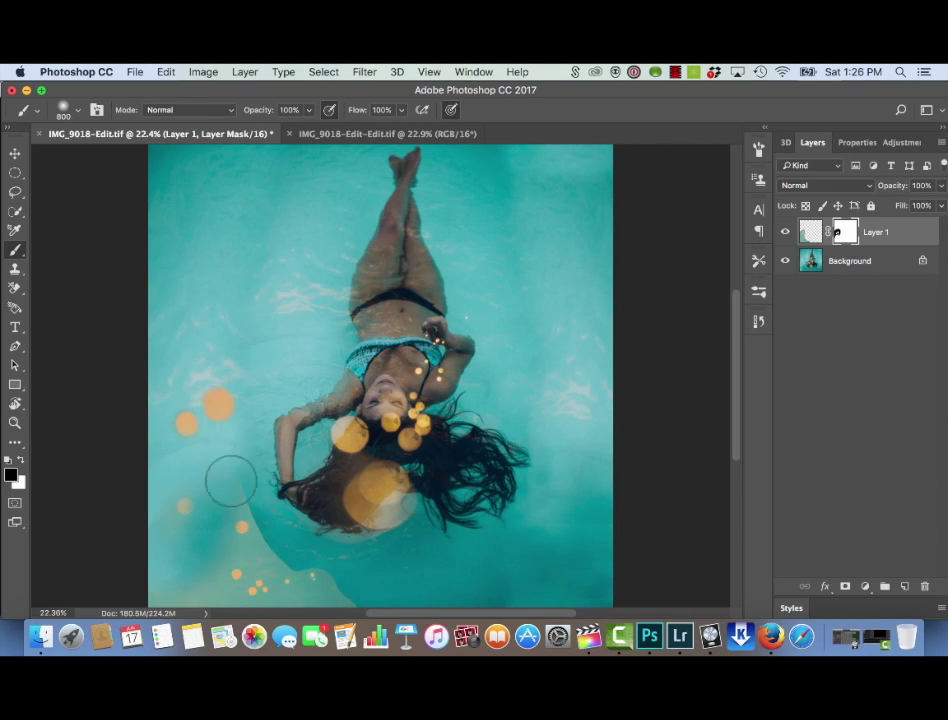
mouse_move(212, 497)
left_mouse_down()
mouse_move(346, 560)
mouse_move(206, 602)
left_mouse_up()
Refine the mask around the small light circles with a brush reduced to 100 and 70, and compare with the layer hidden.
key("bracketleft")
key("bracketleft")
key("bracketleft")
key("bracketleft")
key("bracketleft")
key("bracketleft")
key("bracketleft")
key("bracketleft")
key("bracketleft")
key("bracketleft")
key("bracketleft")
key("bracketleft")
key("bracketleft")
key("bracketleft")
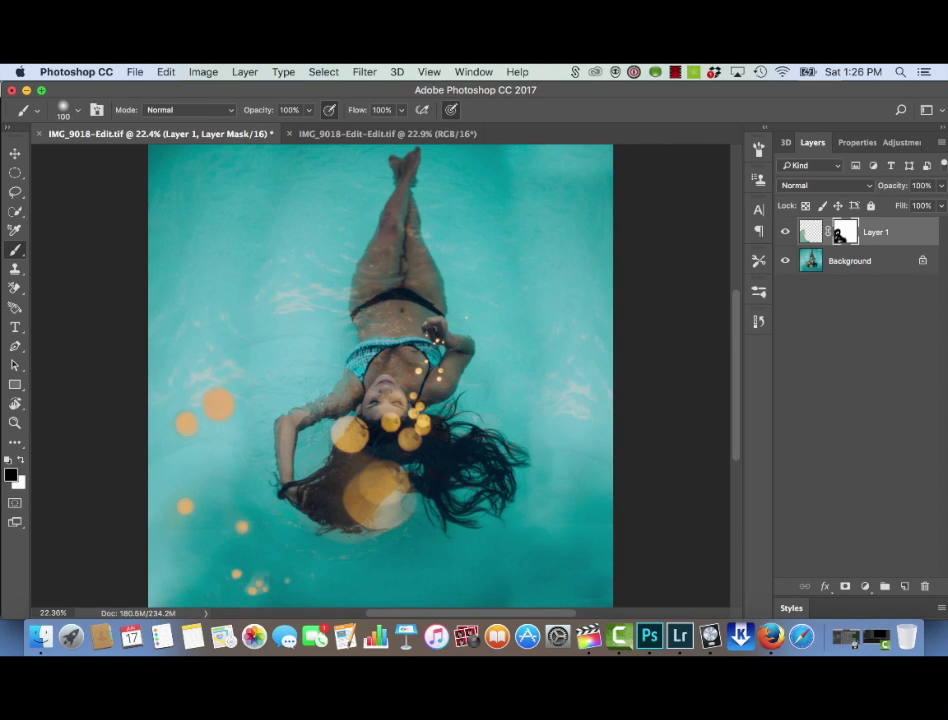
key("x")
left_click(786, 232)
left_click(786, 232)
left_click(786, 232)
left_click(786, 232)
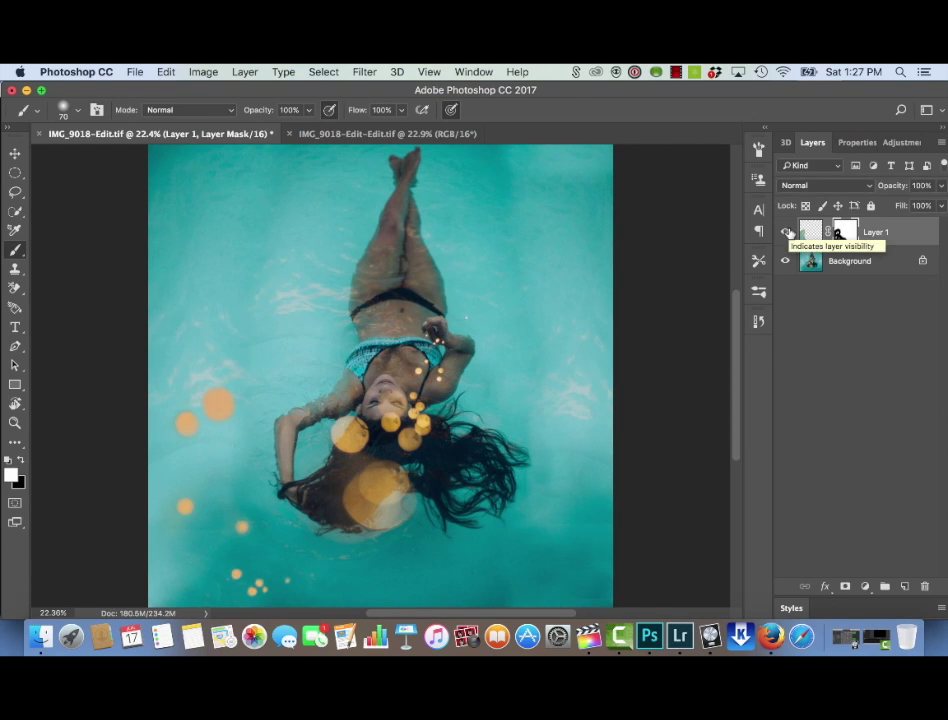
Flatten the light circles layer into the Background and add a Curves adjustment layer.
left_click(245, 72)
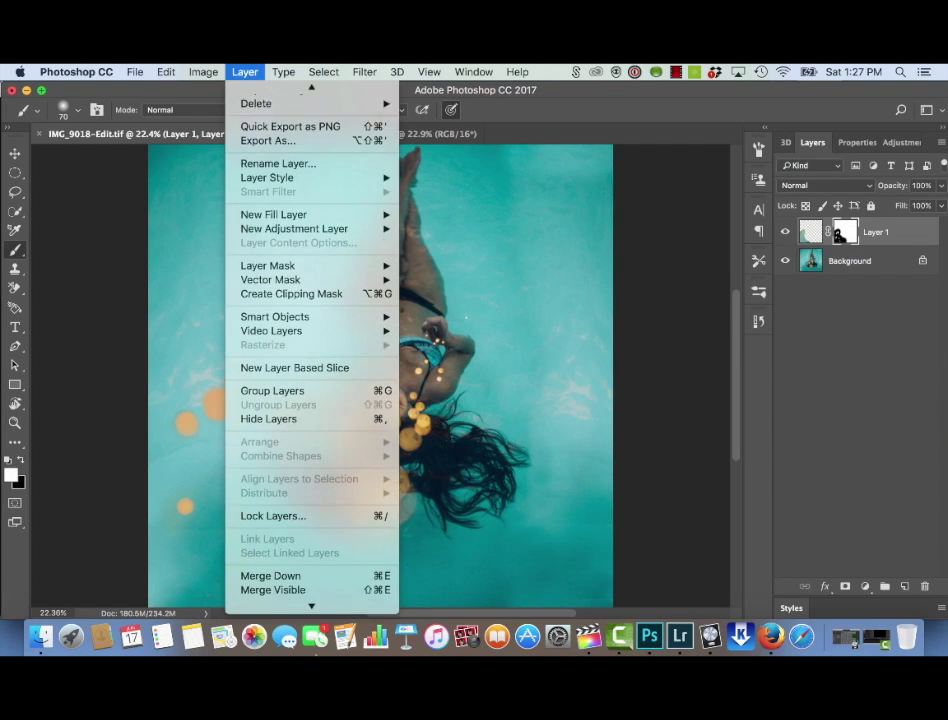
left_click(273, 566)
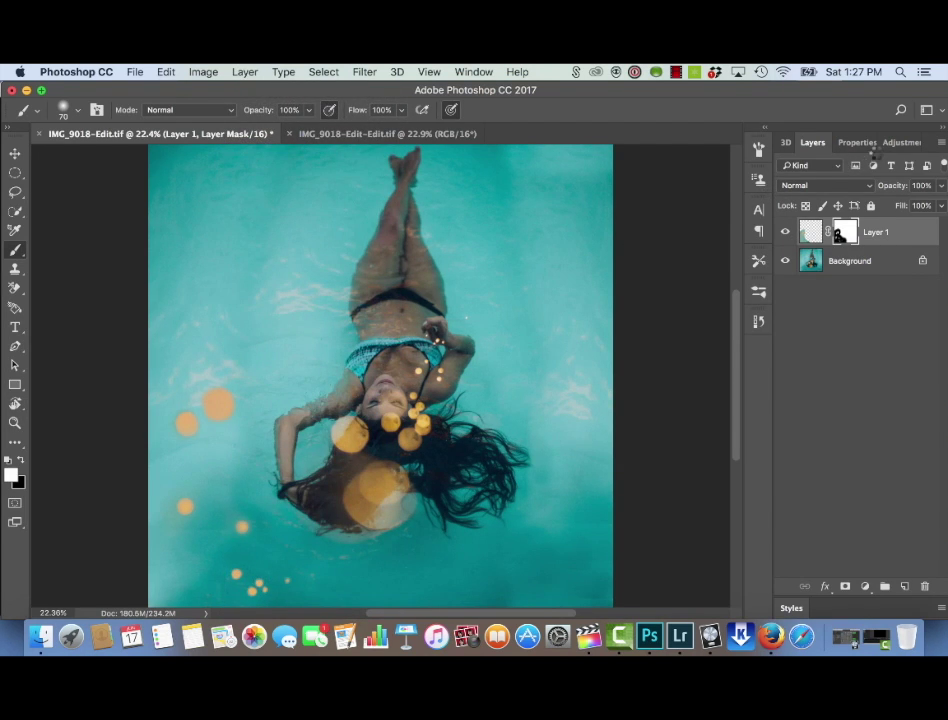
left_click(898, 142)
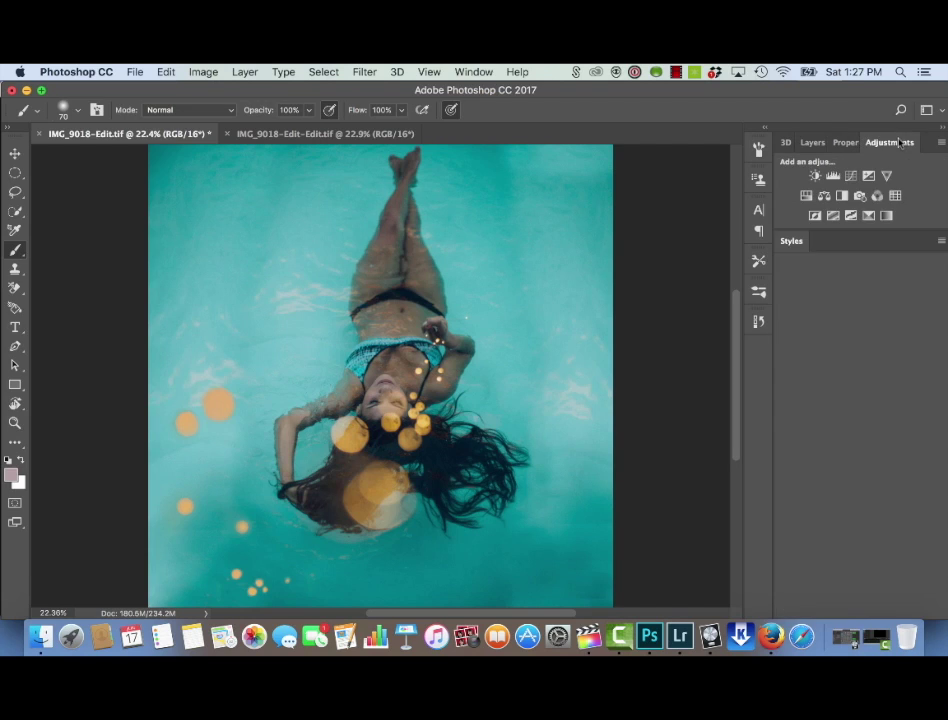
left_click(851, 176)
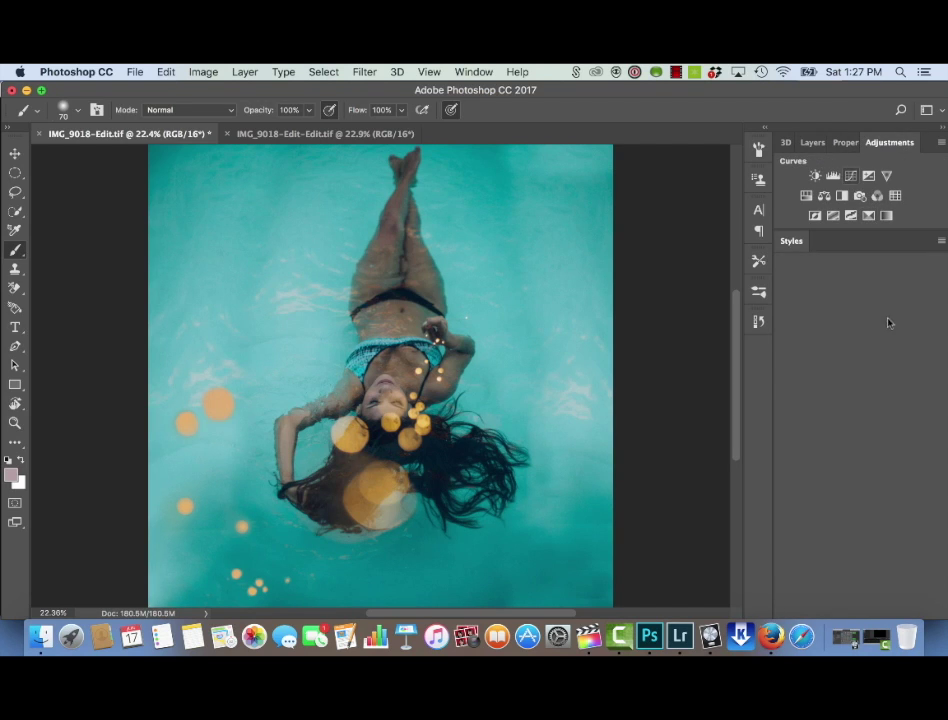
Anchor the RGB curve's midpoint, lower its white endpoint and fine-tune the black endpoint to a slight inward shift at output 0.
left_click(868, 278)
mouse_move(925, 225)
left_mouse_down()
mouse_move(924, 255)
mouse_move(925, 247)
left_mouse_up()
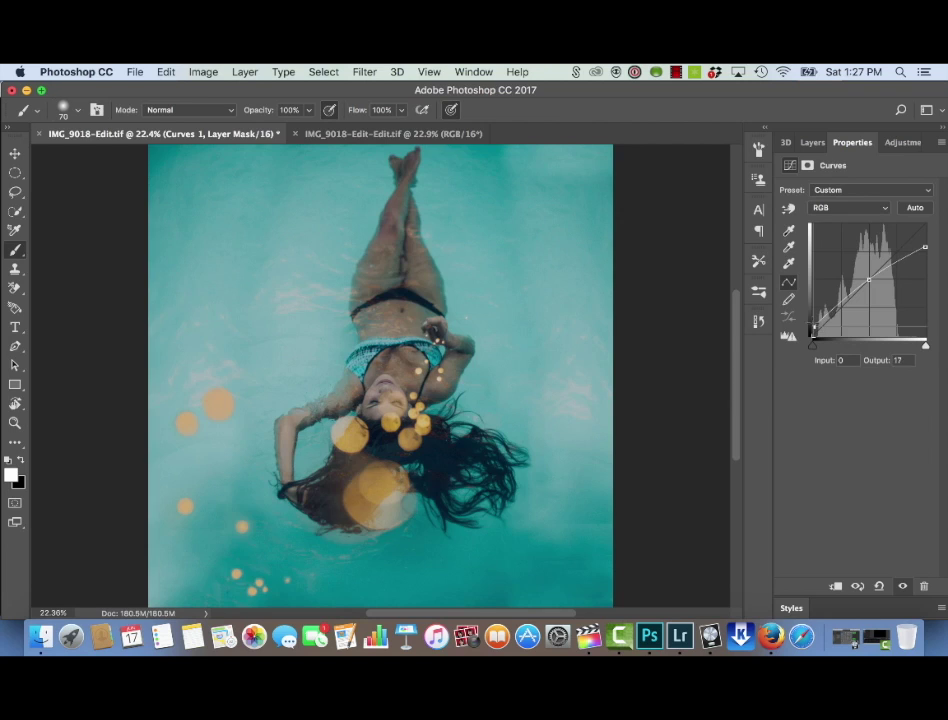
key("minus")
key("Up")
key("Up")
key("Up")
key("Down")
key("Down")
key("Down")
key("shift+Right")
key("Right")
key("Right")
key("Right")
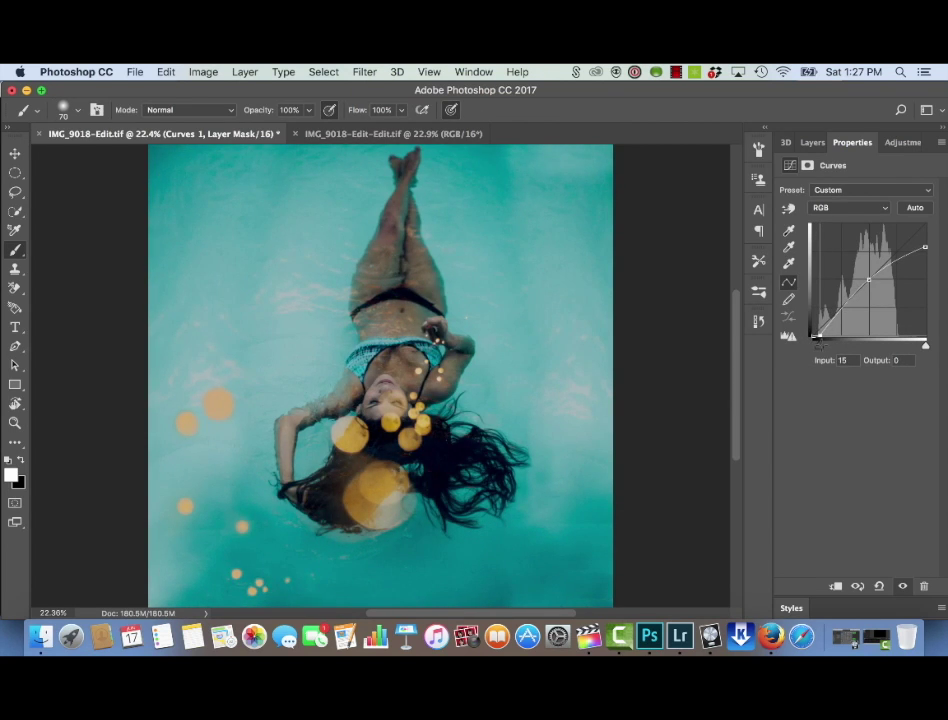
key("Left")
key("Left")
key("Left")
key("Left")
key("Left")
key("Left")
key("Left")
key("Left")
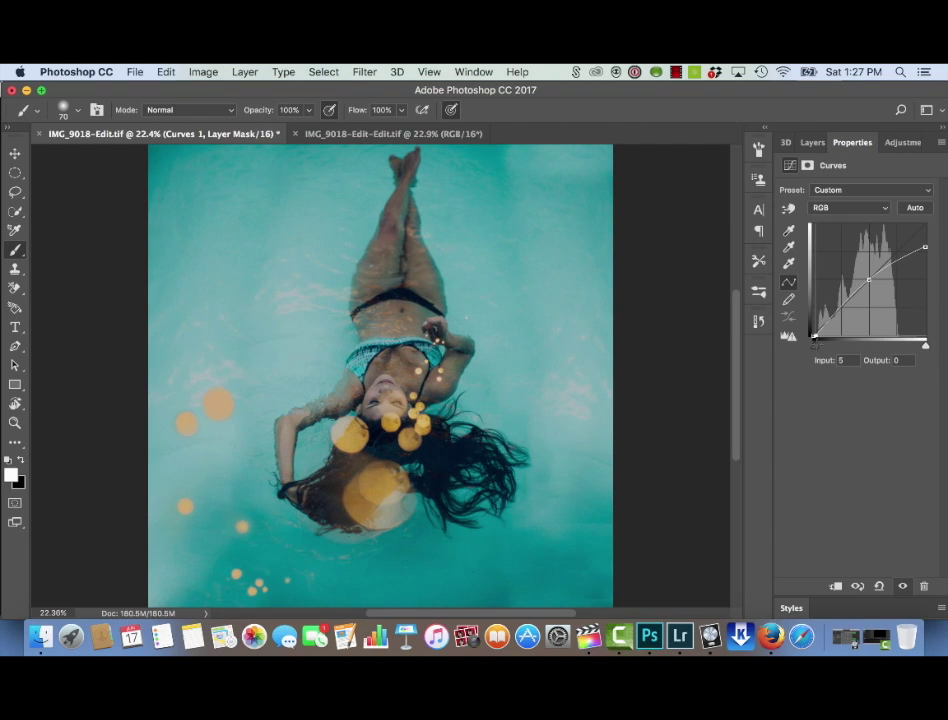
key("Left")
key("Left")
key("Left")
Move the Green curve's white point to input 223, output 255, and raise the Blue curve's black point to output 10.
left_click(848, 207)
left_click(835, 231)
left_click_drag(926, 225, 912, 224)
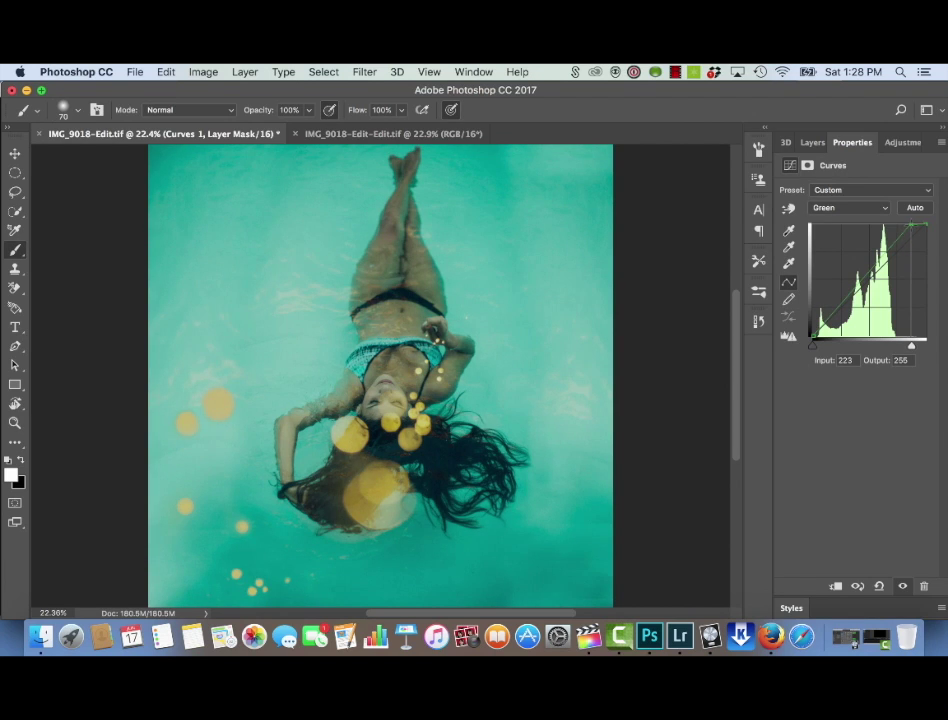
key("alt+5")
left_click_drag(812, 336, 812, 333)
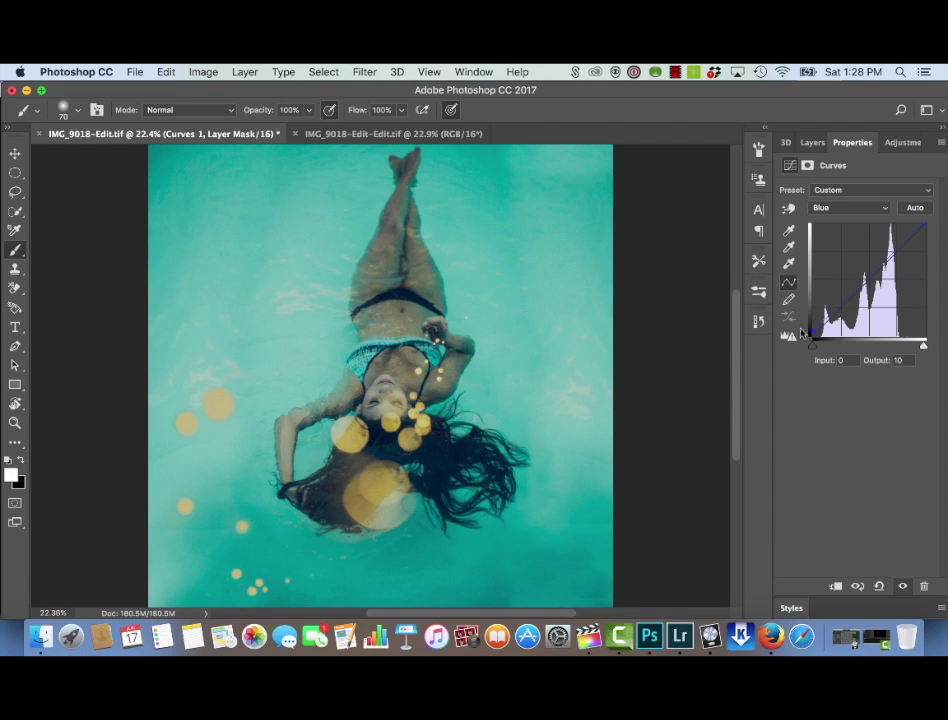
Compare the photo with and without the Curves adjustment, and reduce the layer's fill to 75% and opacity to 68%.
left_click(858, 587)
left_click(858, 587)
left_click(858, 587)
left_click(812, 145)
left_click(941, 206)
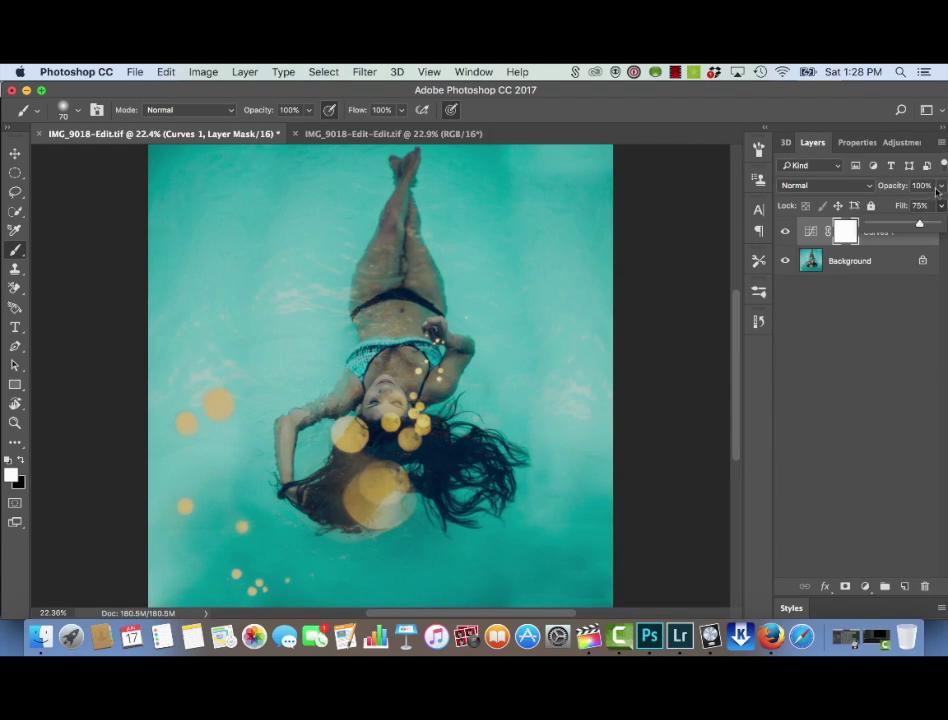
left_click(941, 185)
left_click(916, 206)
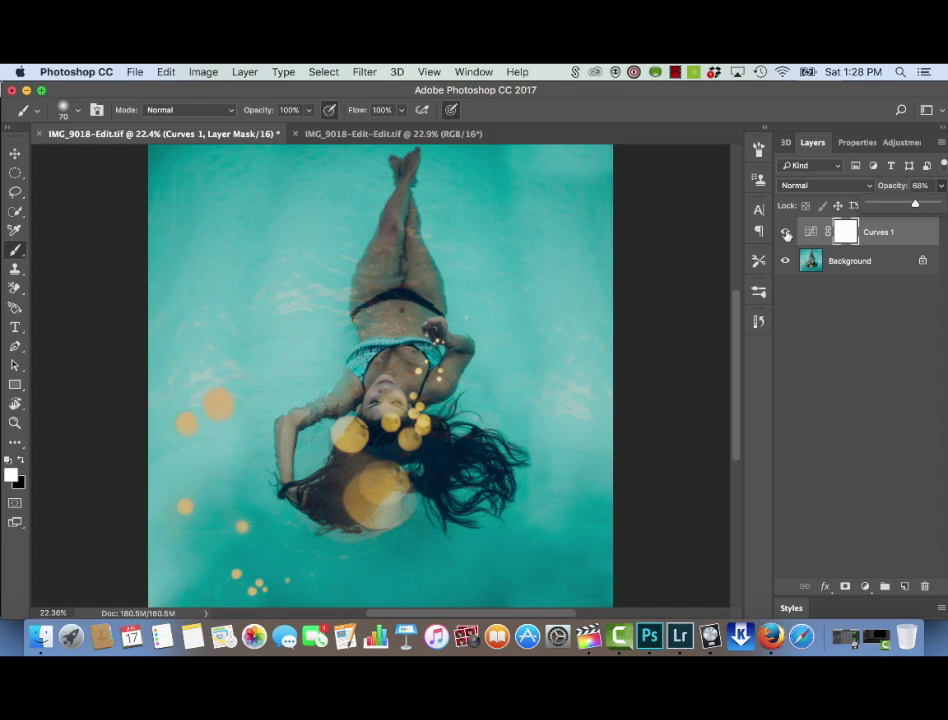
Add a Selective Color adjustment layer and set the Reds to Cyan -99% and Magenta +100%.
left_click(902, 142)
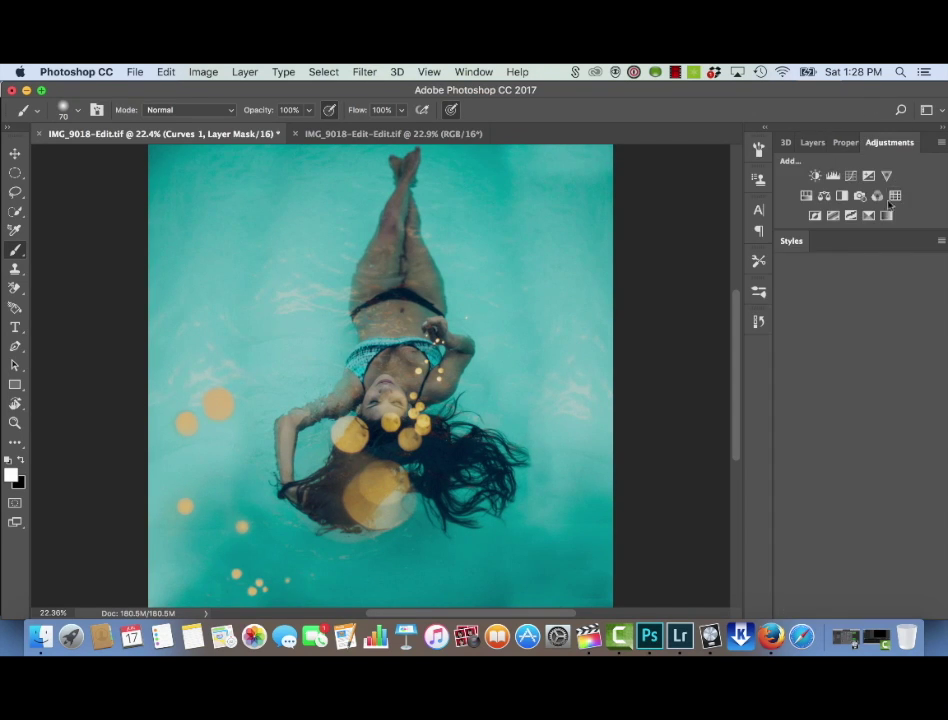
left_click(866, 216)
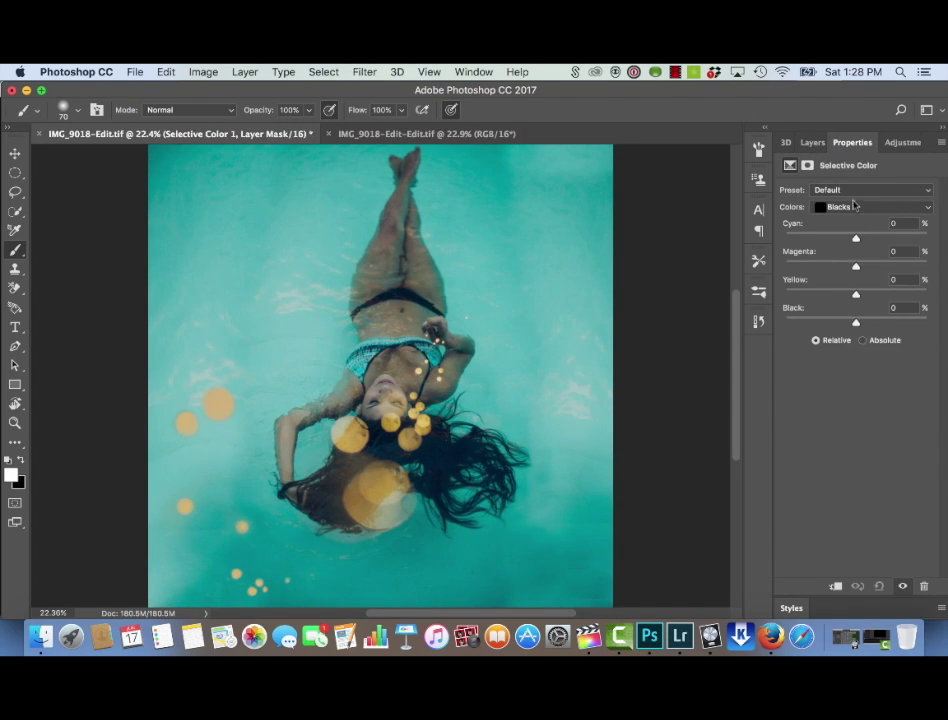
left_click(854, 208)
left_click(852, 117)
left_click_drag(857, 239, 786, 256)
left_click_drag(855, 266, 929, 265)
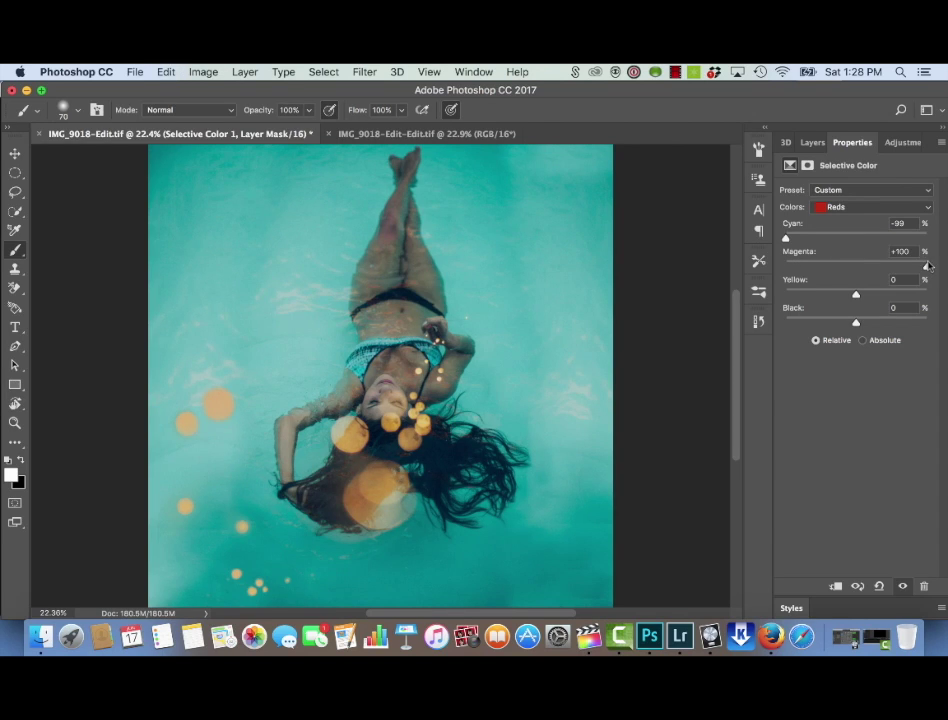
Increase the Yellow amount in the Yellows and set the Cyans' Cyan to +100% in the Selective Color adjustment.
left_click(841, 206)
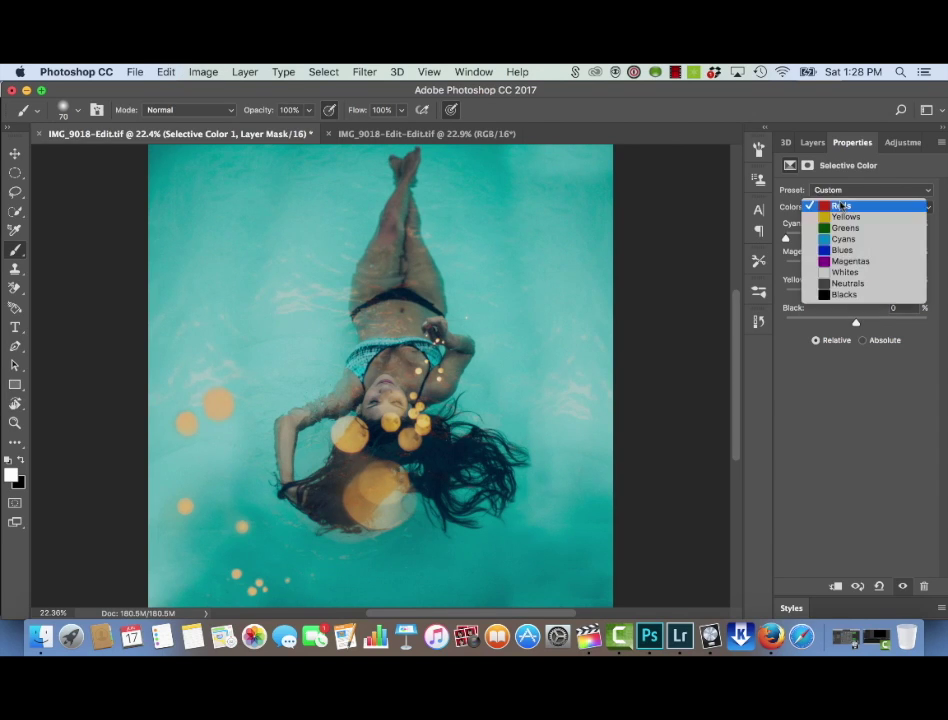
left_click(845, 216)
left_click(848, 207)
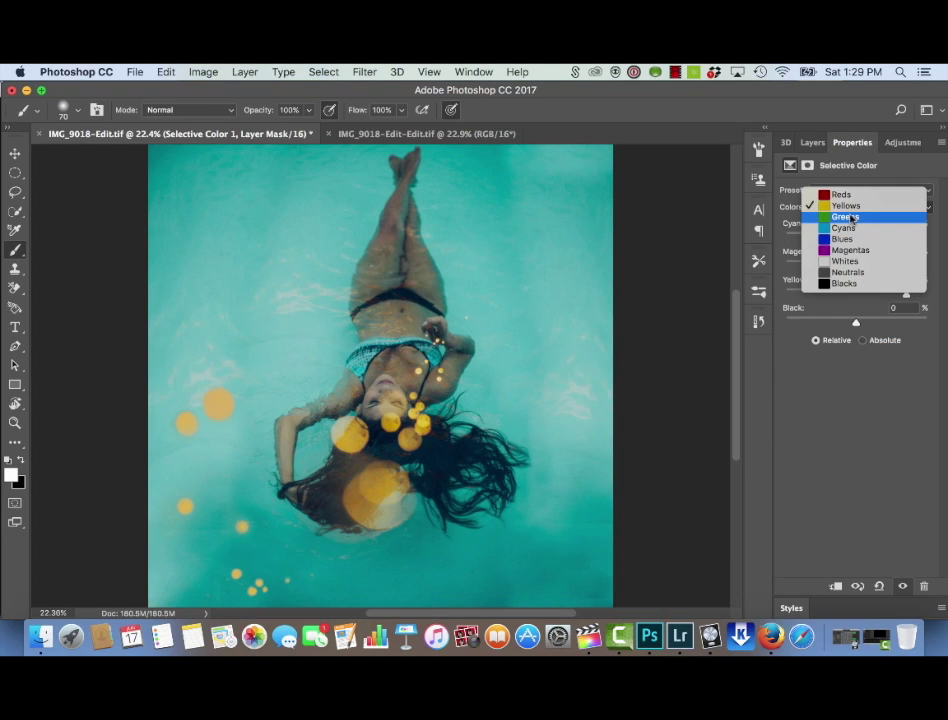
left_click(852, 228)
left_click_drag(856, 240, 945, 238)
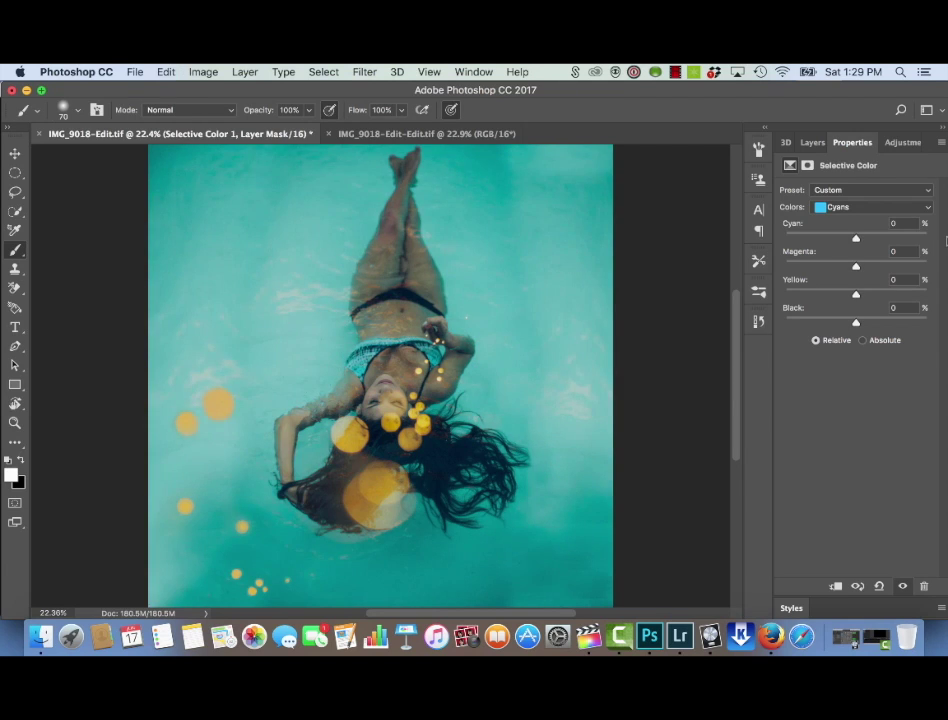
left_click(838, 267)
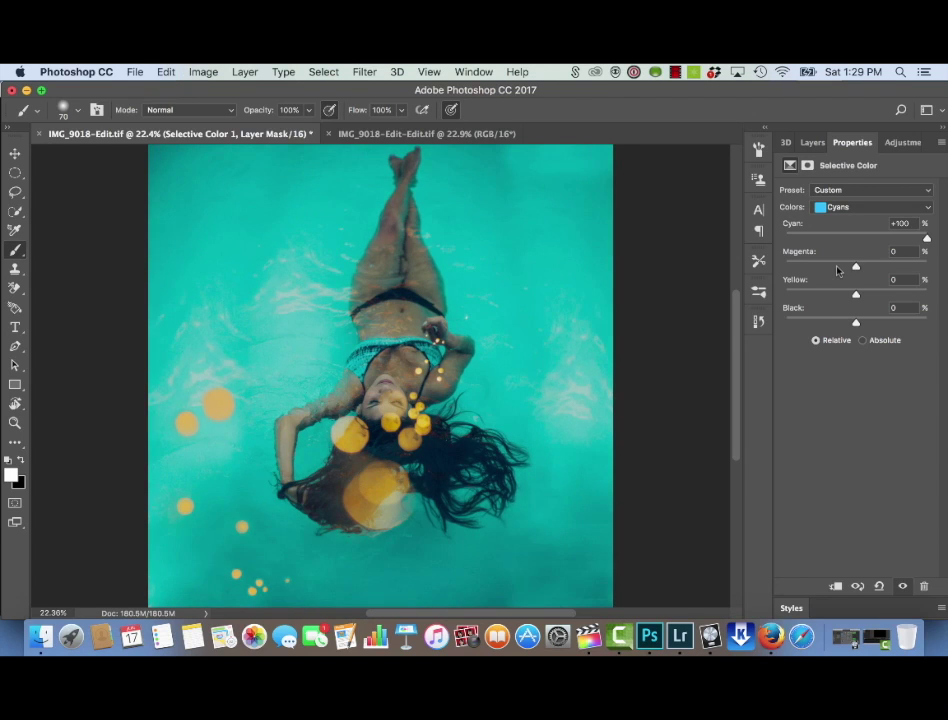
left_click(869, 207)
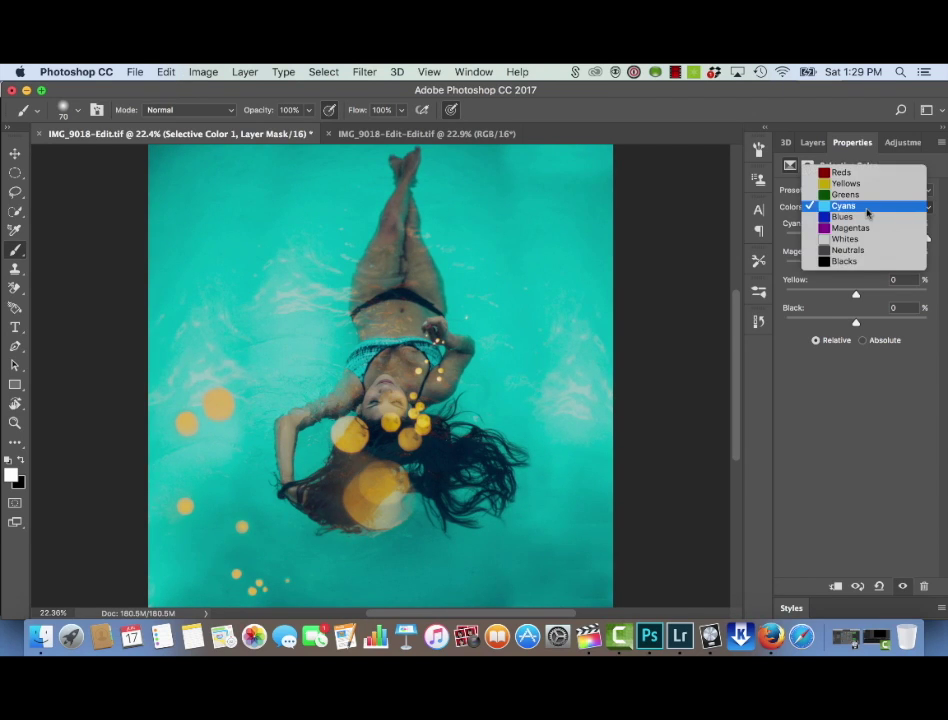
left_click(867, 217)
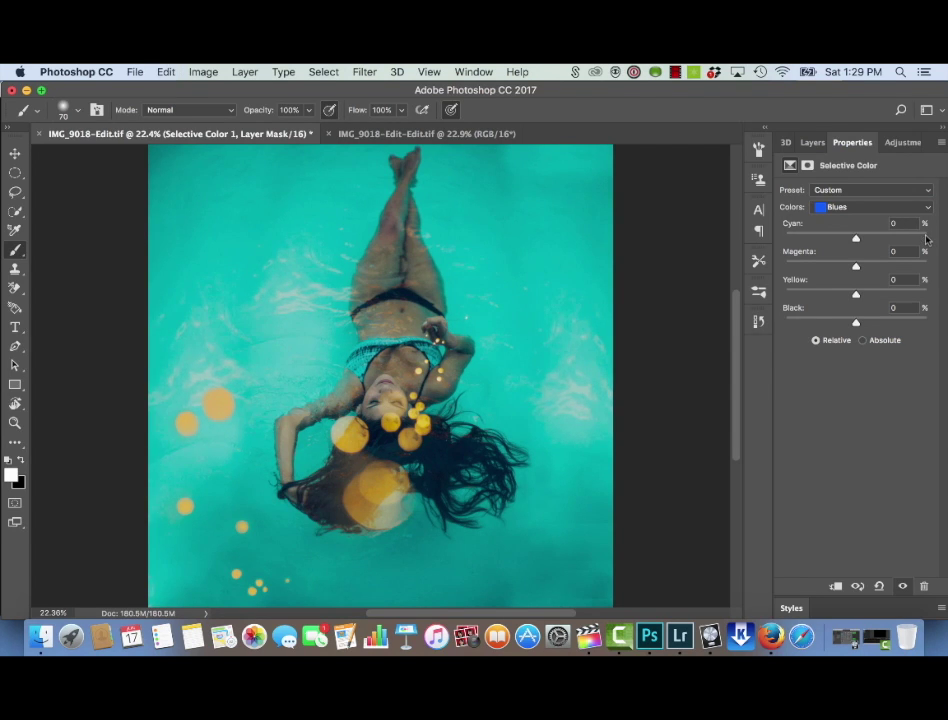
left_click(843, 216)
left_click(843, 183)
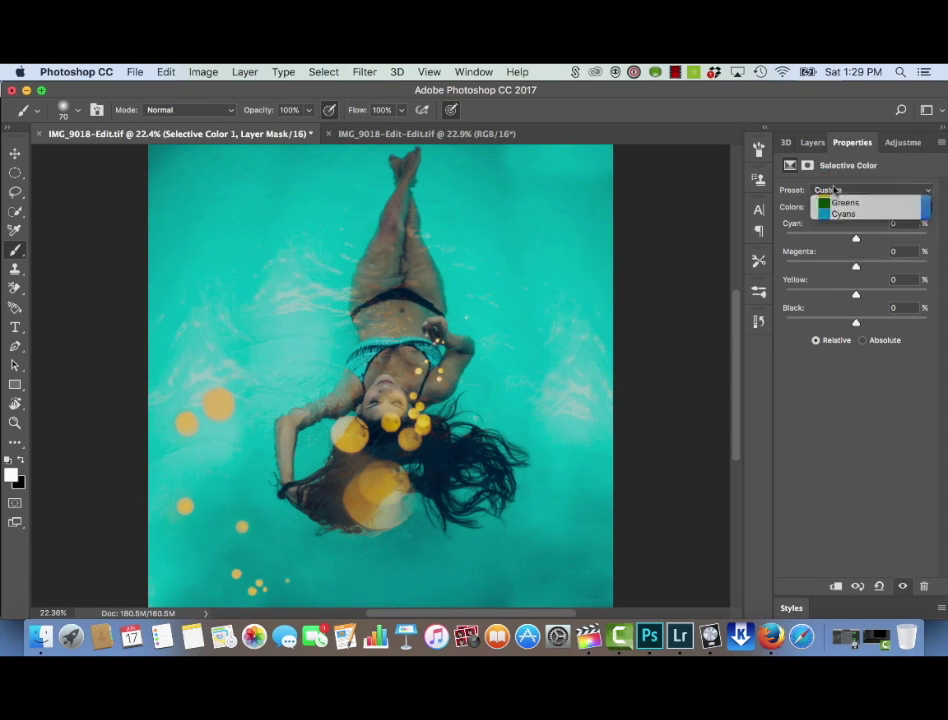
left_click(840, 206)
left_click(840, 206)
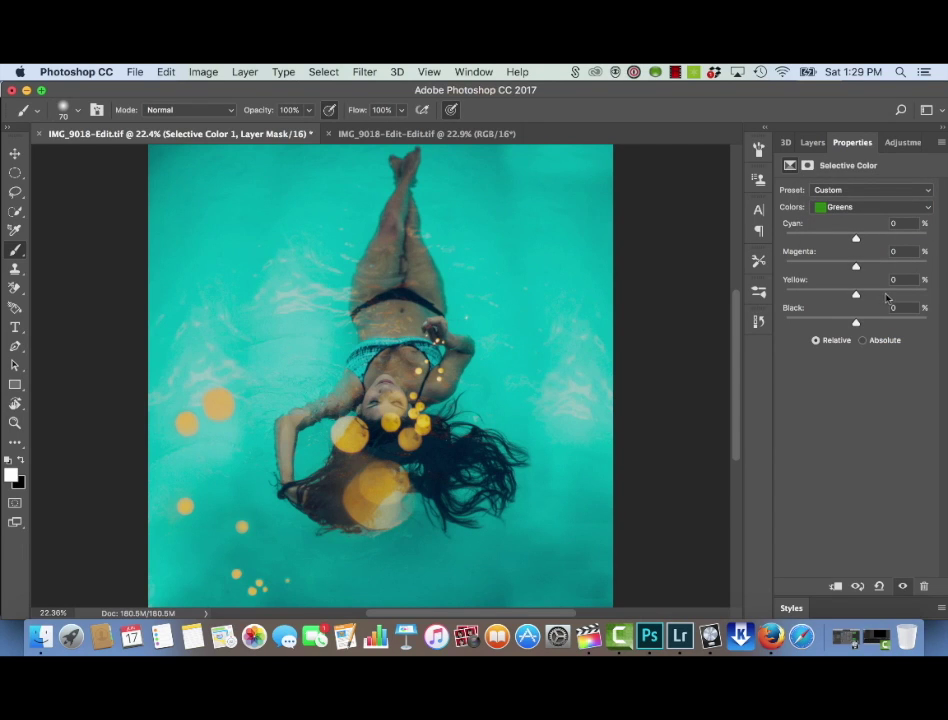
Set the Cyans' Yellow to +47% in the Selective Color adjustment and compare the photo with and without that change.
left_click(840, 206)
left_click(840, 216)
left_click_drag(856, 294, 890, 296)
key("super+z")
key("super+z")
key("super+z")
key("super+z")
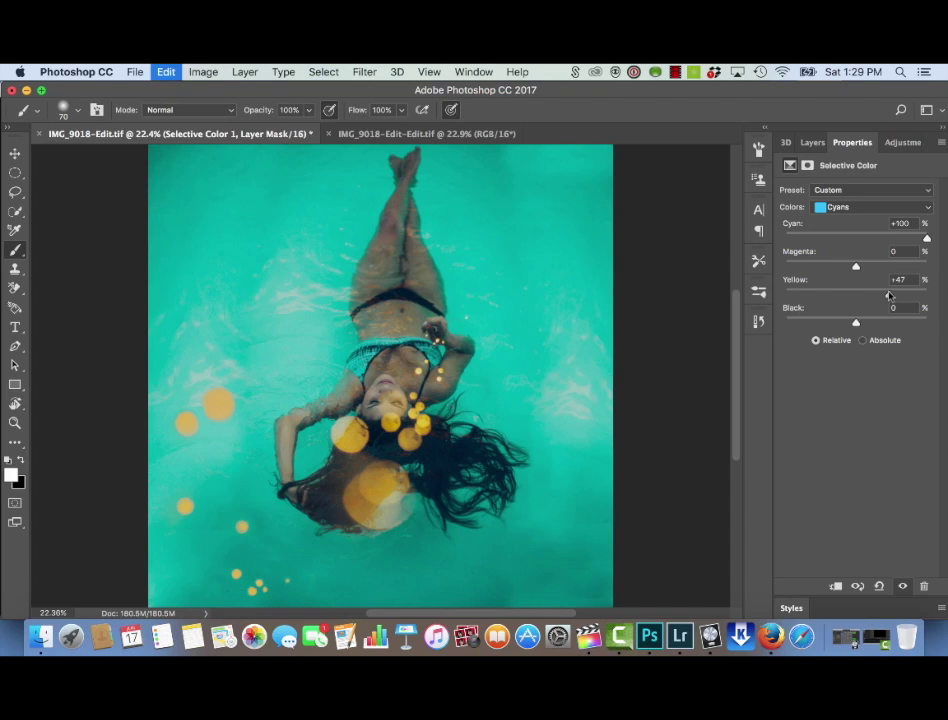
Set the Whites' Black to -30% and Yellow to +100% in the Selective Color adjustment.
left_click(845, 207)
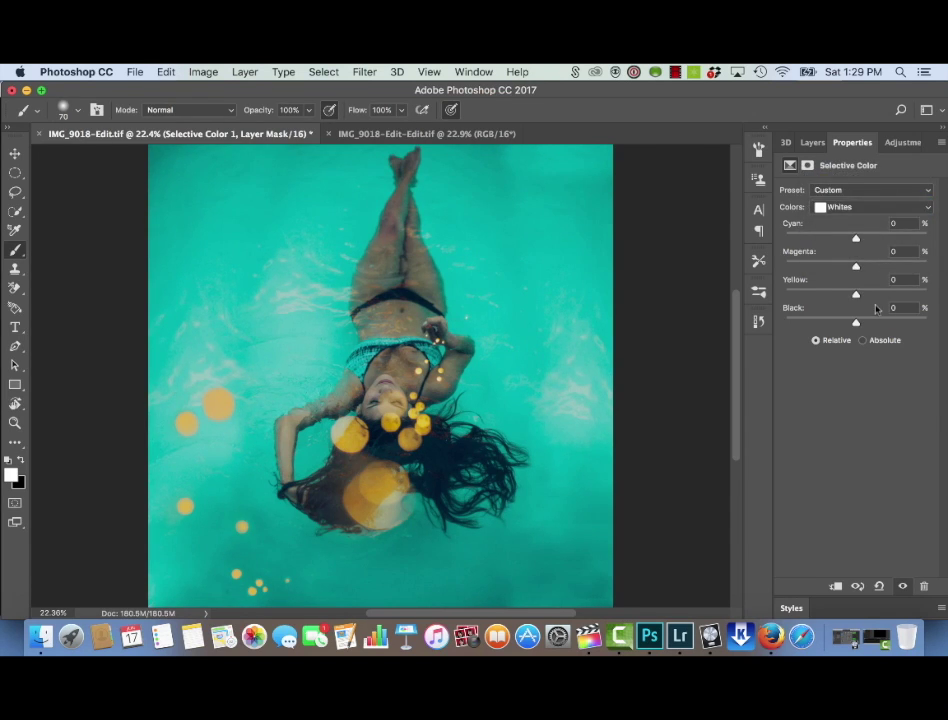
left_click(907, 323)
key("super+z")
left_click(811, 323)
left_click_drag(856, 294, 940, 291)
Set the Neutrals' Cyan to -4% and compare the photo with and without that change.
left_click(845, 207)
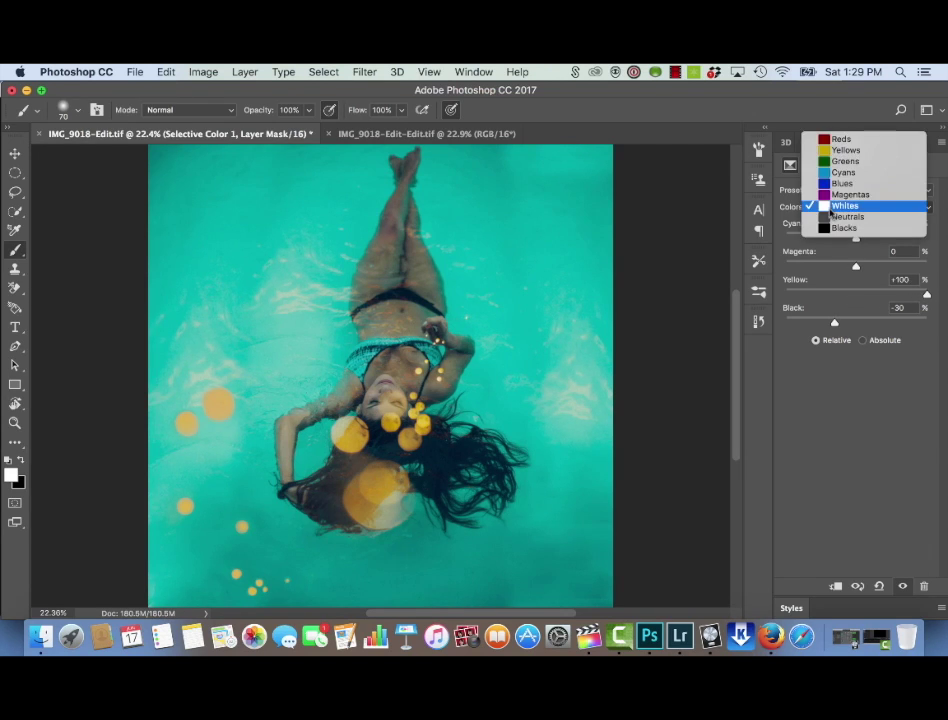
left_click(838, 218)
mouse_move(856, 238)
left_mouse_down()
mouse_move(871, 240)
mouse_move(853, 242)
left_mouse_up()
key("super+z")
key("super+z")
key("super+z")
key("super+z")
key("super+z")
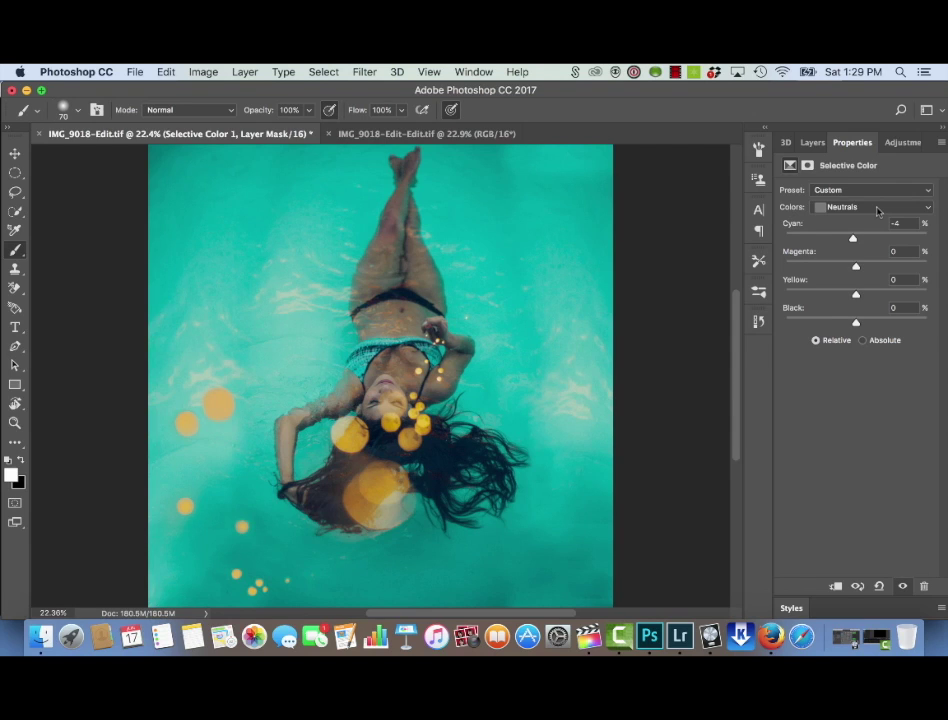
Set the Blacks' Black to -3% after comparing a stronger reduction, and try a slight Magenta shift in the Blacks.
left_click(877, 208)
left_click(878, 214)
left_click_drag(855, 324, 852, 325)
key("super+z")
key("super+z")
key("super+z")
key("super+z")
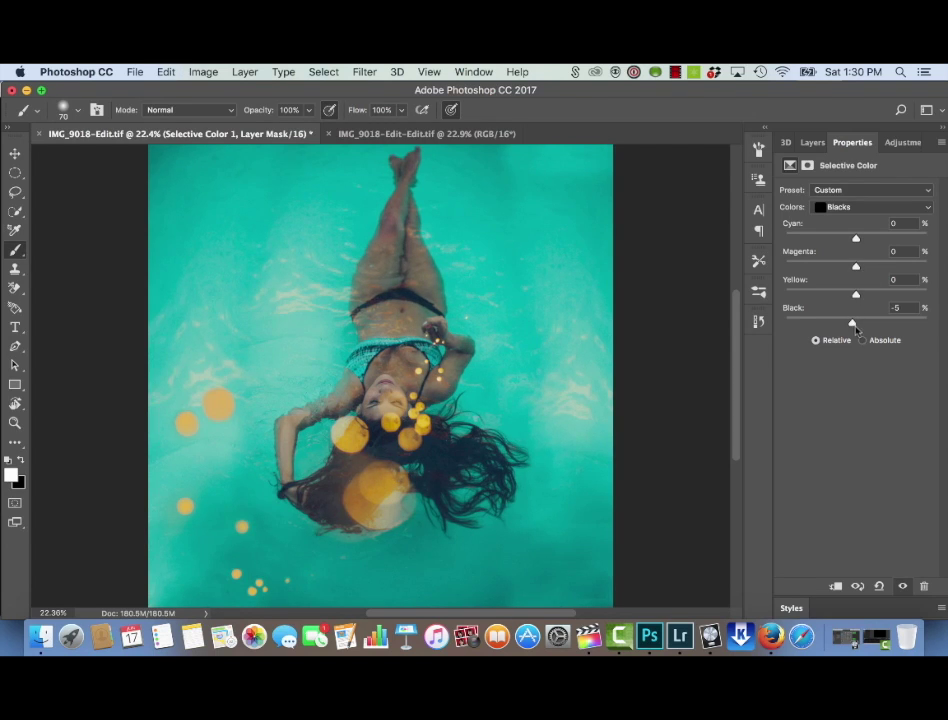
left_click_drag(852, 325, 855, 322)
left_click_drag(857, 267, 855, 268)
key("super+z")
key("super+z")
Compare the photo repeatedly with and without the Selective Color adjustments.
left_click(857, 587)
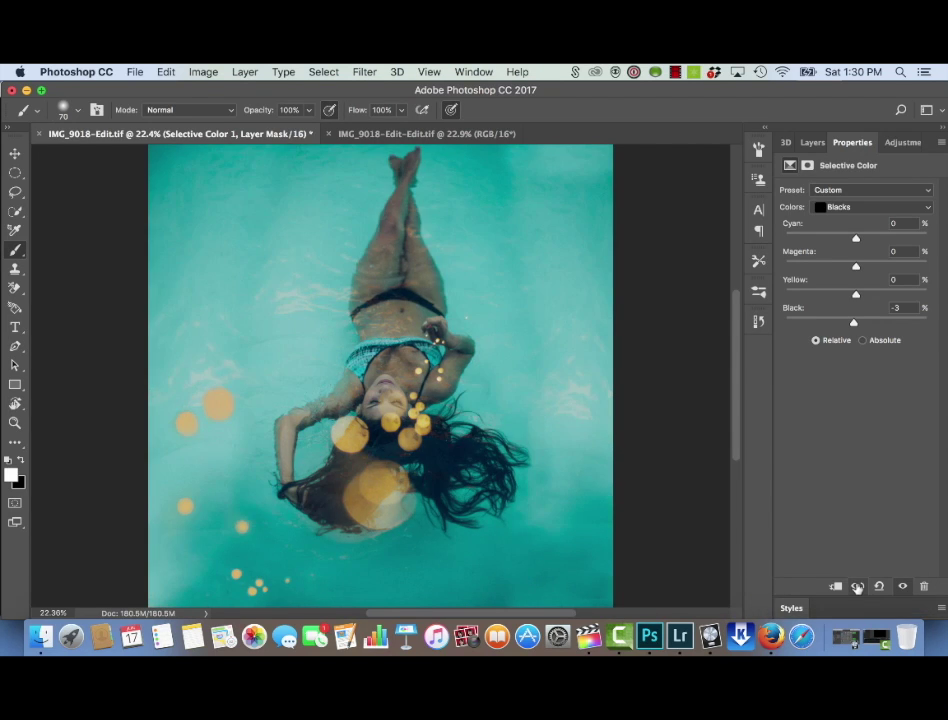
left_click(857, 587)
left_click(857, 587)
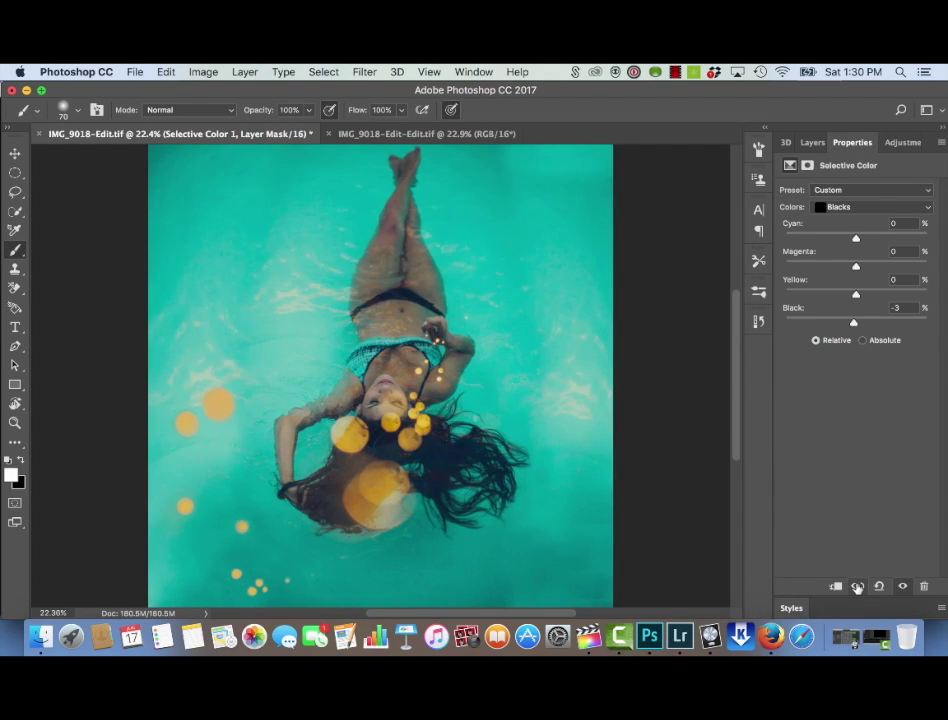
left_click(857, 587)
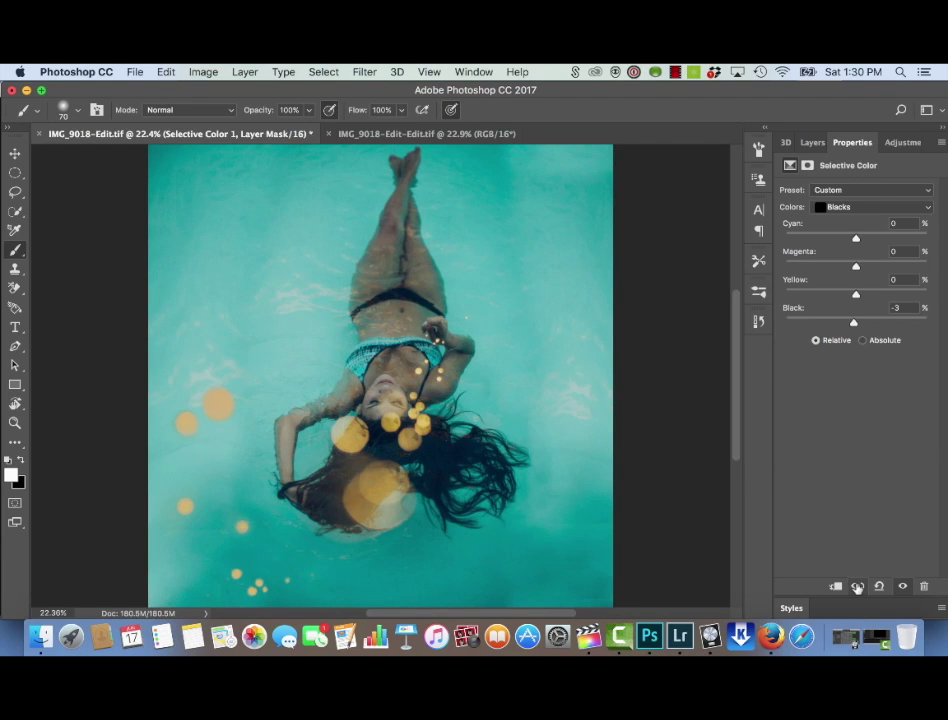
left_click(857, 587)
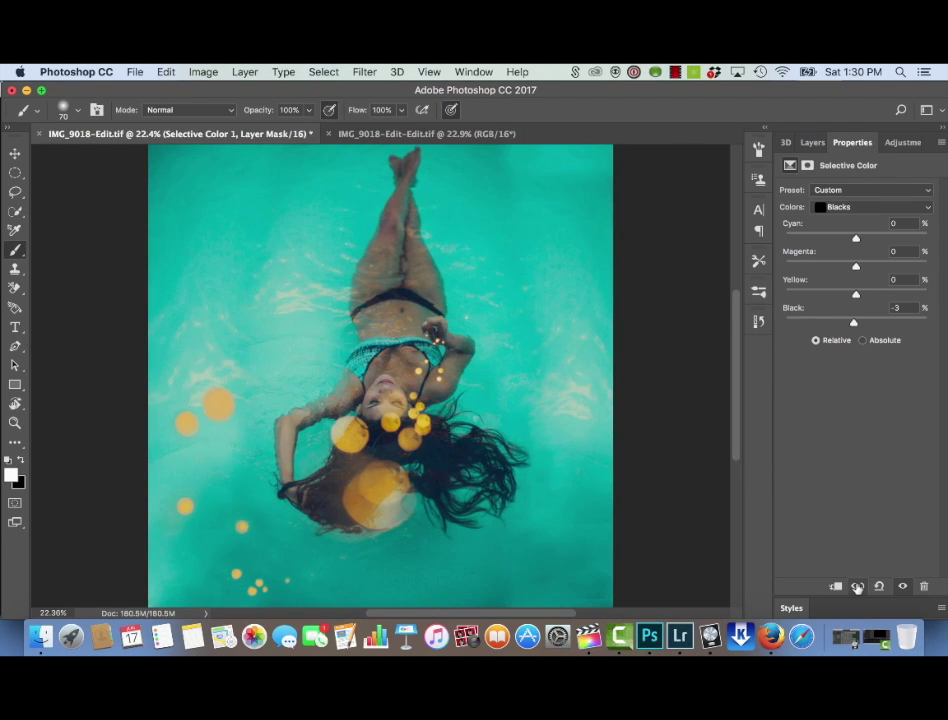
left_click(857, 587)
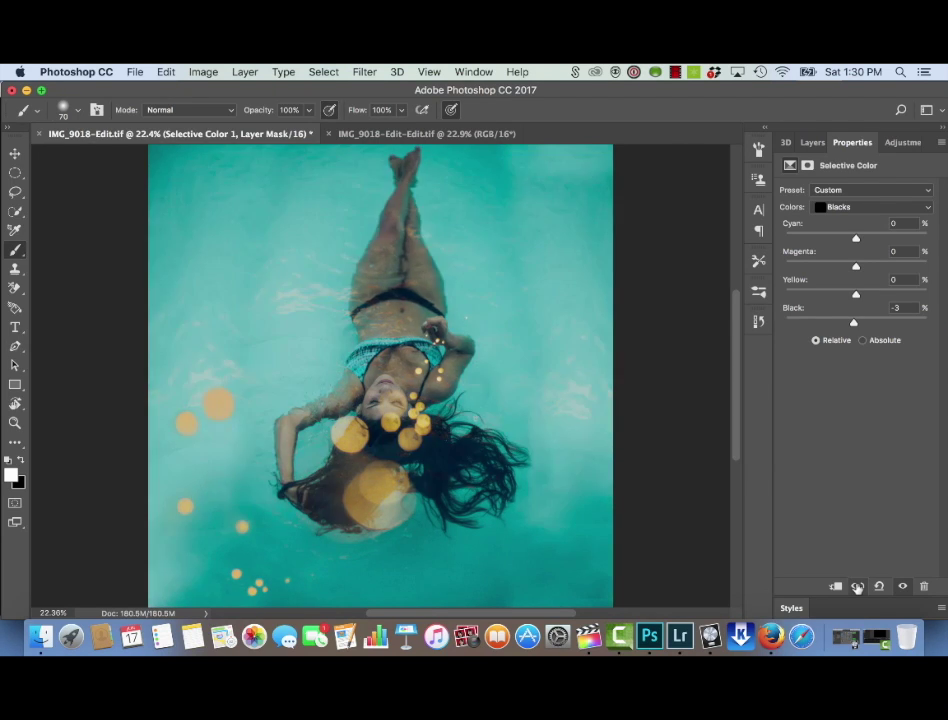
left_click(857, 587)
left_click(857, 587)
left_click(857, 587)
left_click(857, 587)
left_click(857, 587)
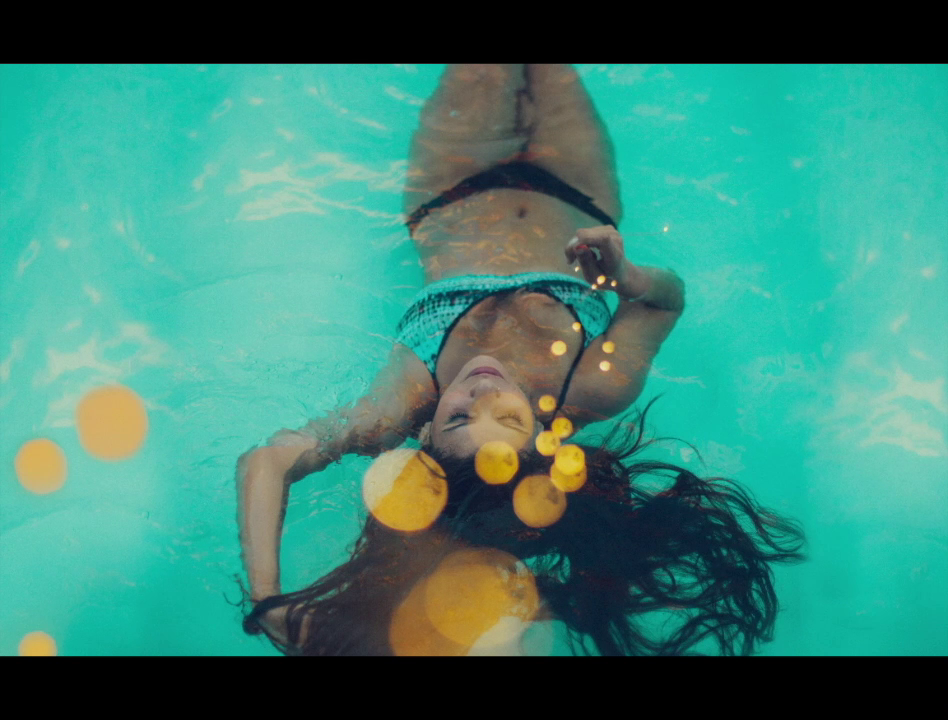
Inspect the finished photo in full-screen mode, from the face and light circles out to the whole square image.
left_click_drag(658, 368, 624, 262)
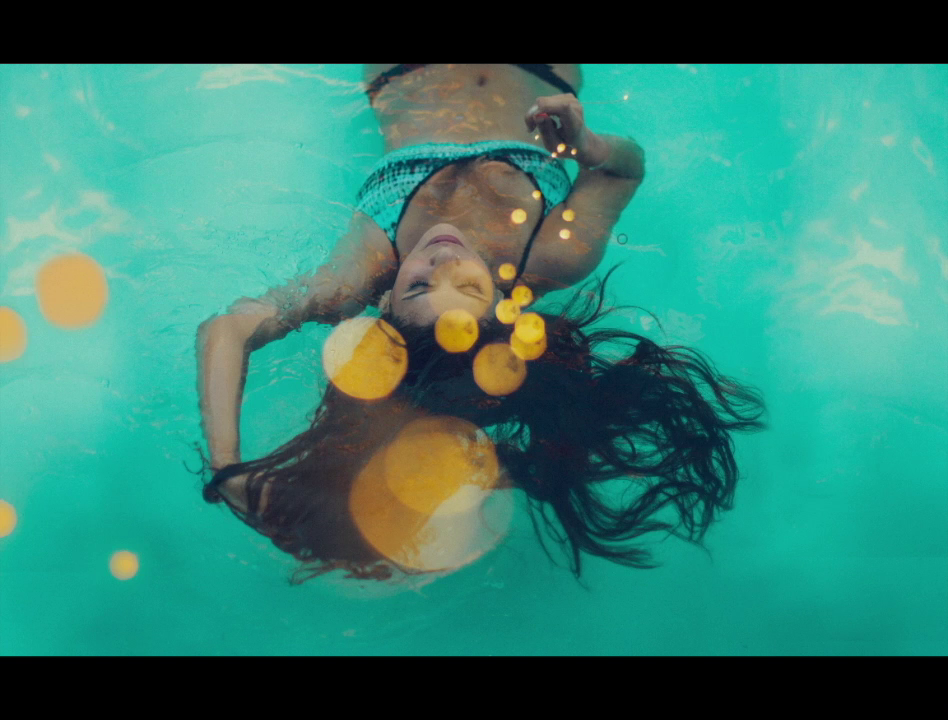
scroll(624, 248, "down", 3)
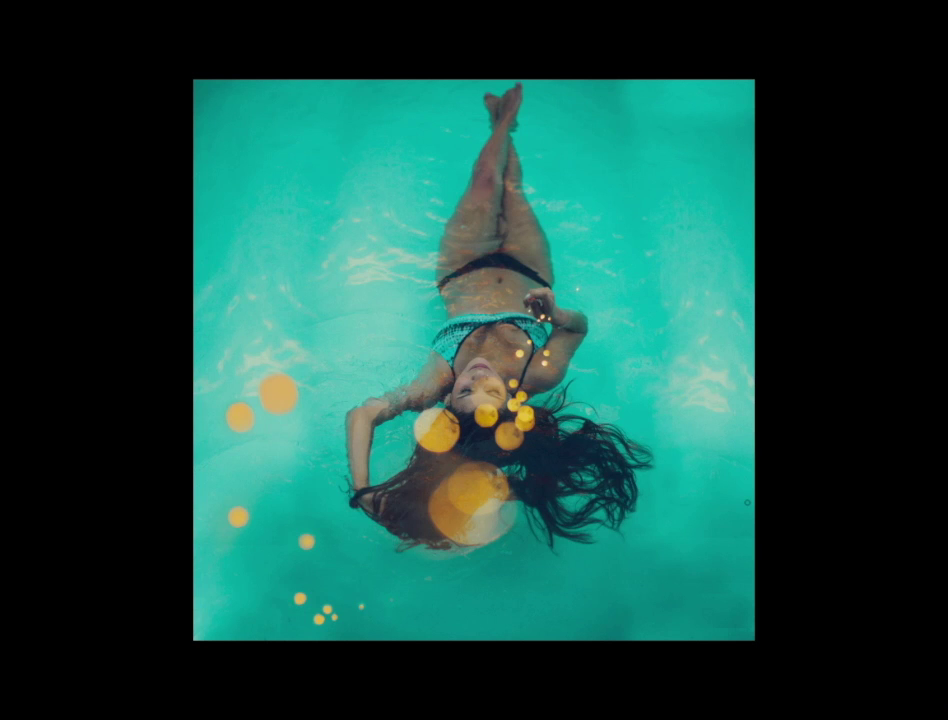
key("f")
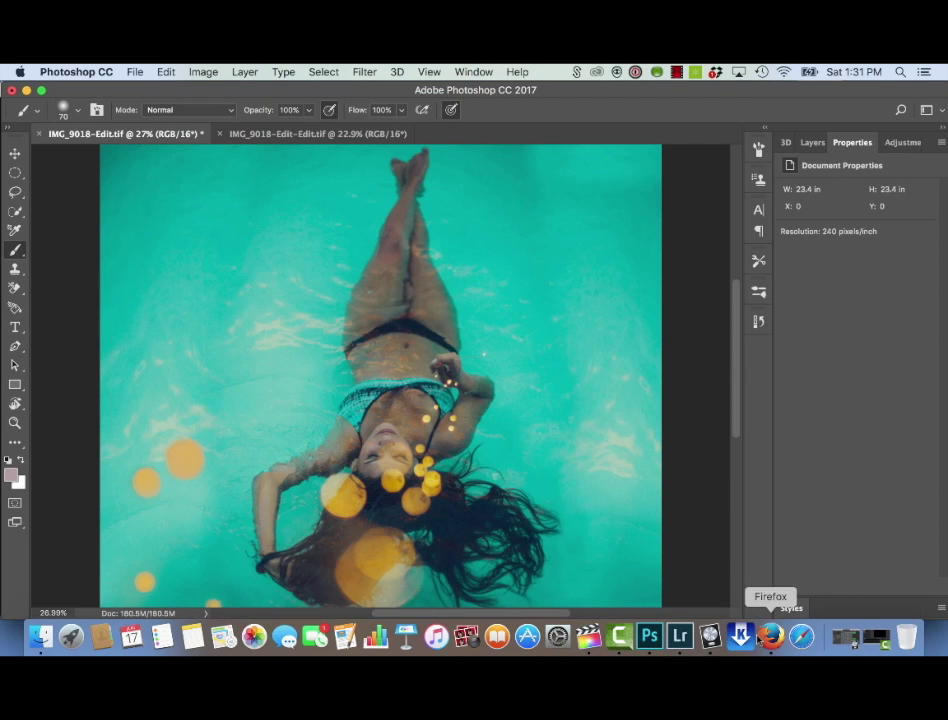
left_click(710, 636)
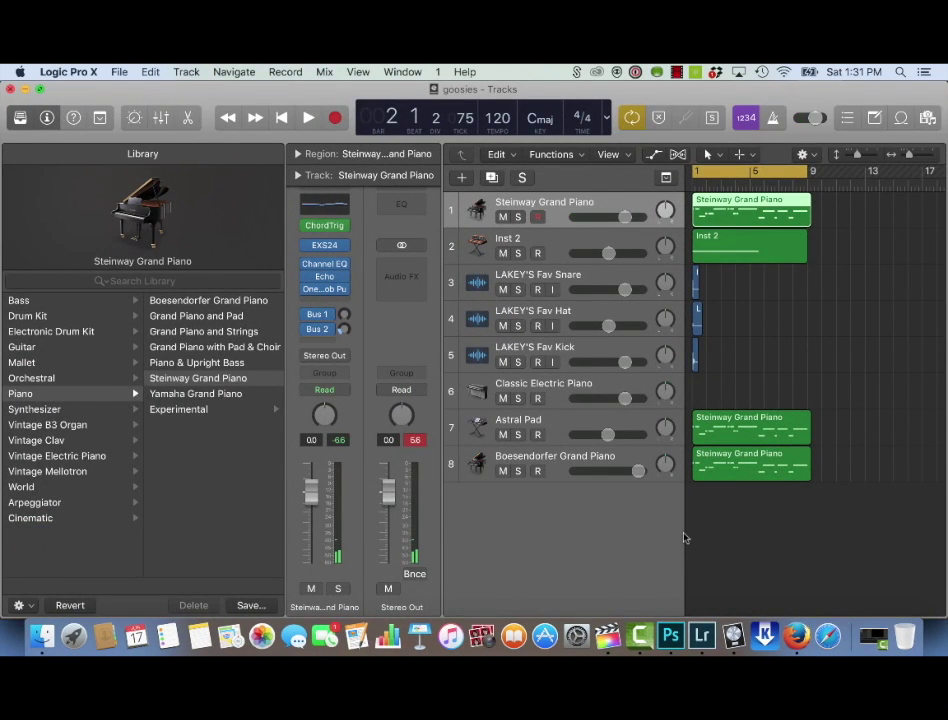
key("super+Tab")
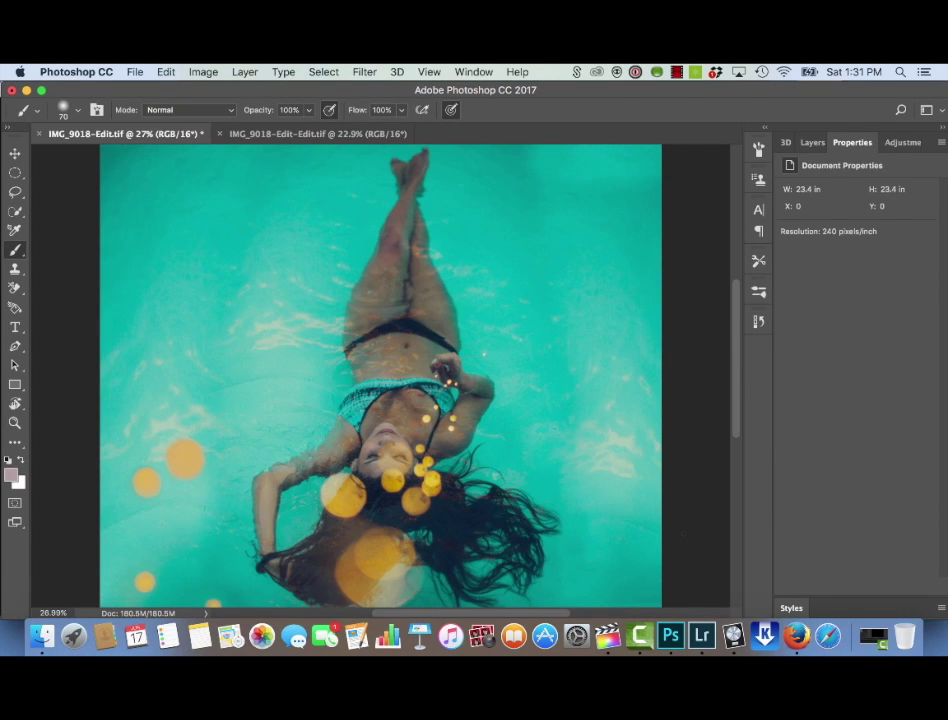